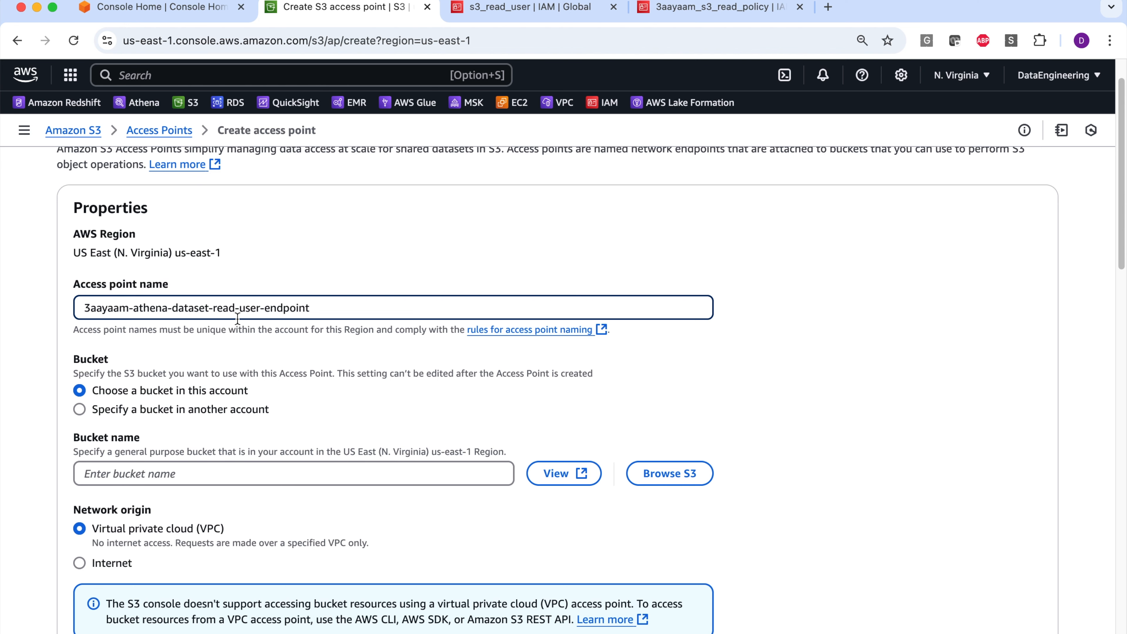
Copy the access point name 3aayaam-athena-dataset-read-user-endpoint for reuse.
scroll(317, 310, down, 2)
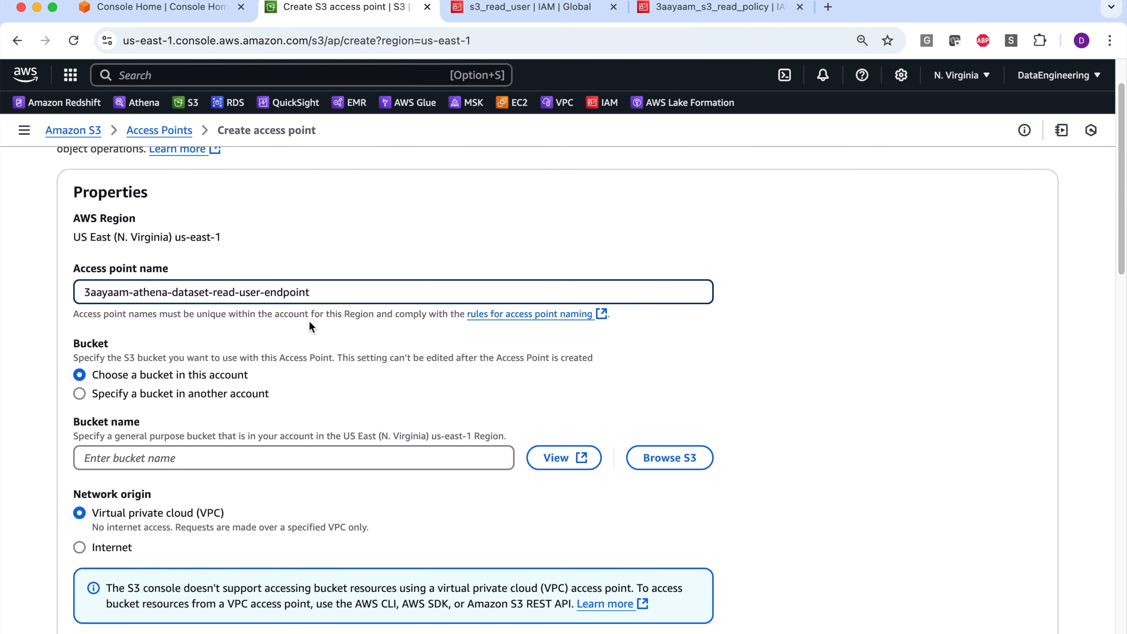
drag(319, 294, 82, 292)
key(super+c)
scroll(168, 350, down, 1)
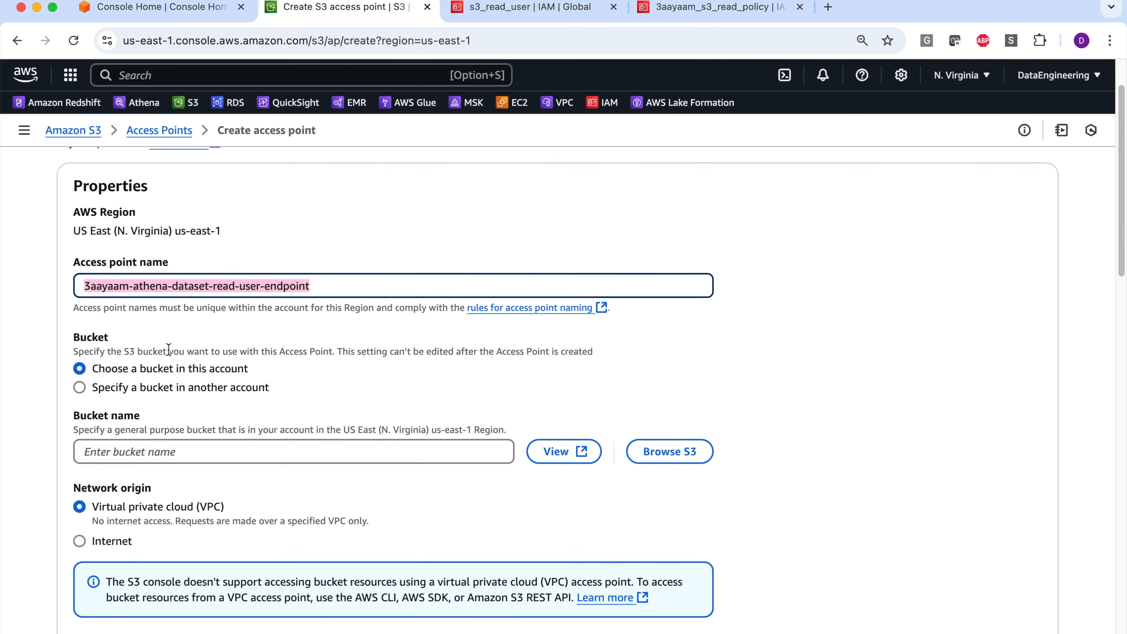
scroll(169, 350, down, 3)
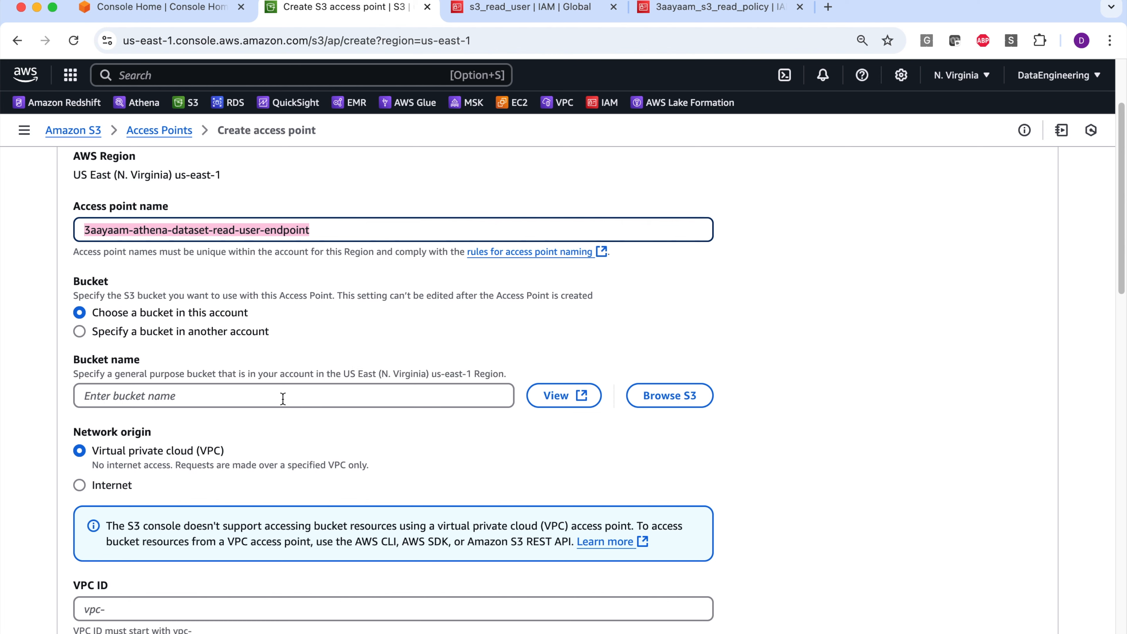
Attach the access point to the bucket 3aayaam-athena-dataset in this account.
click(651, 398)
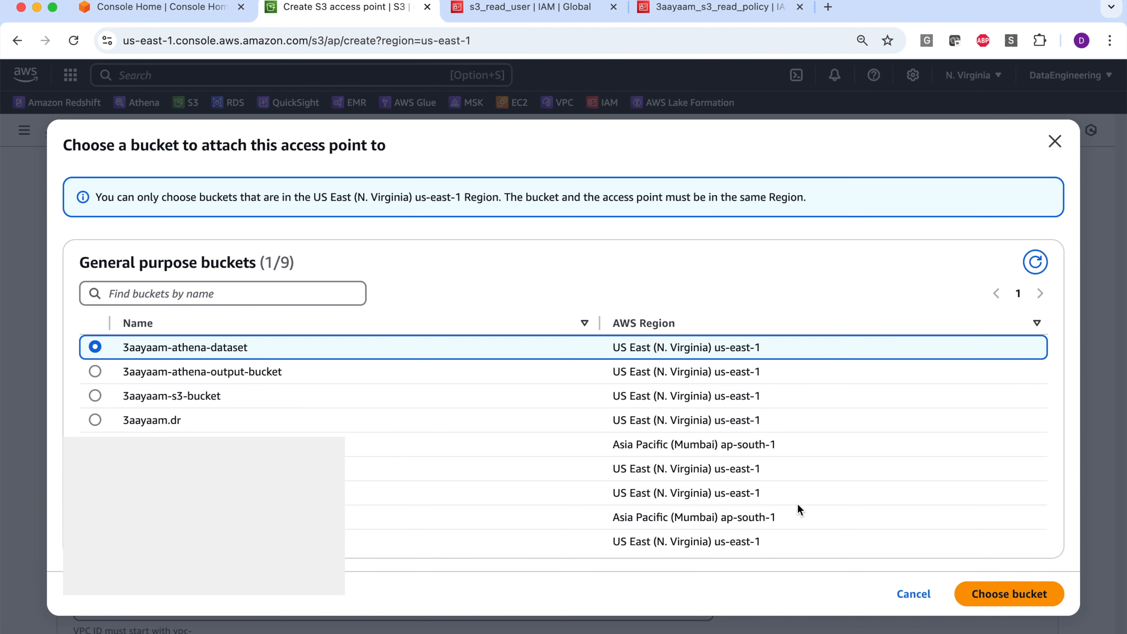
click(976, 594)
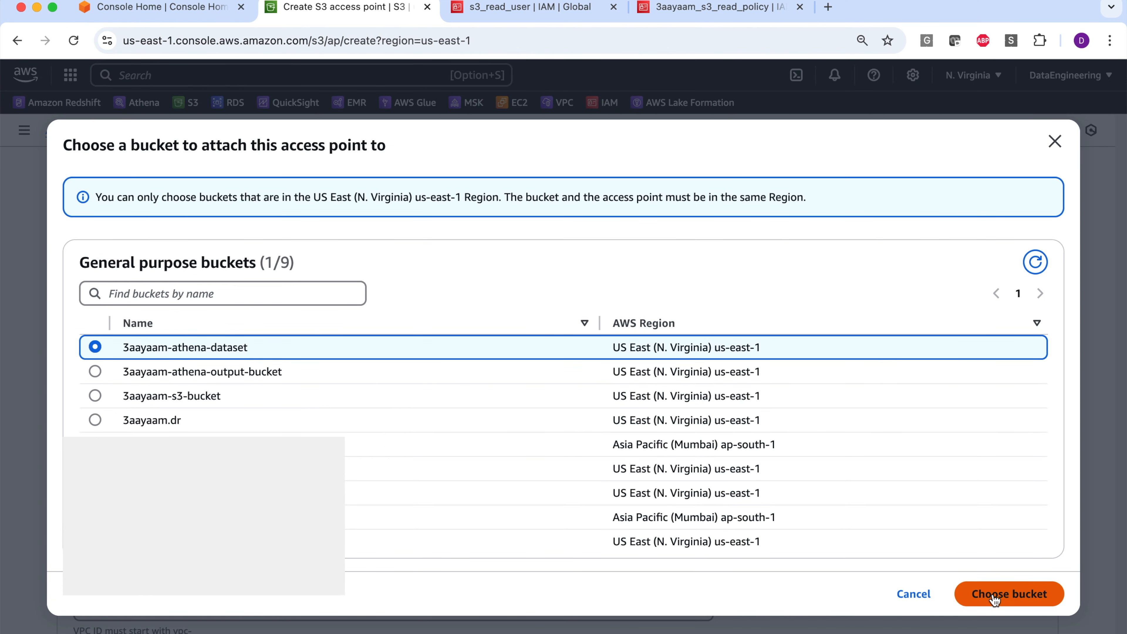
scroll(373, 491, down, 3)
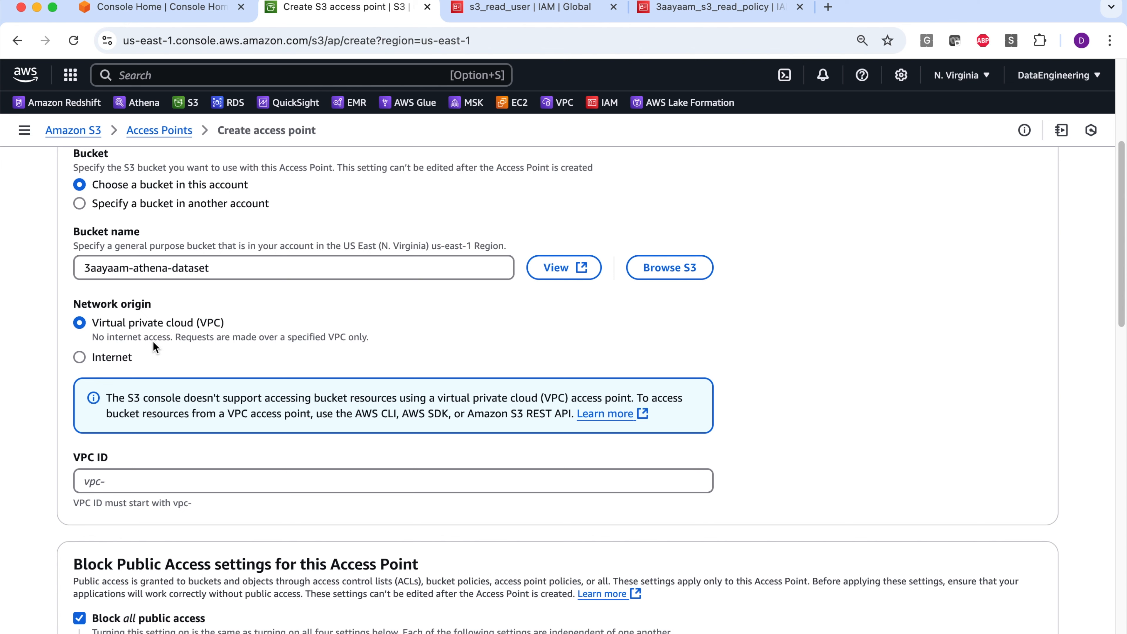
Set the network origin to Internet and create the read-user access point with all public access blocked and no policy.
click(125, 360)
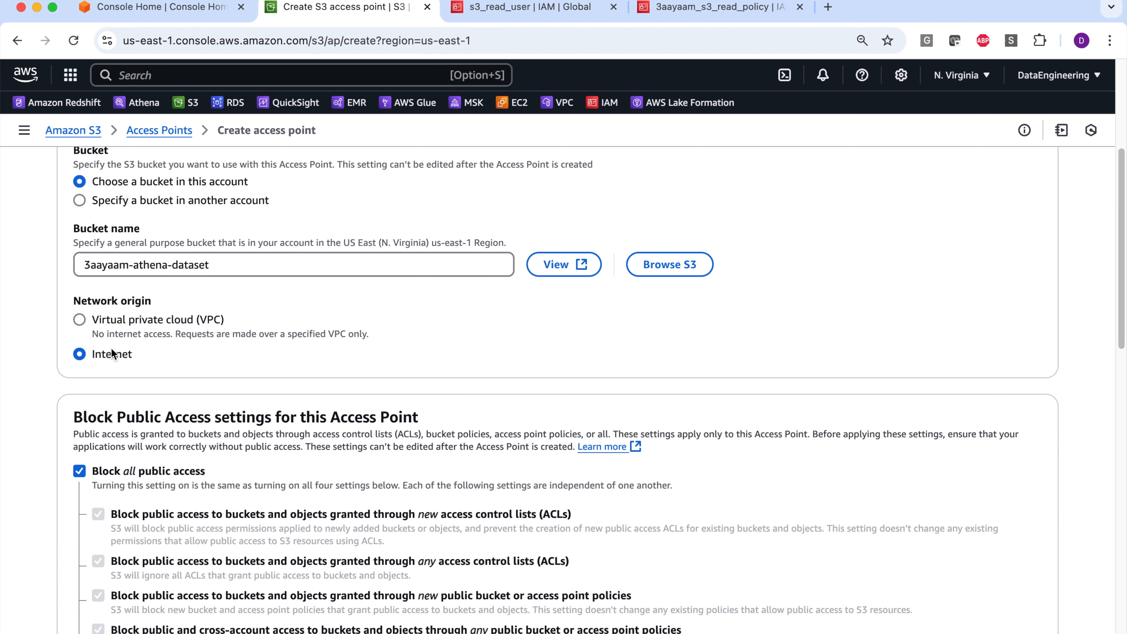
scroll(85, 350, down, 2)
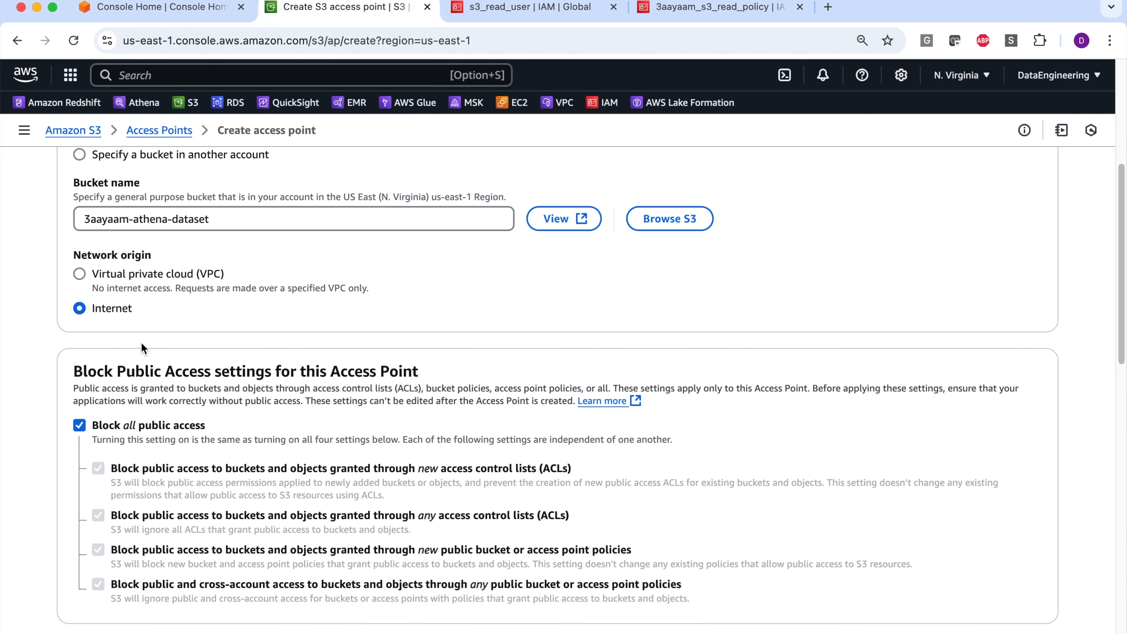
scroll(137, 346, down, 15)
scroll(166, 287, down, 1)
scroll(260, 266, down, 15)
scroll(251, 350, down, 3)
scroll(433, 421, up, 2)
scroll(521, 398, down, 3)
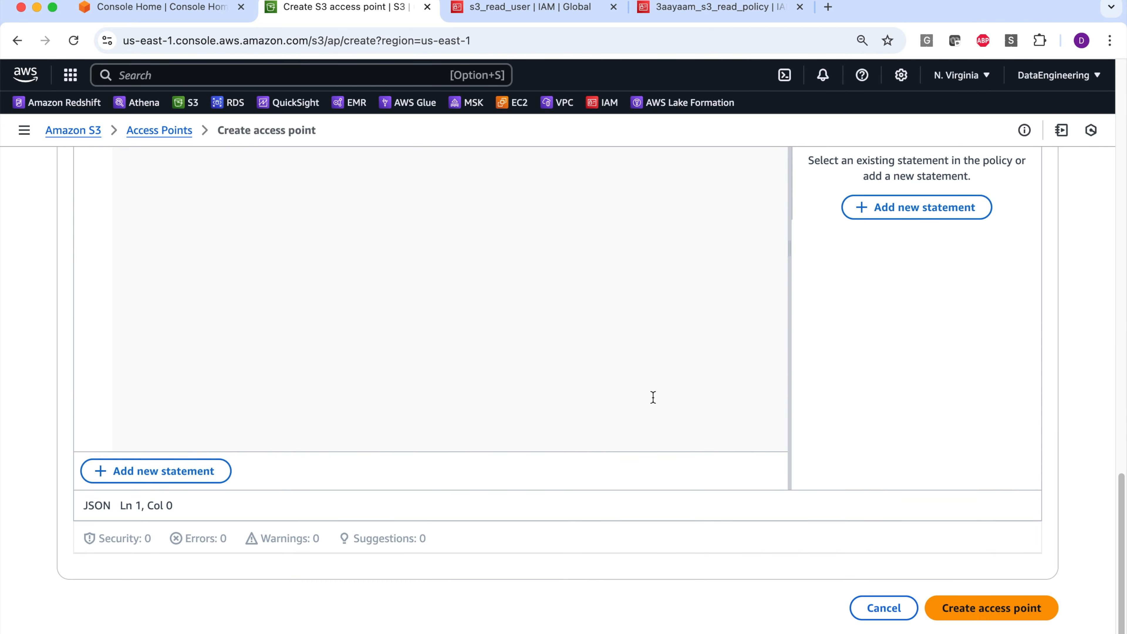
click(959, 608)
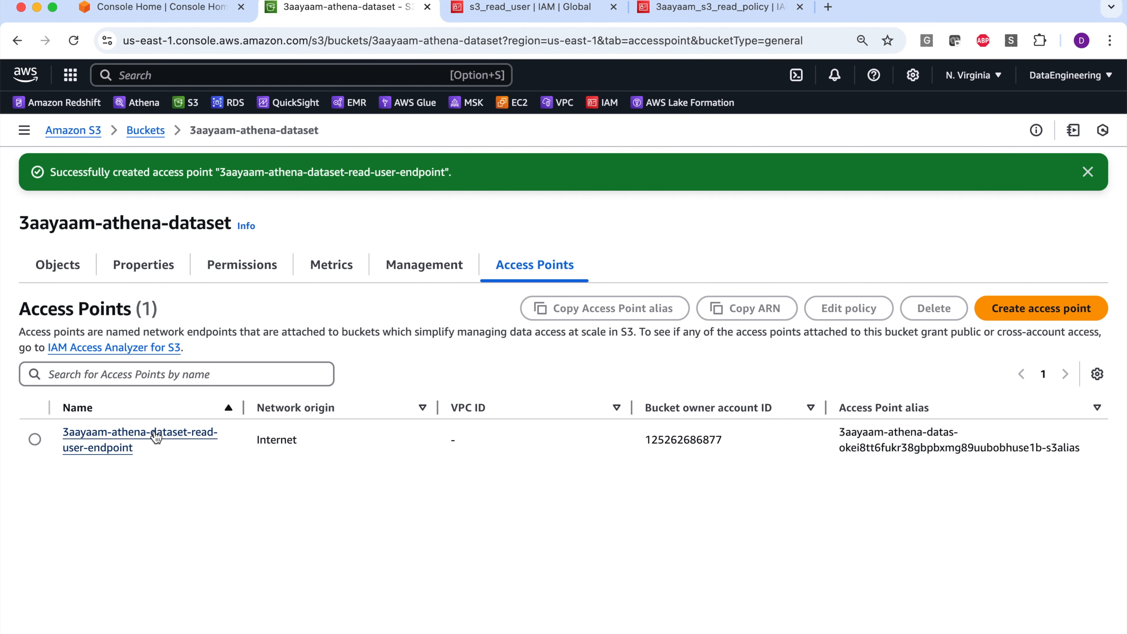
Examine the properties of the 3aayaam-athena-dataset-read-user-endpoint access point, especially its Amazon Resource Name.
click(156, 437)
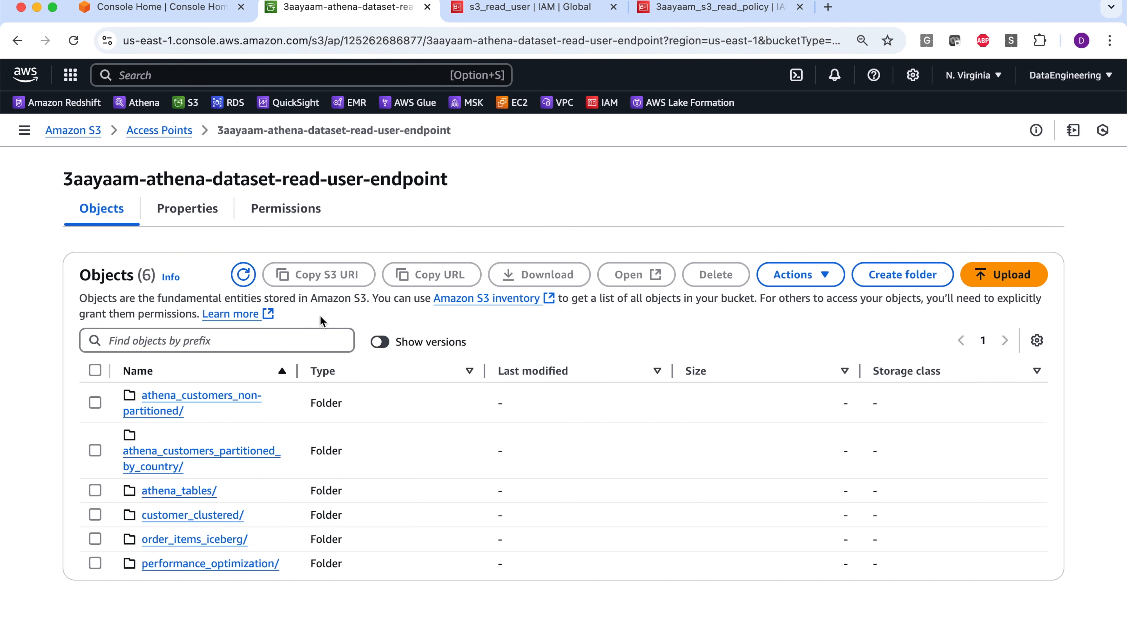
click(212, 216)
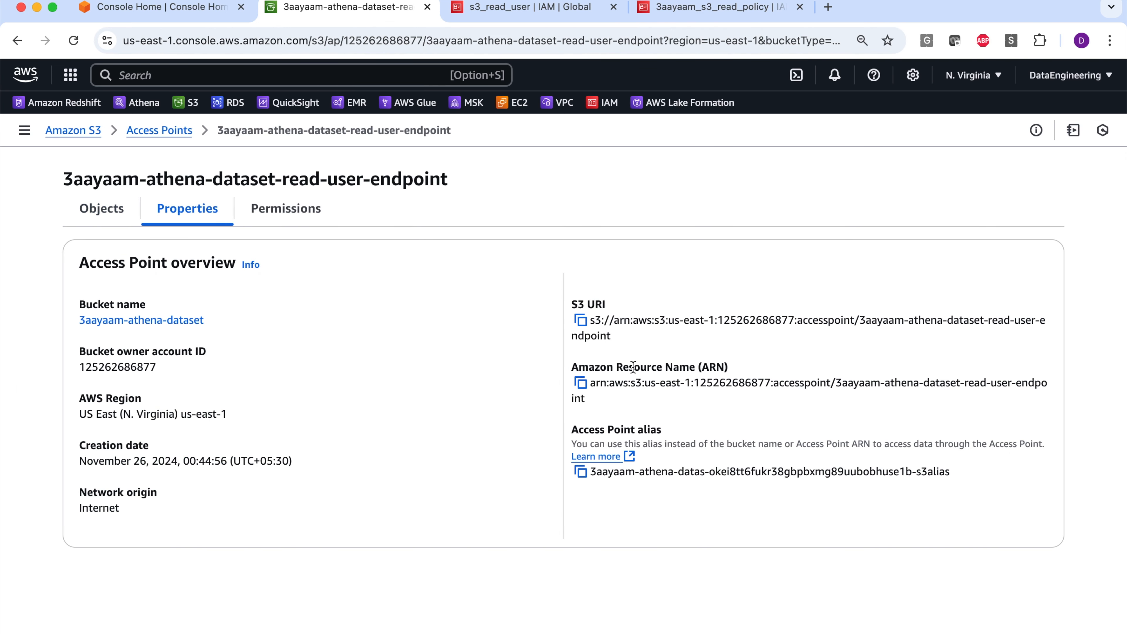
triple_click(588, 399)
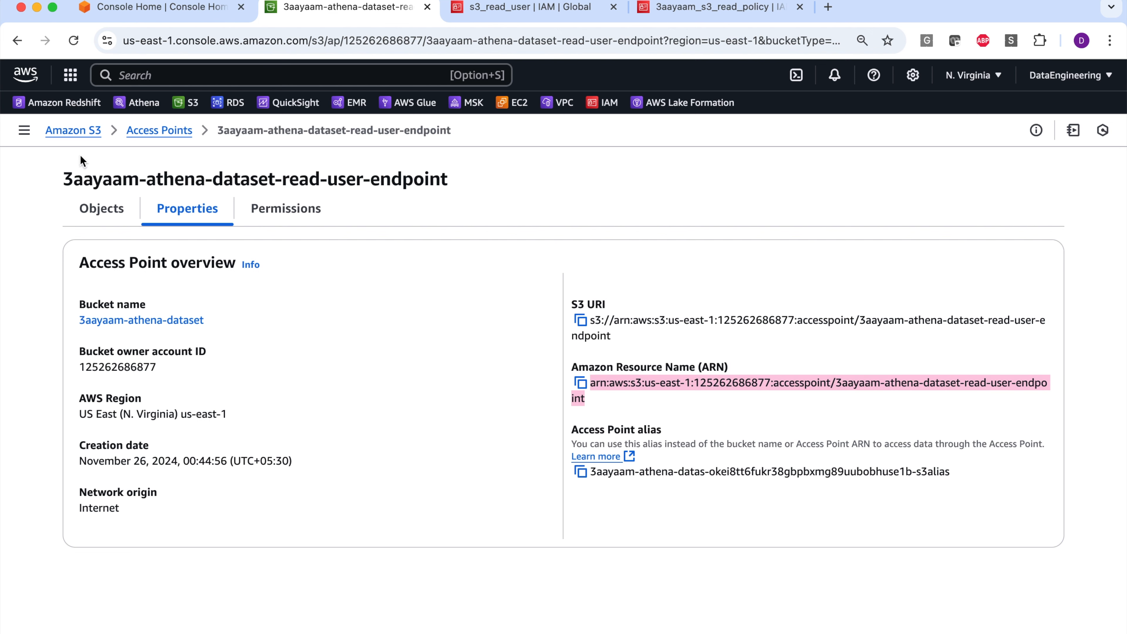
Start another access point and name it 3aayaam-athena-dataset-write-user-endpoint, based on the copied name.
click(151, 132)
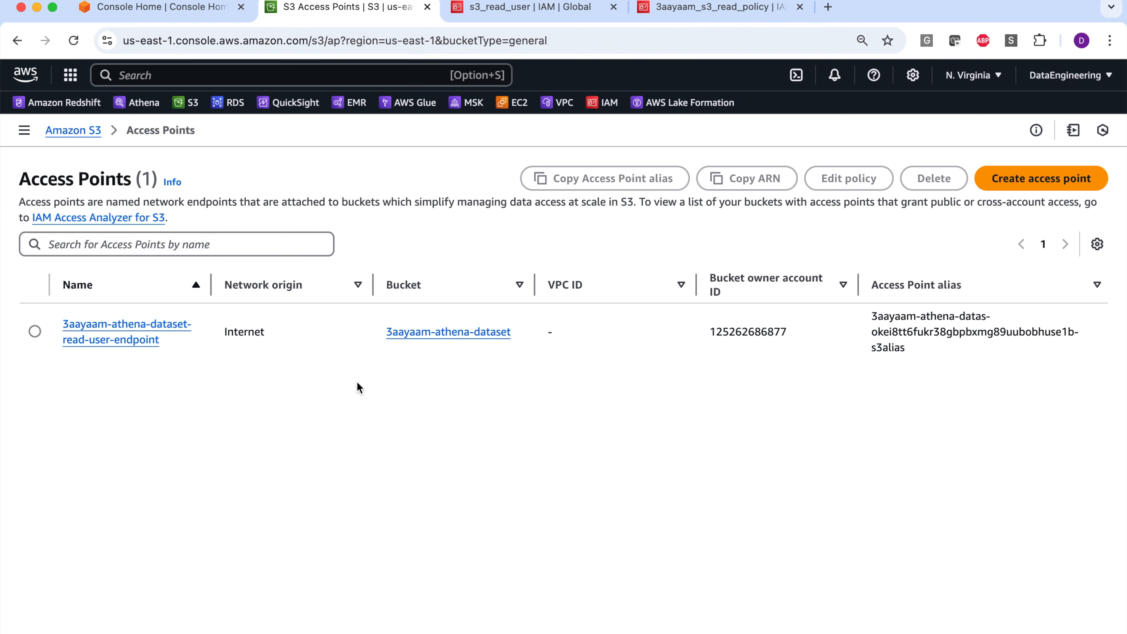
click(998, 181)
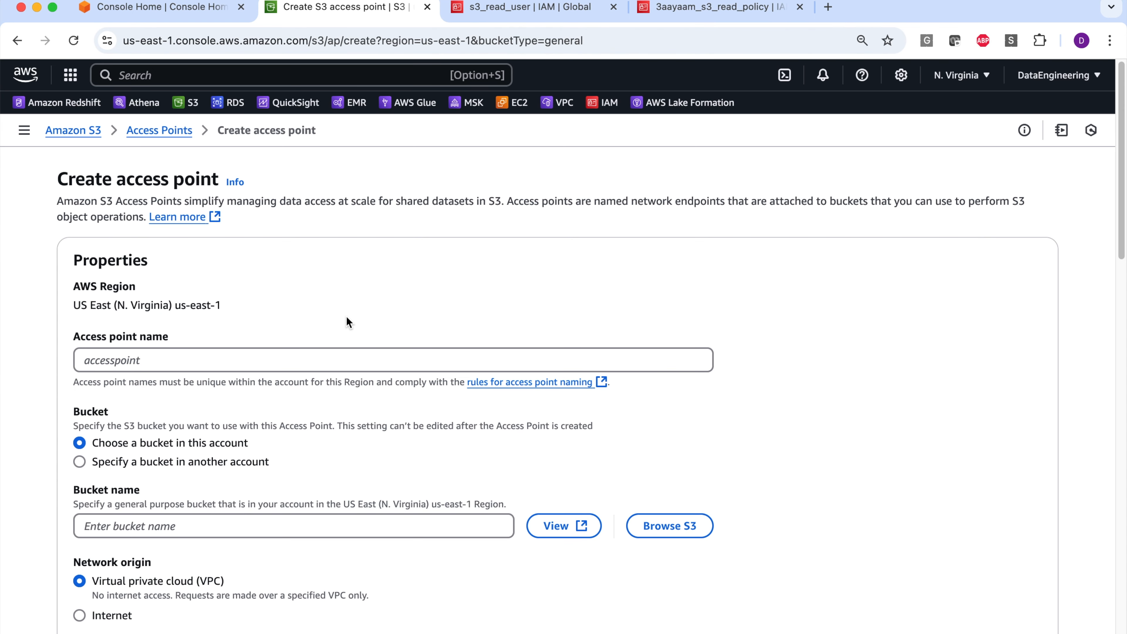
click(330, 359)
key(super+v)
click(238, 356)
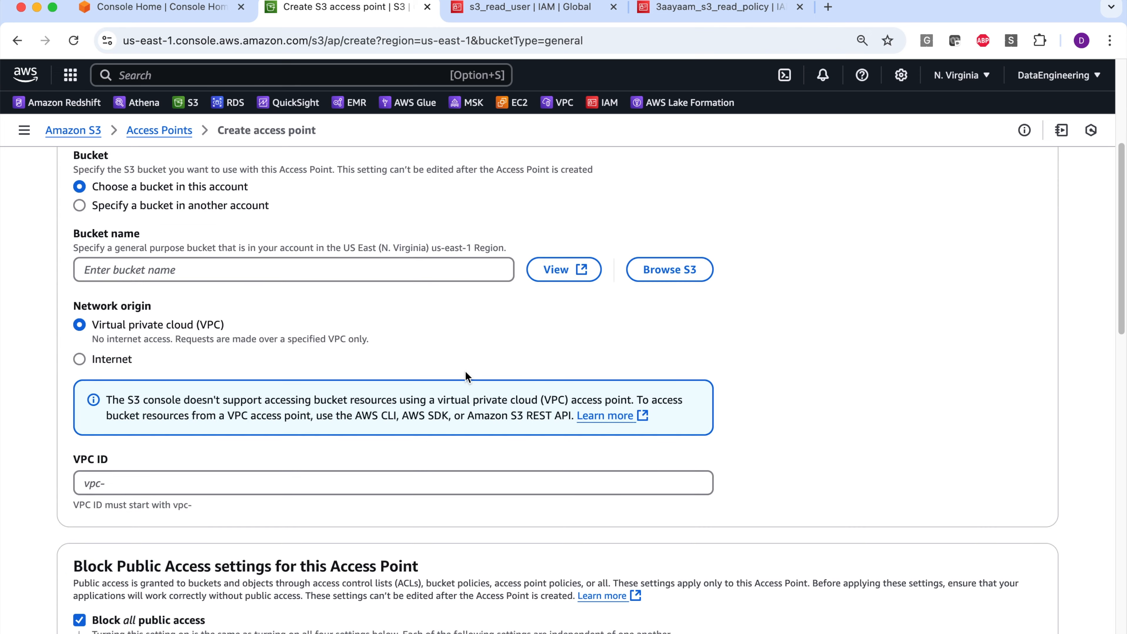
Attach the write-user access point to the bucket 3aayaam-athena-dataset.
scroll(466, 368, up, 2)
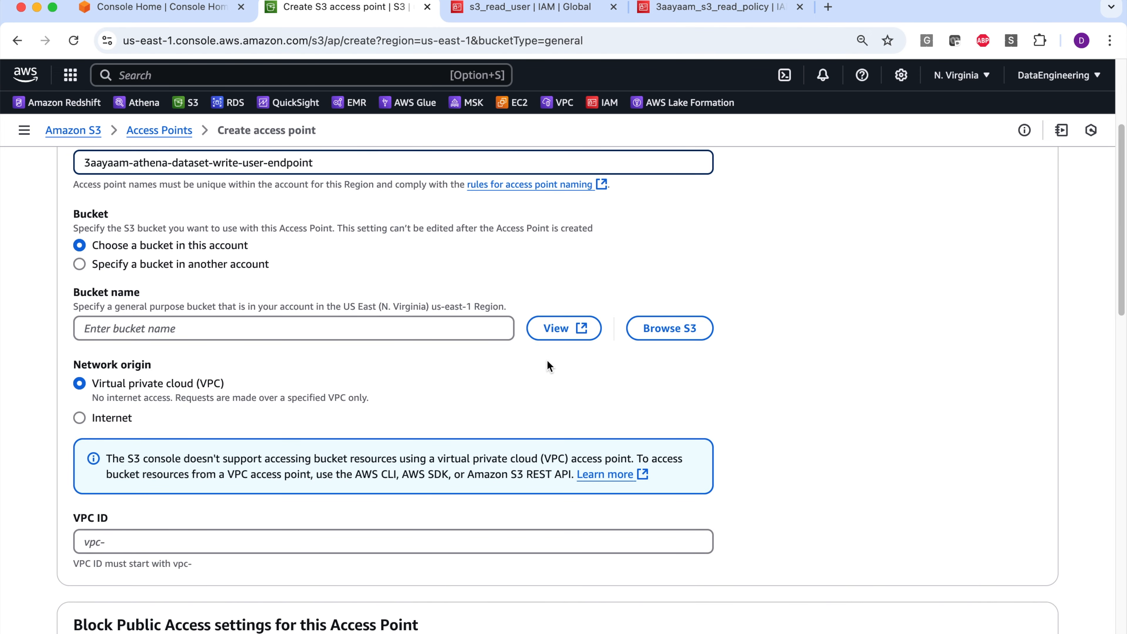
click(663, 331)
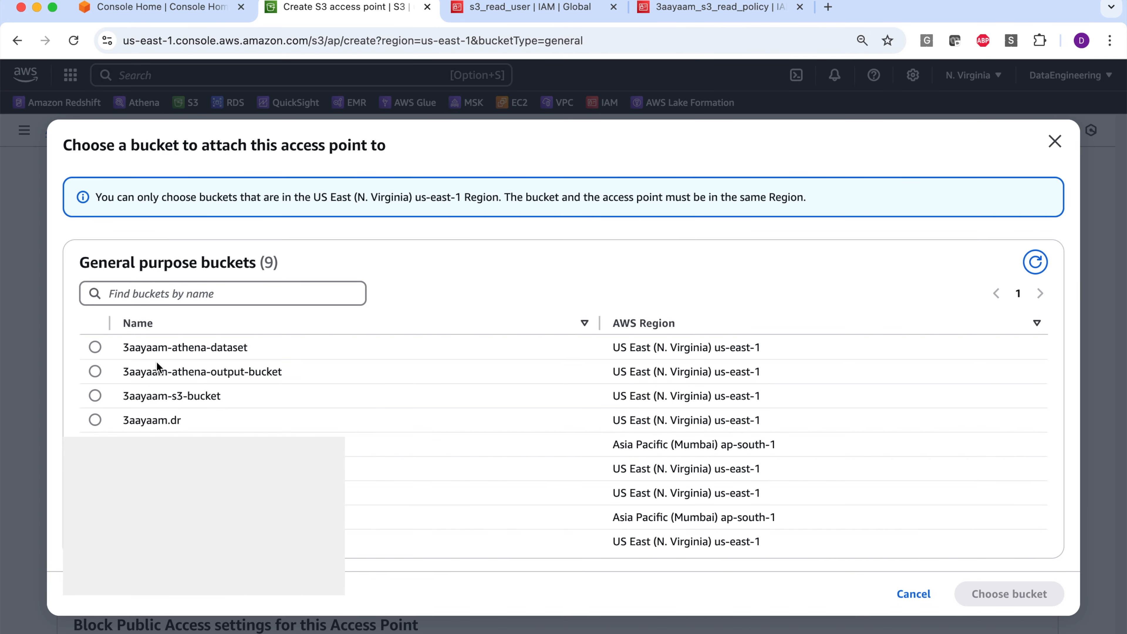
click(95, 347)
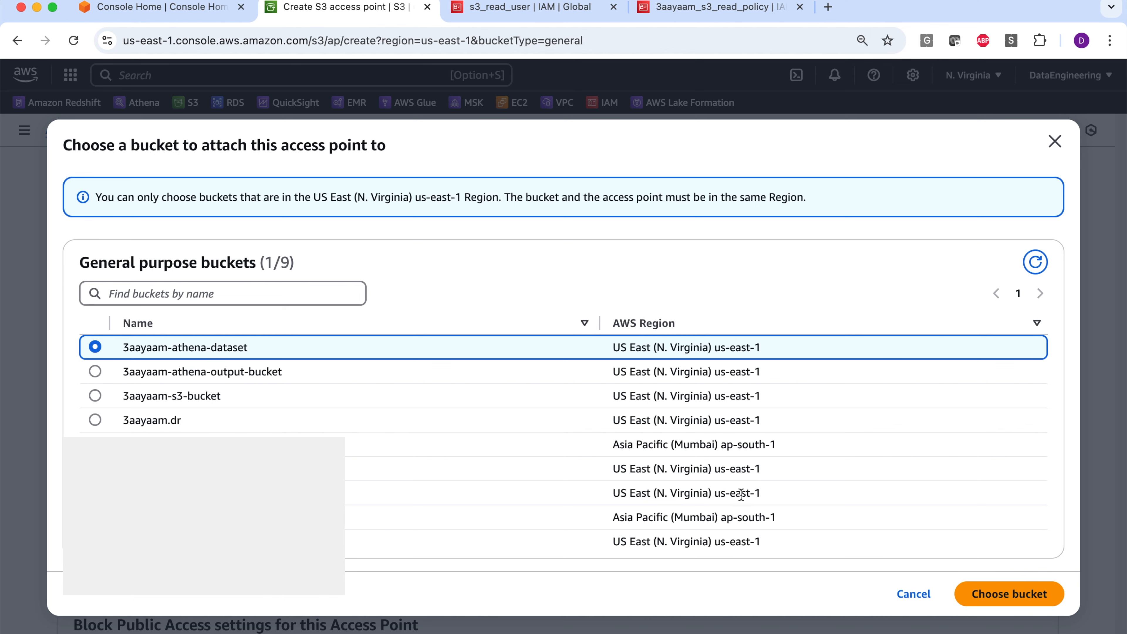
click(981, 595)
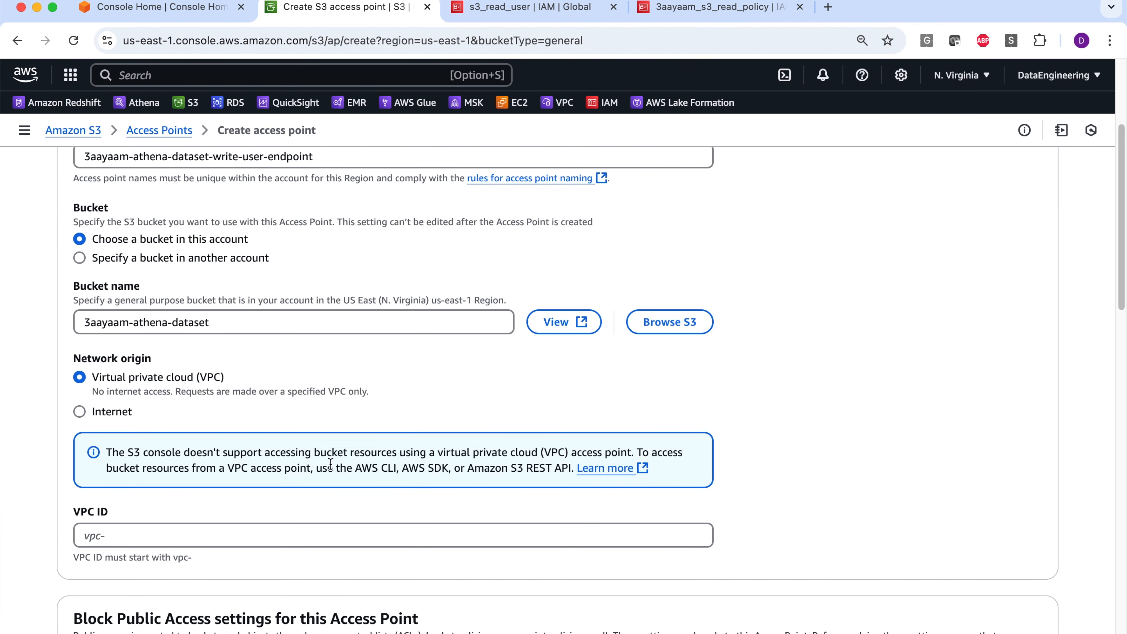
Choose Internet as the write-user access point's network origin and create it with all public access blocked.
click(95, 417)
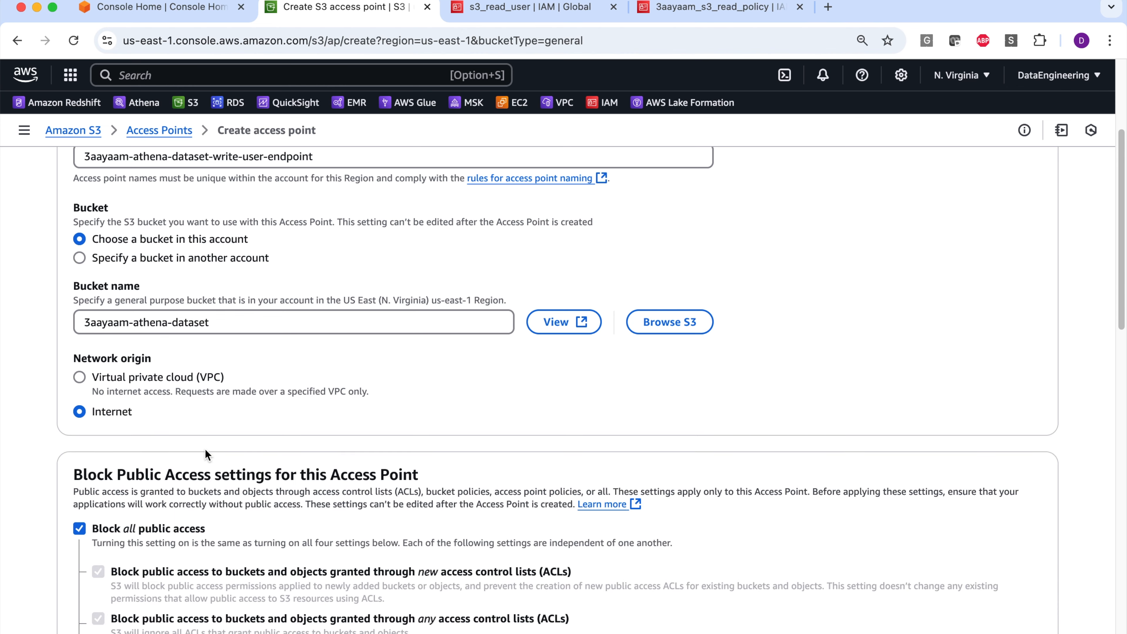
scroll(225, 415, down, 1)
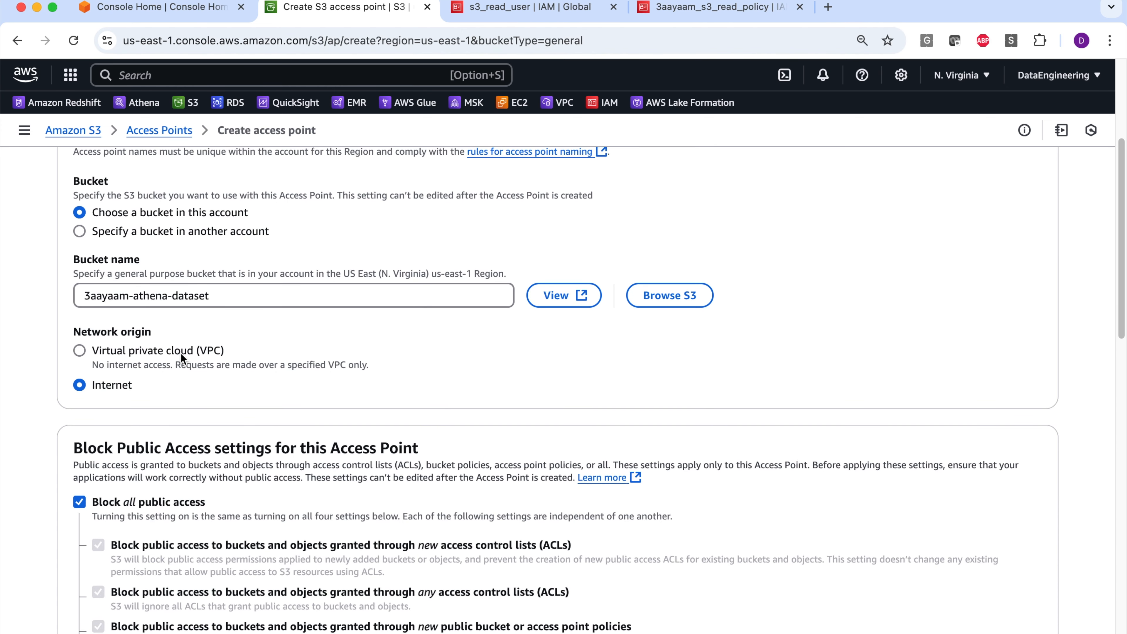
click(181, 352)
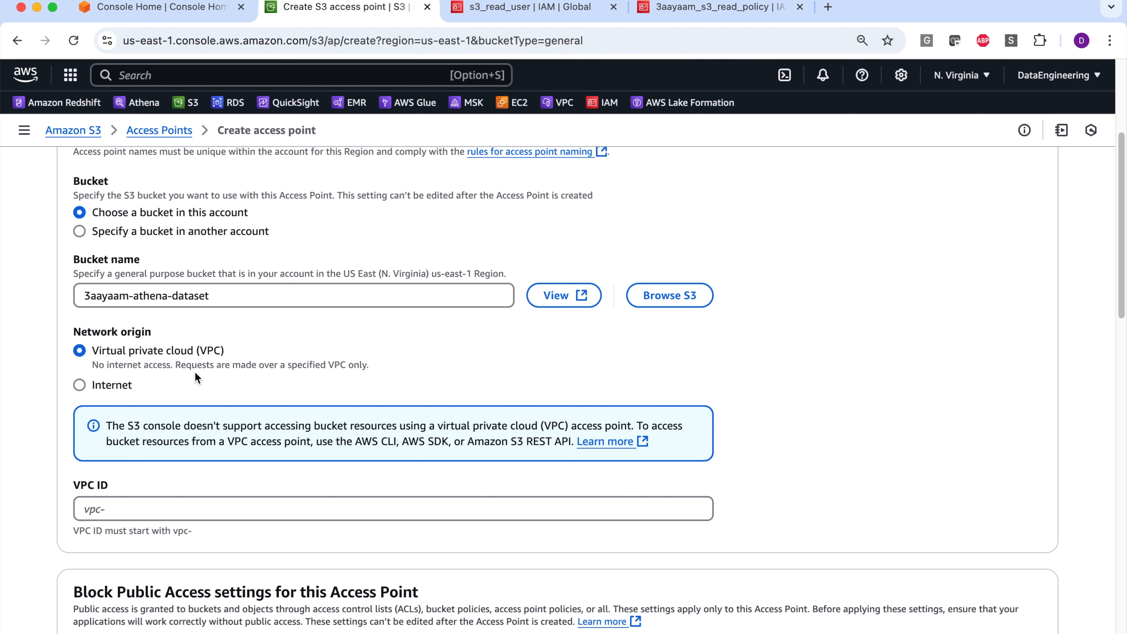
click(102, 382)
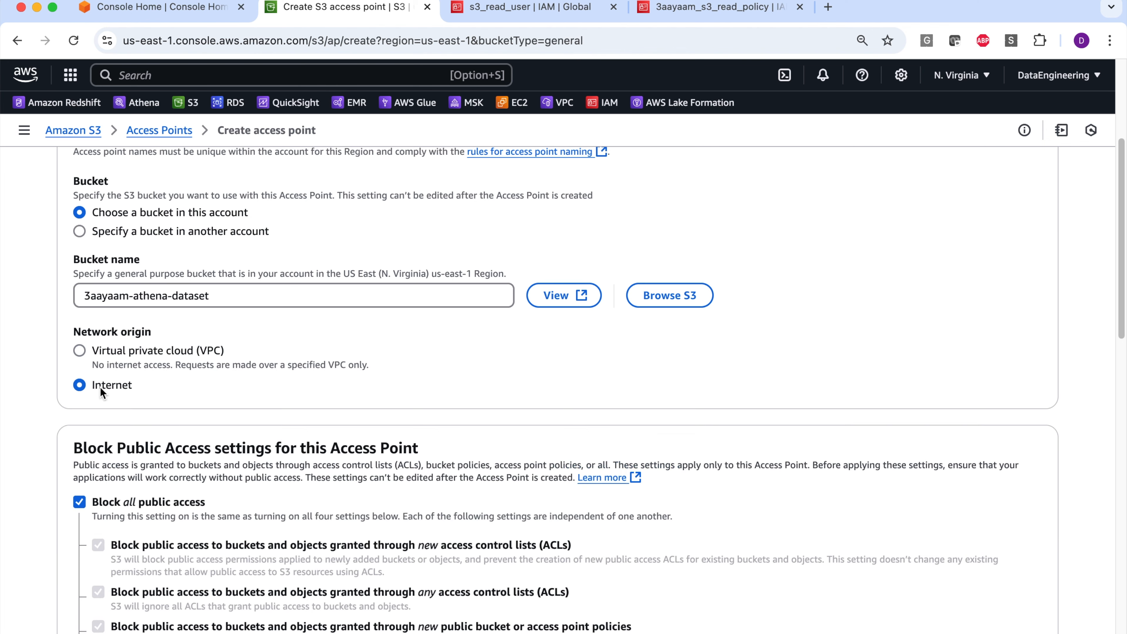
scroll(275, 375, down, 10)
scroll(326, 394, up, 2)
scroll(399, 390, down, 8)
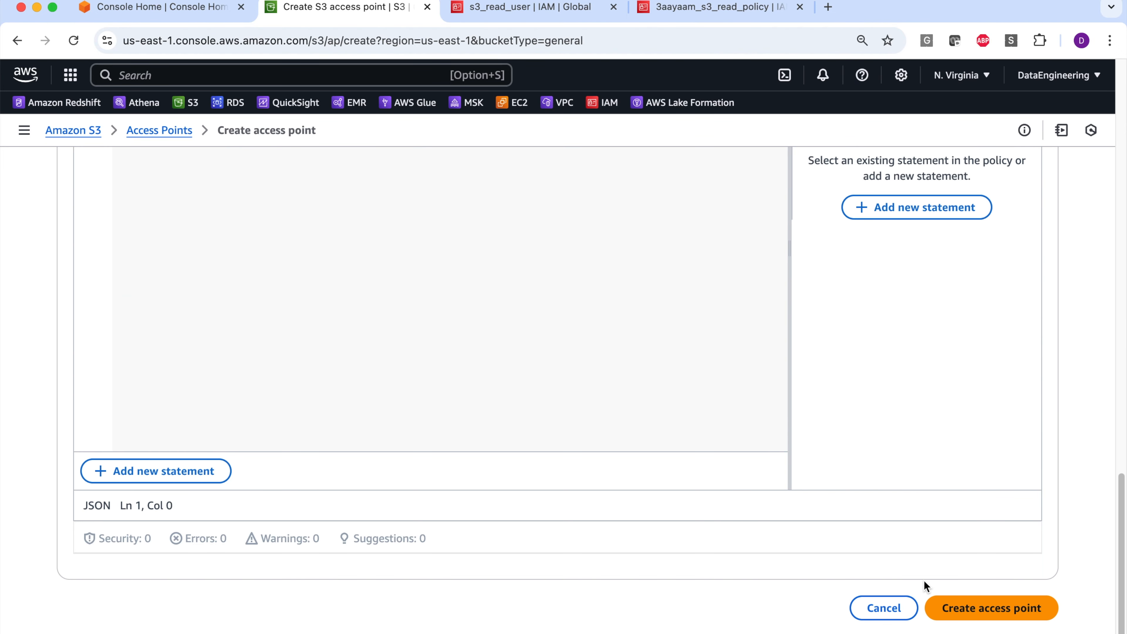
click(944, 606)
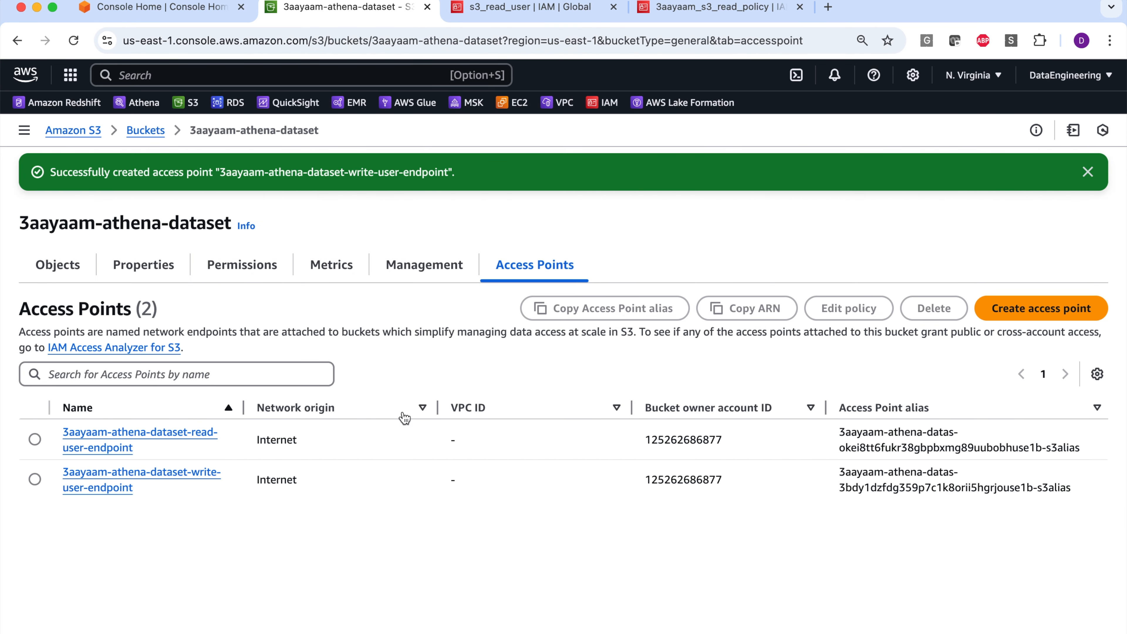
Remove the directly attached 3aayaam_s3_read_policy from the IAM user s3_read_user.
click(565, 18)
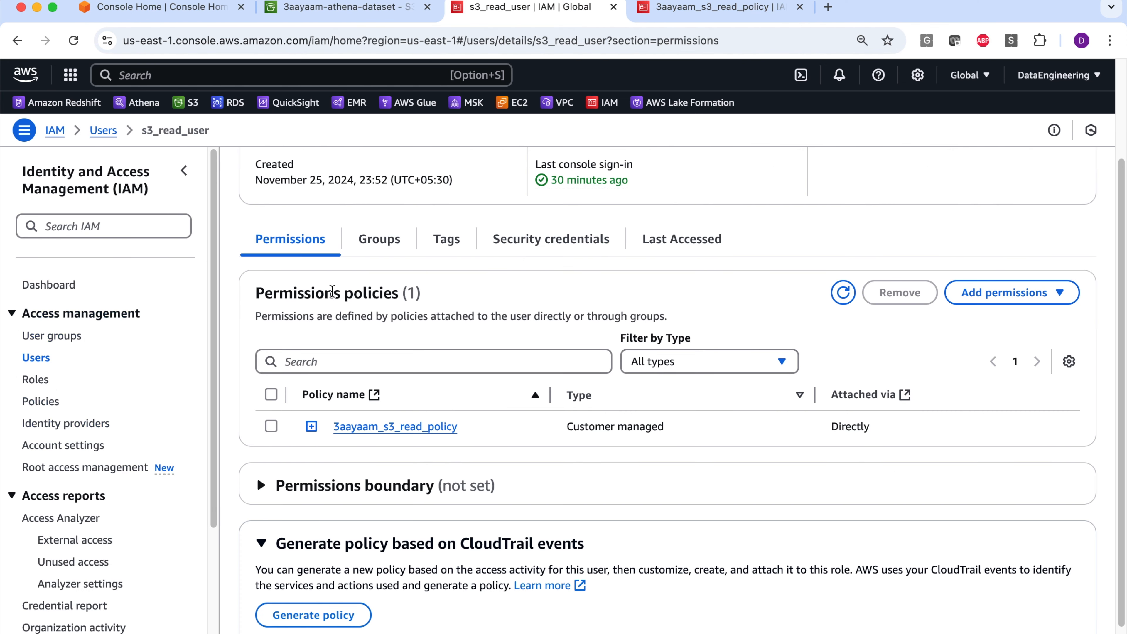
scroll(256, 194, up, 3)
drag(235, 170, 350, 171)
scroll(315, 302, down, 2)
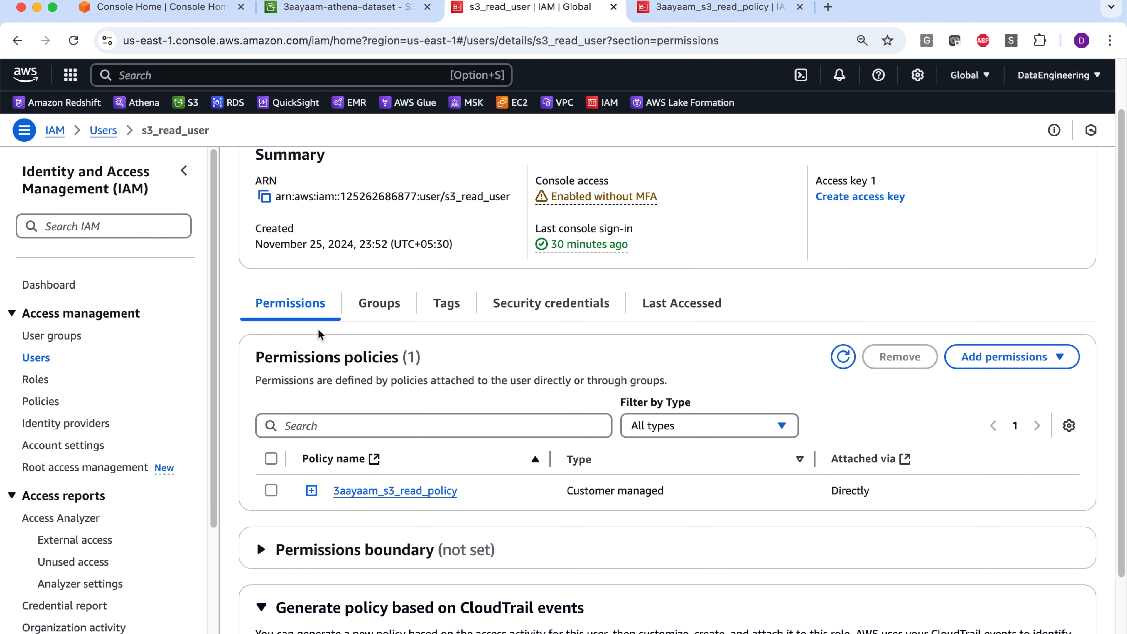
click(271, 490)
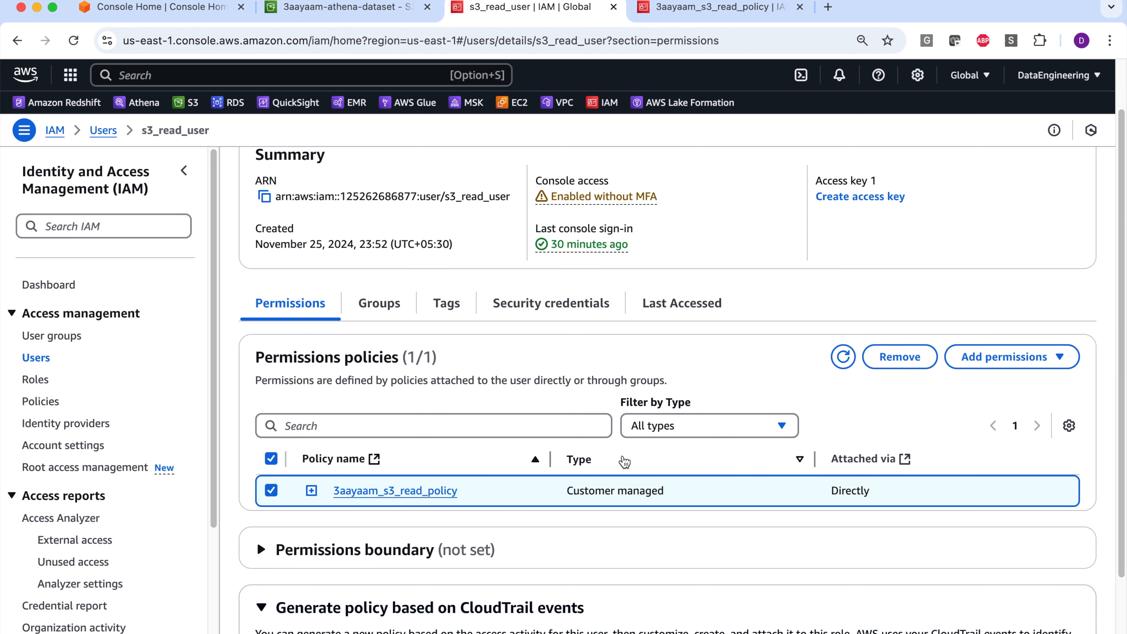
click(899, 357)
click(734, 410)
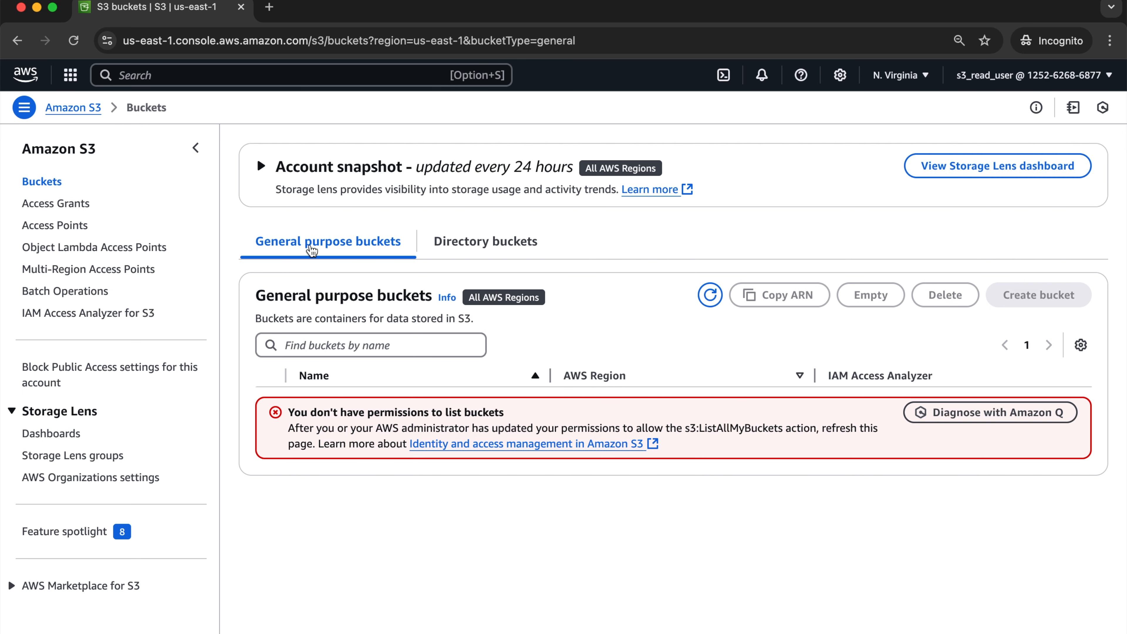
In the s3_read_user session, check access to the S3 Access Points list and to the Buckets list in a separate tab.
click(56, 225)
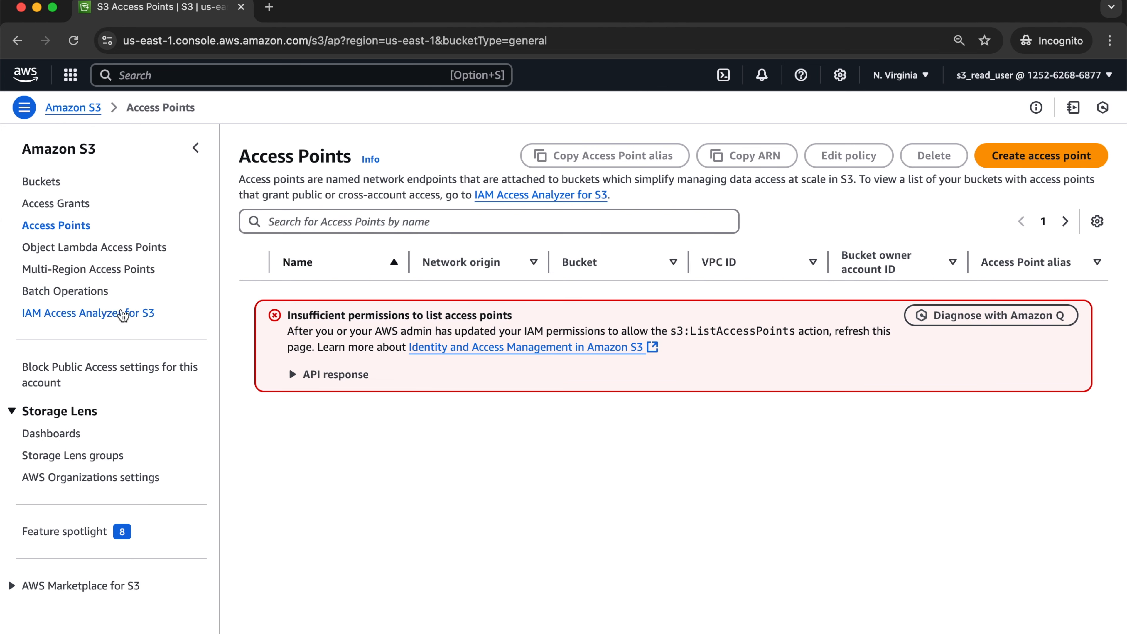
right_click(40, 182)
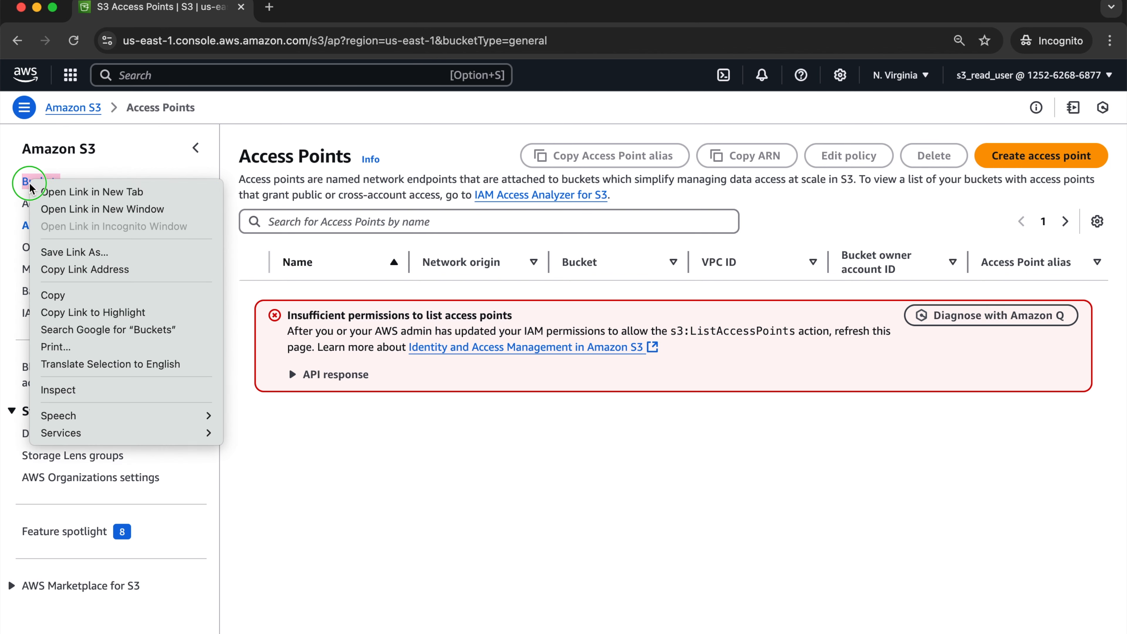
click(53, 187)
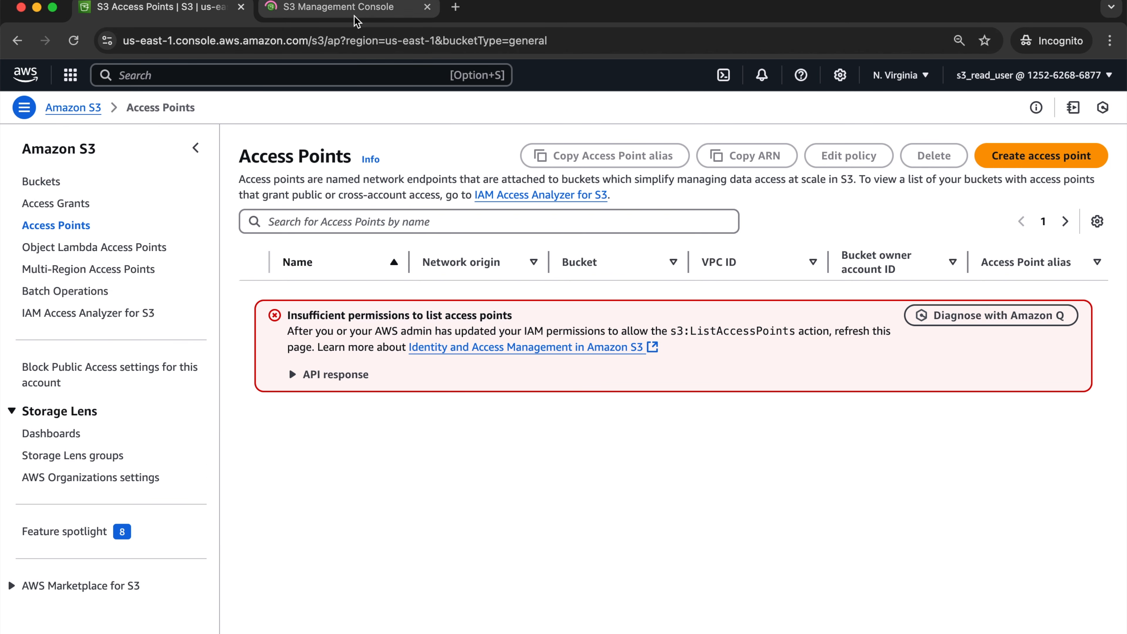
click(355, 9)
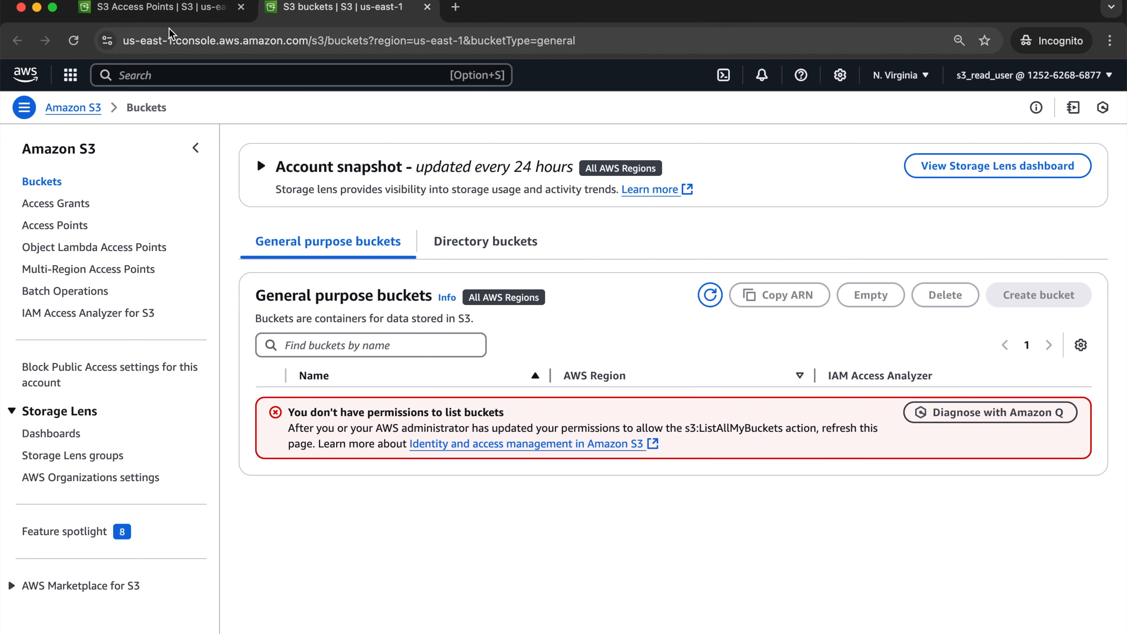
key(ctrl+shift+Tab)
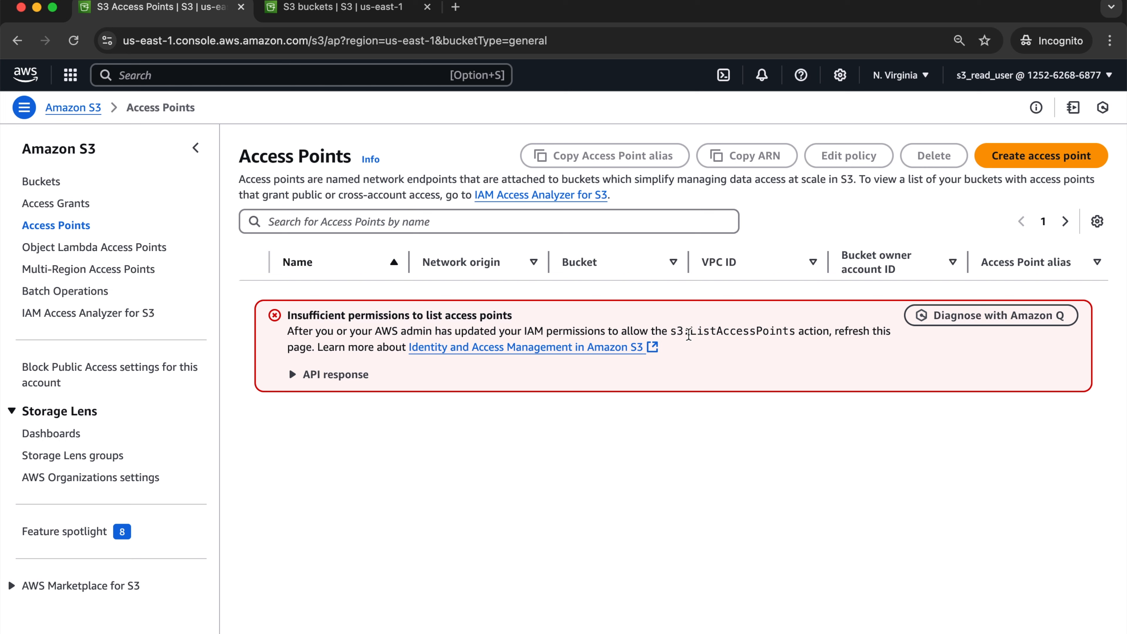
Create the IAM policy 3aayaam-s3-access-point-list-policy allowing the s3:ListAccessPoints action, copied from the access error, on resource "*".
drag(670, 330, 797, 332)
key(super+c)
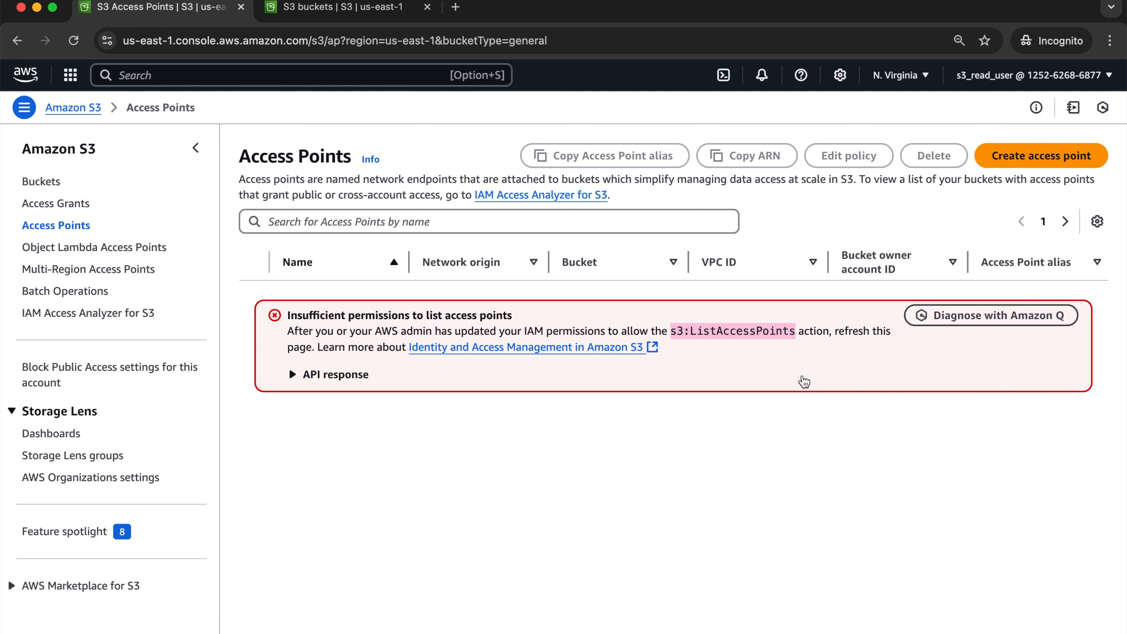
drag(670, 331, 794, 329)
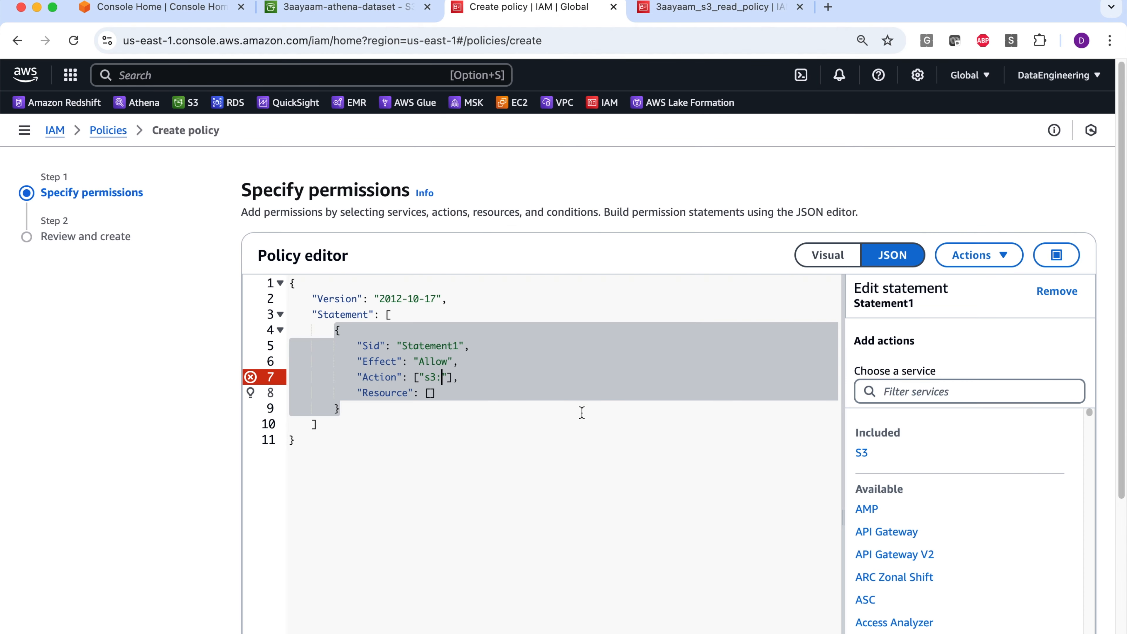
key(super+v)
click(430, 392)
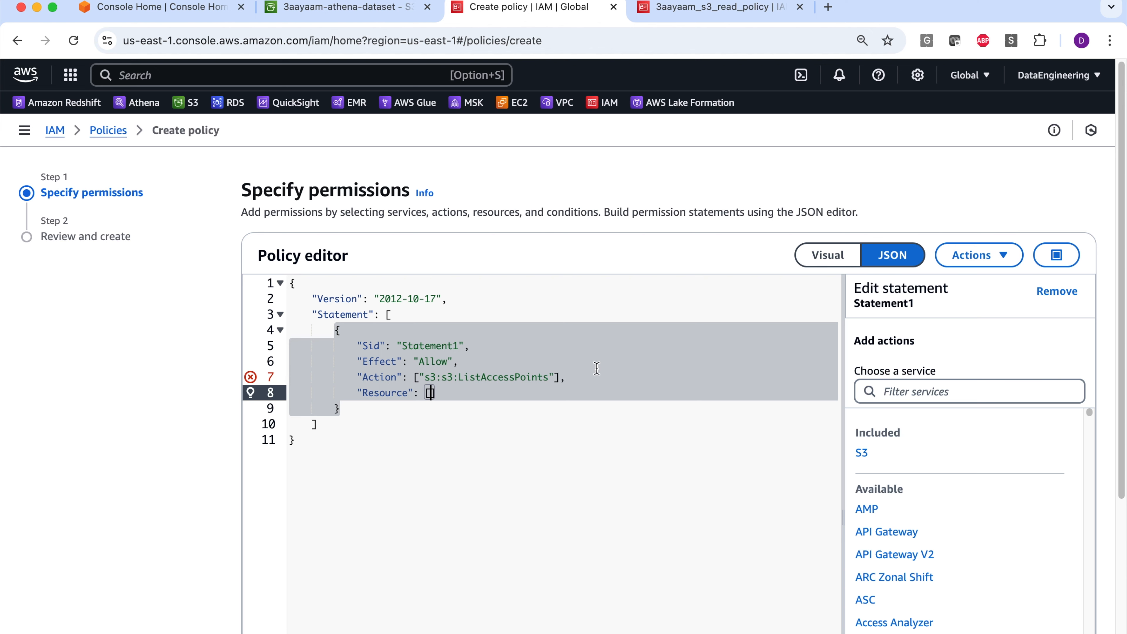
text("*)
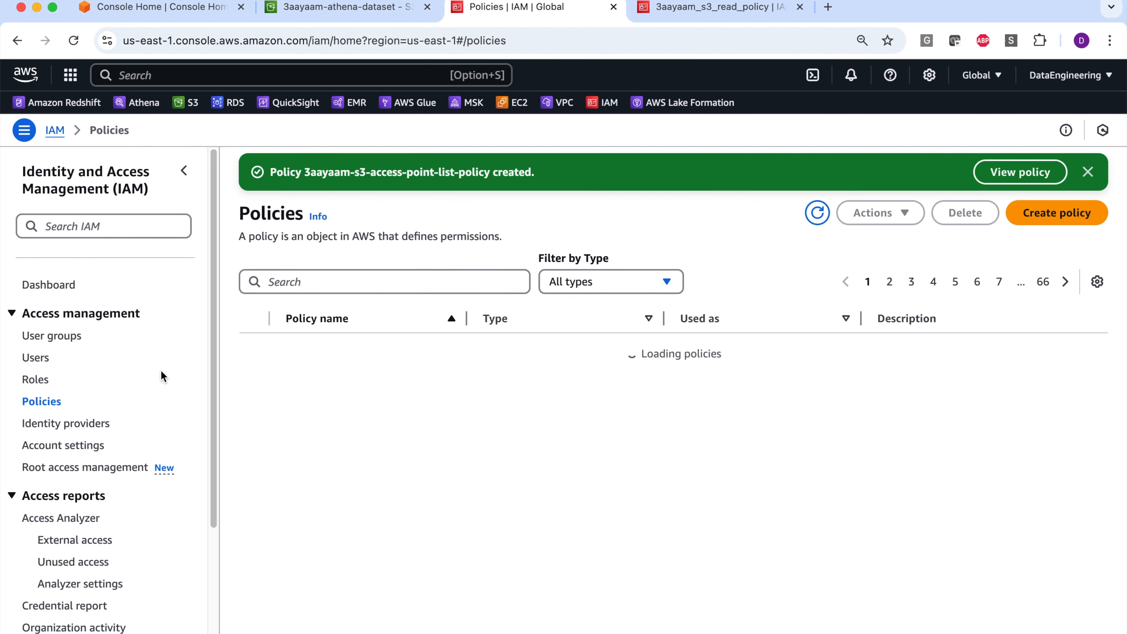
Attach the 3aayaam-s3-access-point-list-policy directly to the IAM user s3_read_user.
click(36, 358)
click(296, 377)
click(1012, 387)
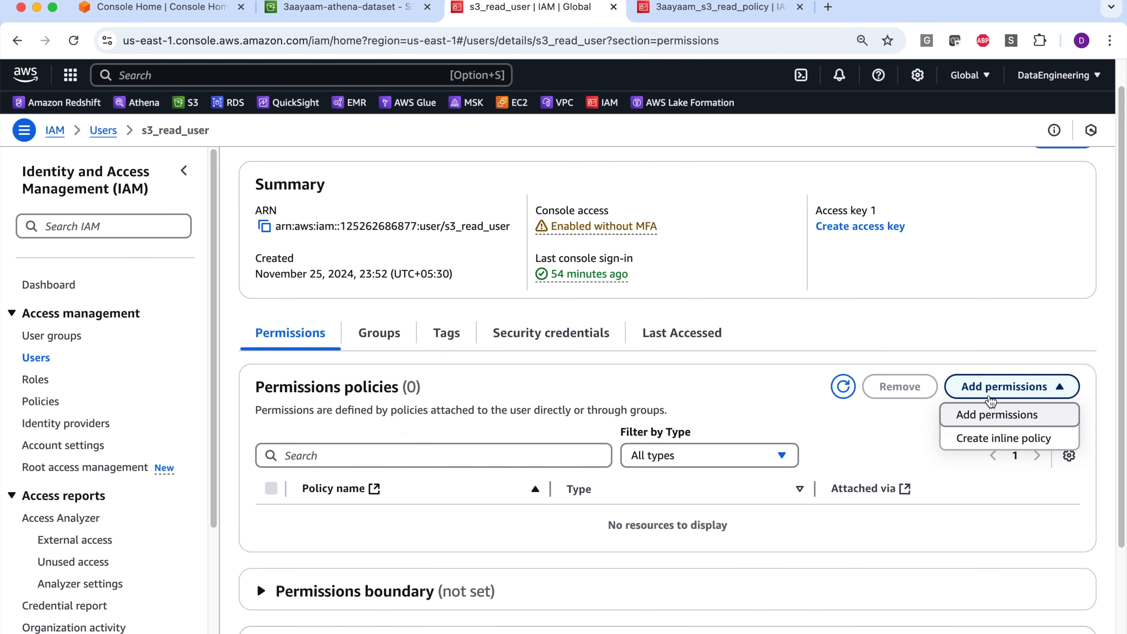
click(971, 415)
click(884, 295)
scroll(488, 497, down, 2)
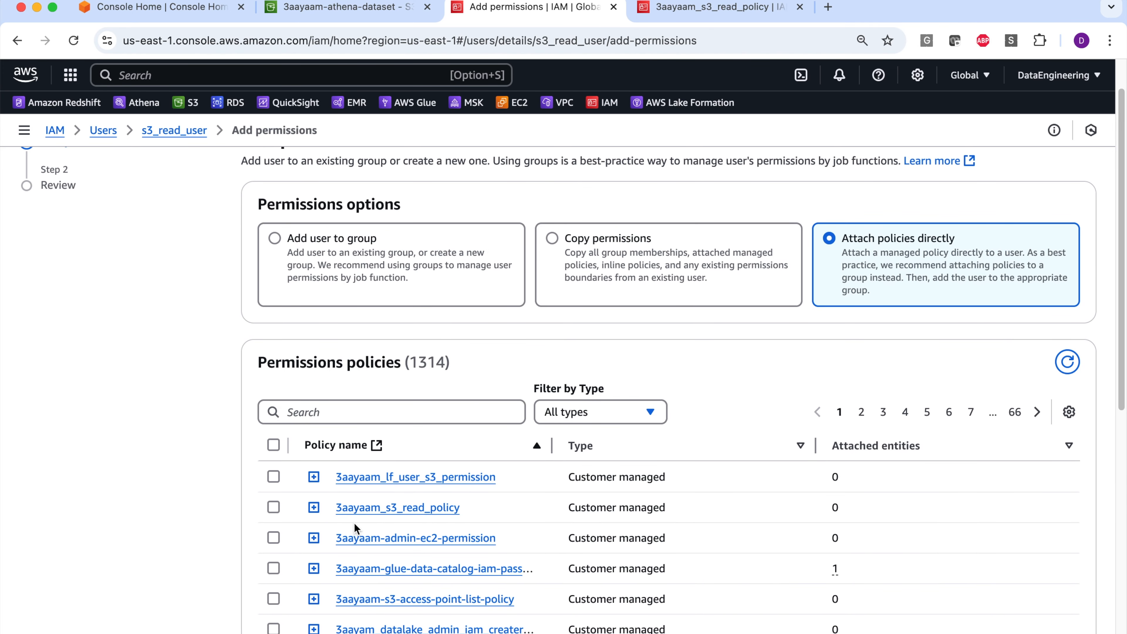
click(274, 600)
scroll(575, 521, down, 10)
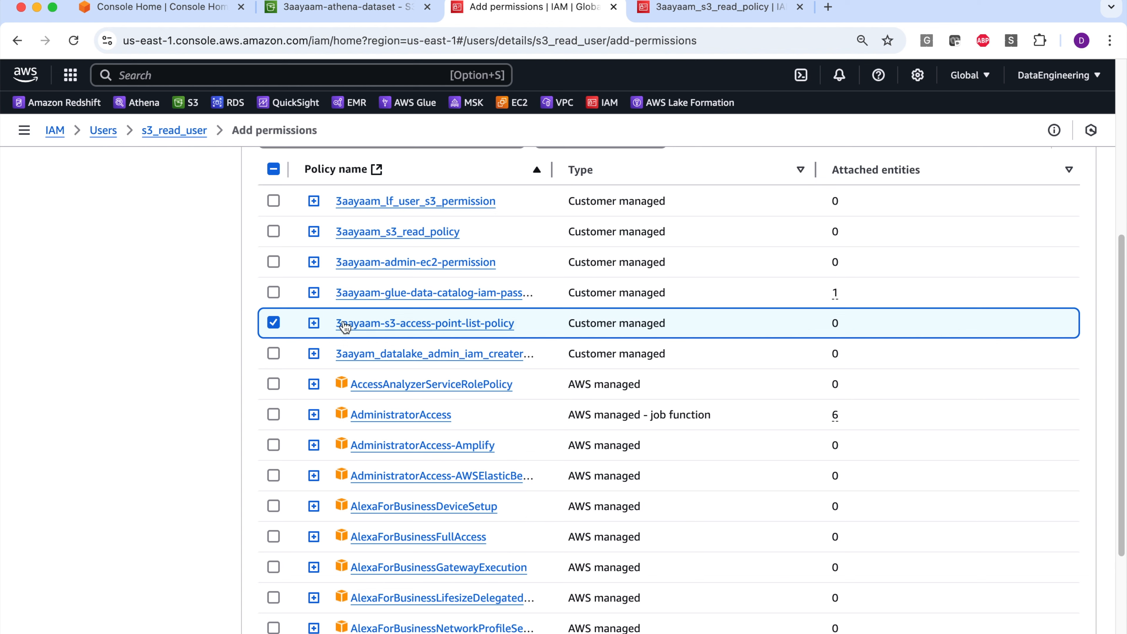
scroll(895, 399, down, 8)
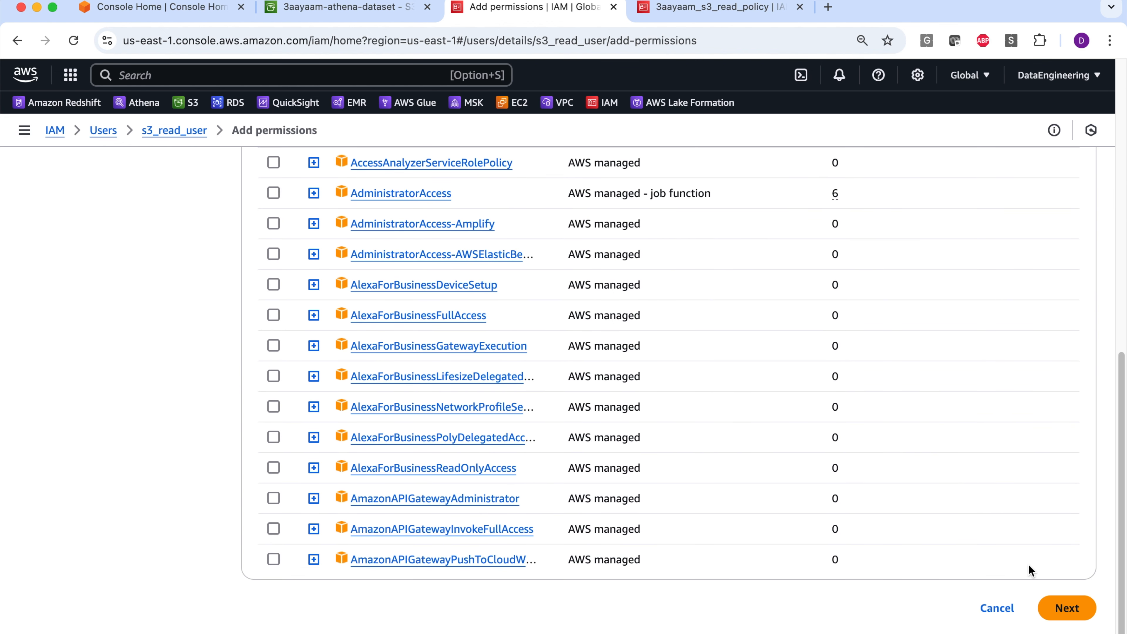
click(1069, 607)
click(1068, 514)
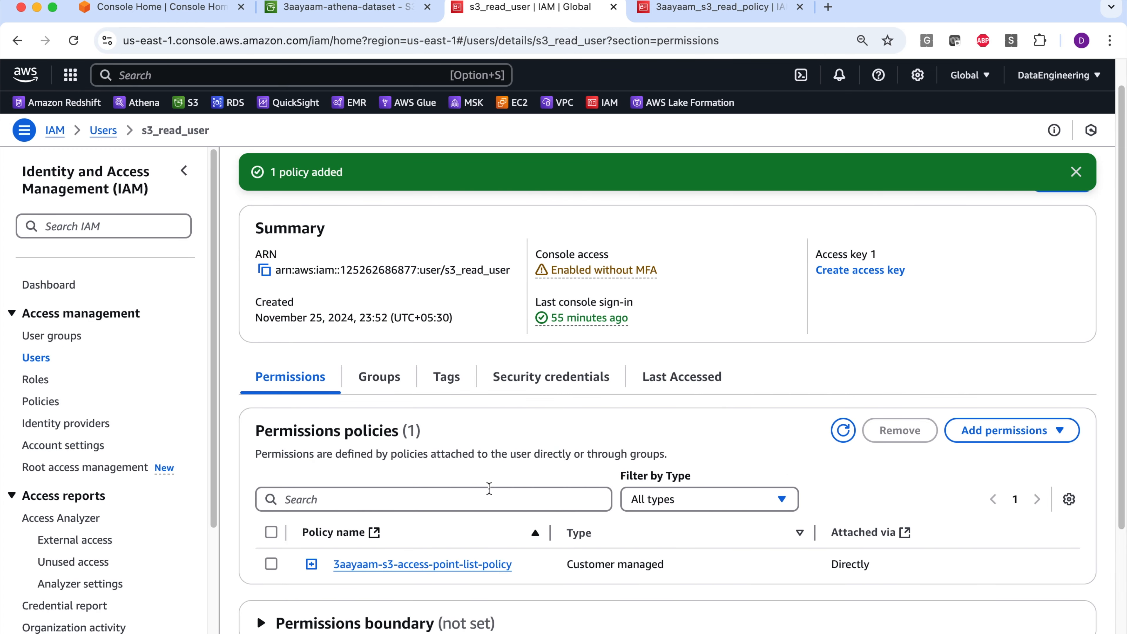
In the s3_read_user session, reload the Access Points list and open 3aayaam-athena-dataset-read-user-endpoint from a widened Name column.
key(super+grave)
click(356, 394)
click(66, 48)
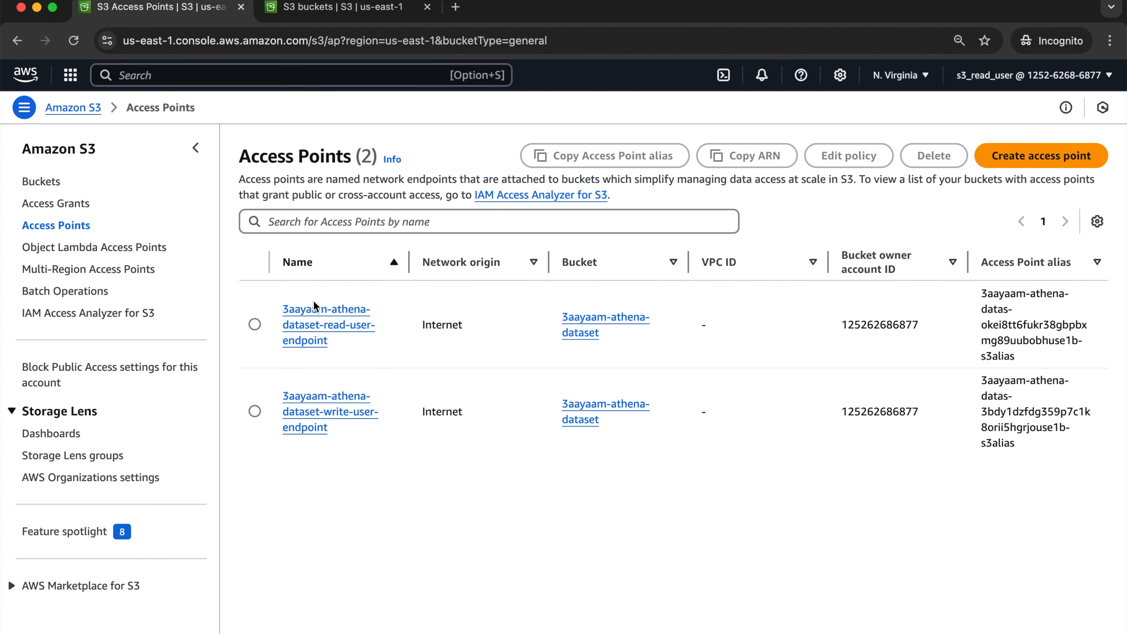
drag(408, 261, 593, 259)
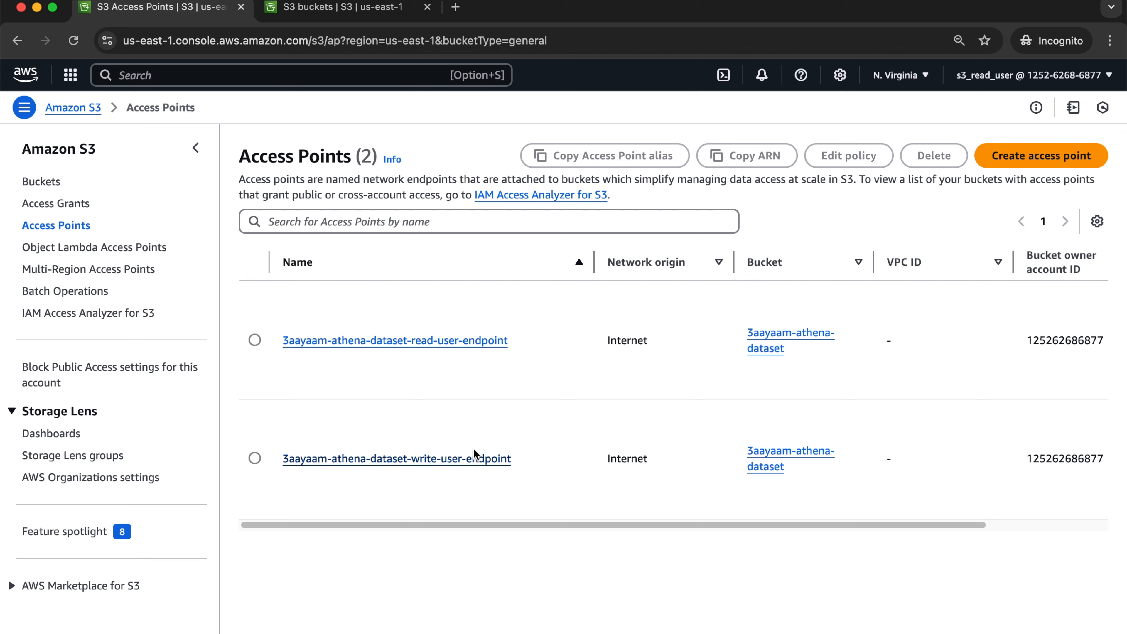
click(429, 348)
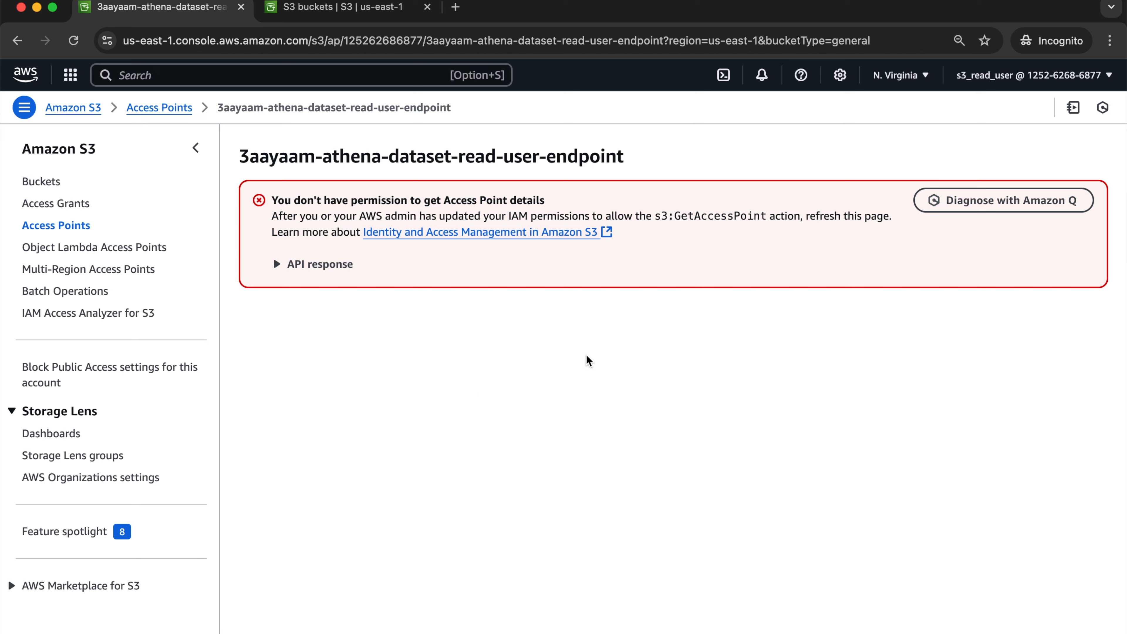
Add the s3:GetAccessPoint action, copied from the access error, beside s3:ListAccessPoints in the 3aayaam-s3-access-point-list-policy JSON.
drag(653, 215, 767, 216)
key(super+c)
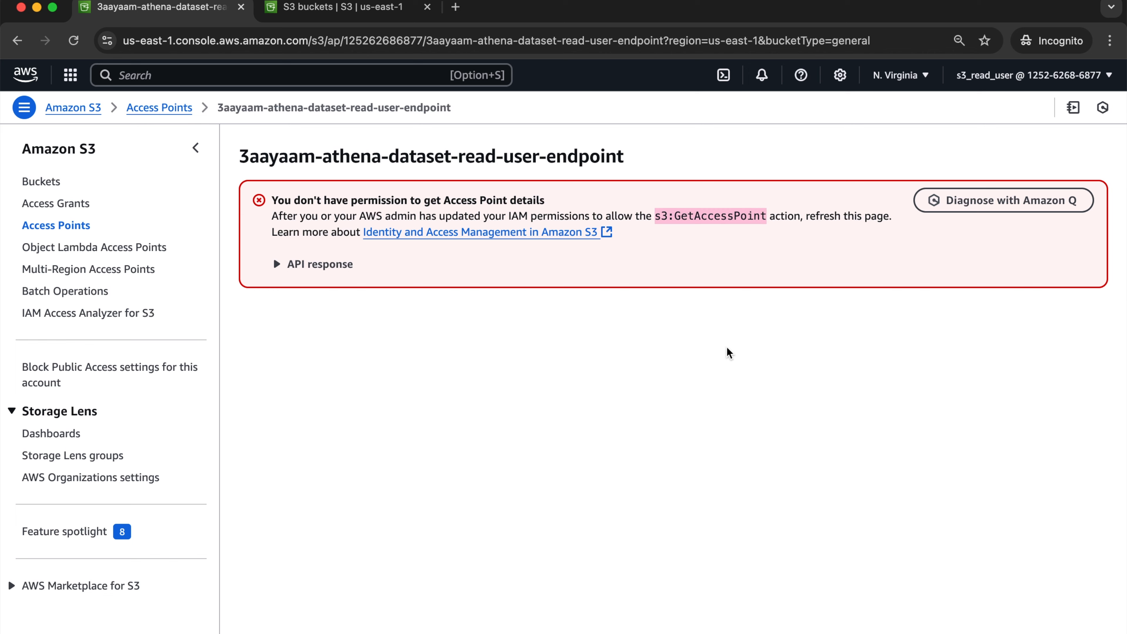
click(714, 358)
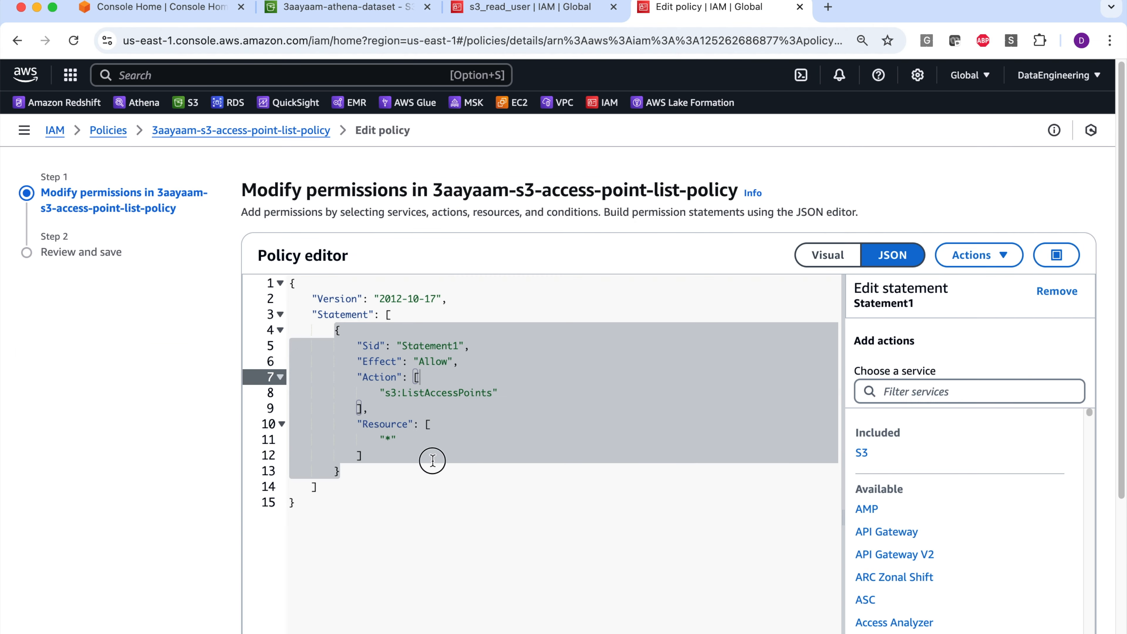
click(432, 460)
click(555, 392)
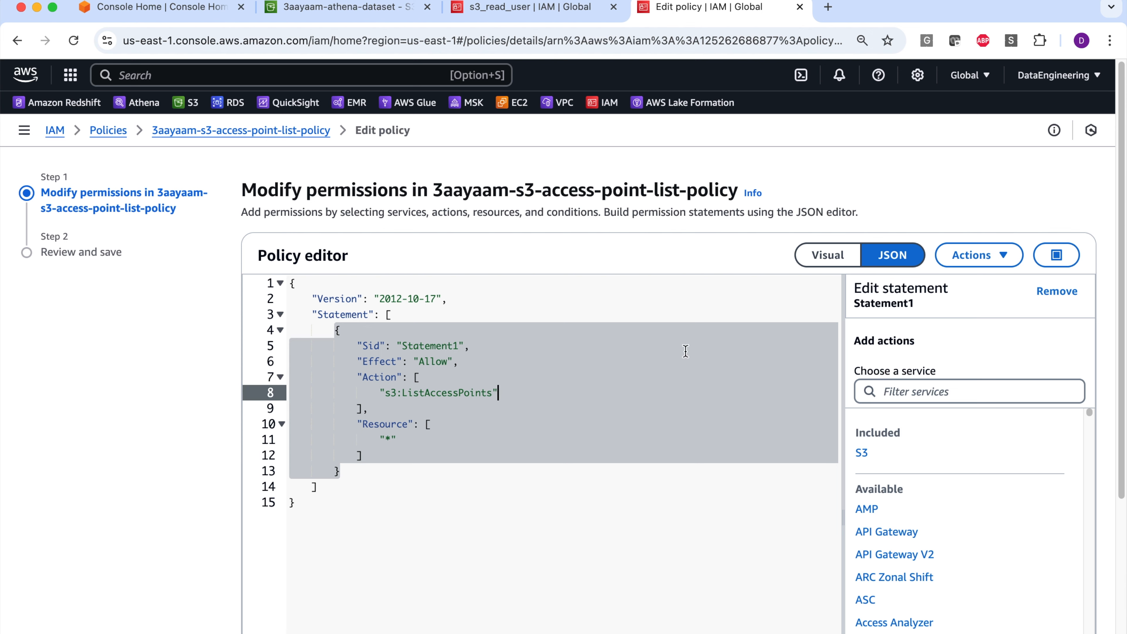
text(,)
key(super+v)
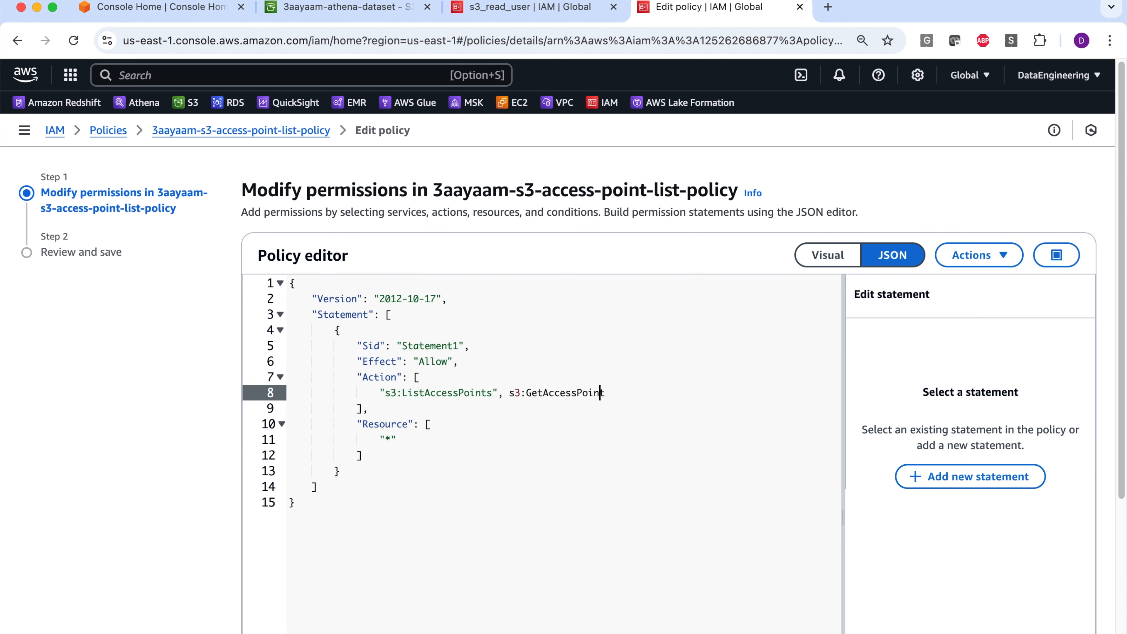
key(Left)
key(Left)
key(Left)
key(Left)
key(Left)
key(Left)
key(Left)
key(Left)
key(Left)
key(Left)
key(Left)
key(Left)
key(Left)
key(Left)
key(Left)
key(Left)
text(")
key(End)
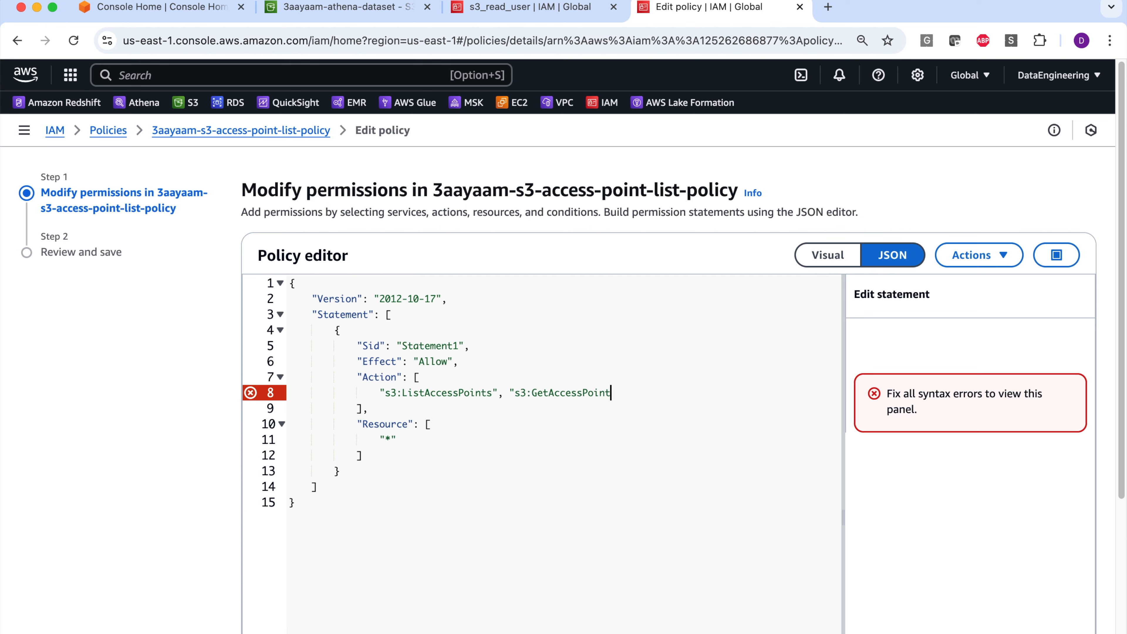
text(")
key(Down)
key(Down)
key(Down)
key(Down)
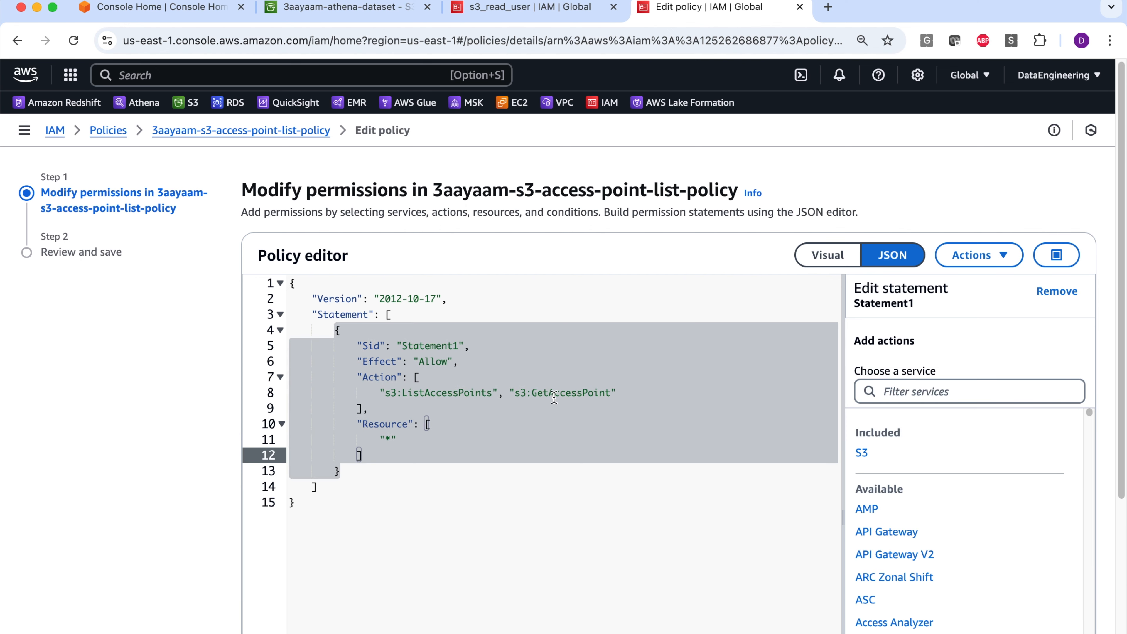
Proceed to the policy review and save the edited 3aayaam-s3-access-point-list-policy as the new default version.
drag(516, 393, 593, 394)
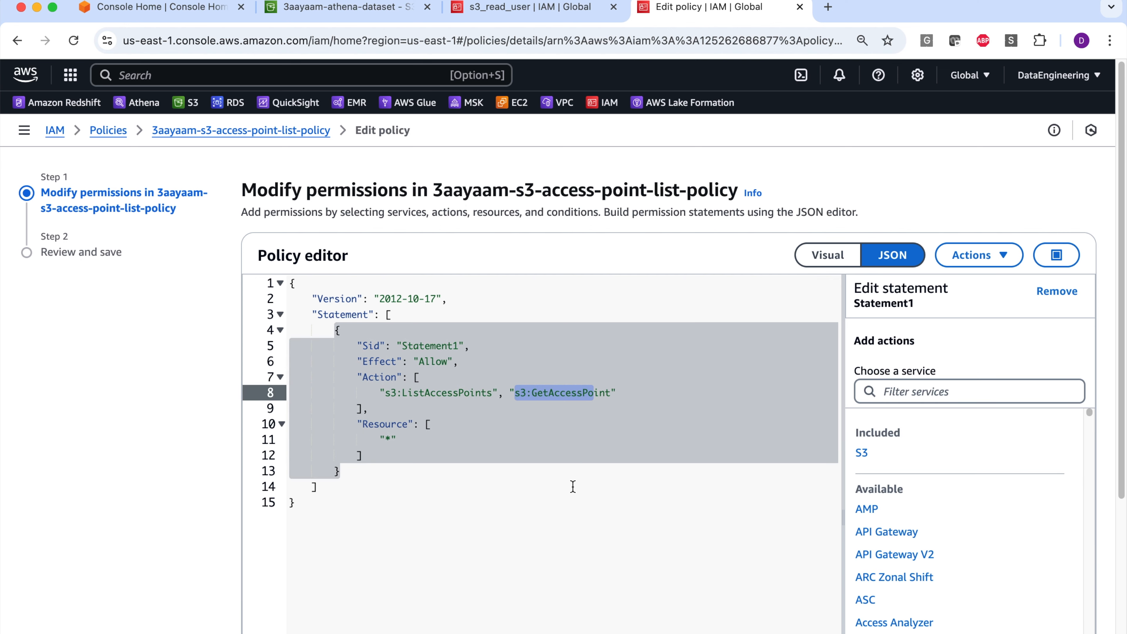
scroll(540, 489, down, 5)
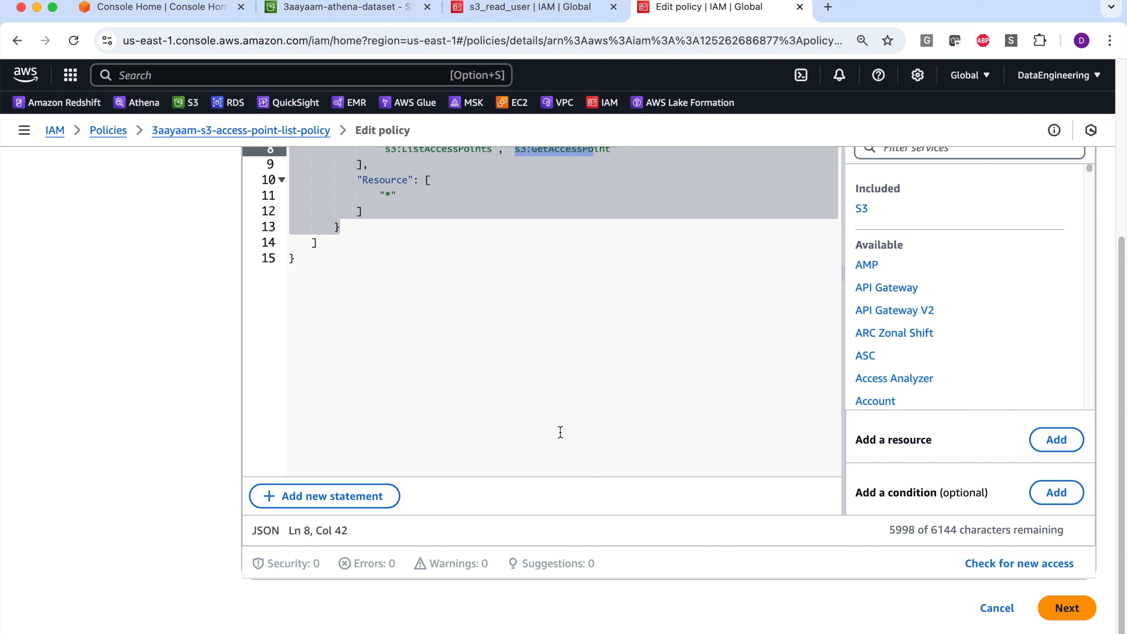
click(1055, 608)
click(1054, 507)
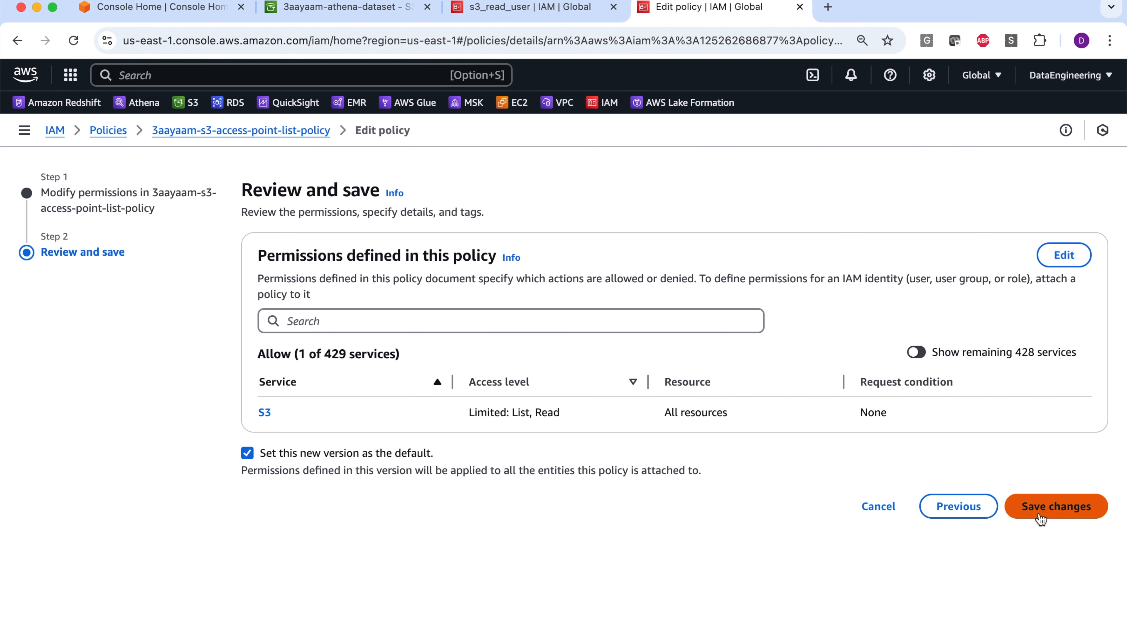
In the s3_read_user session, reload the read-user access point page and check access to its objects.
key(super+grave)
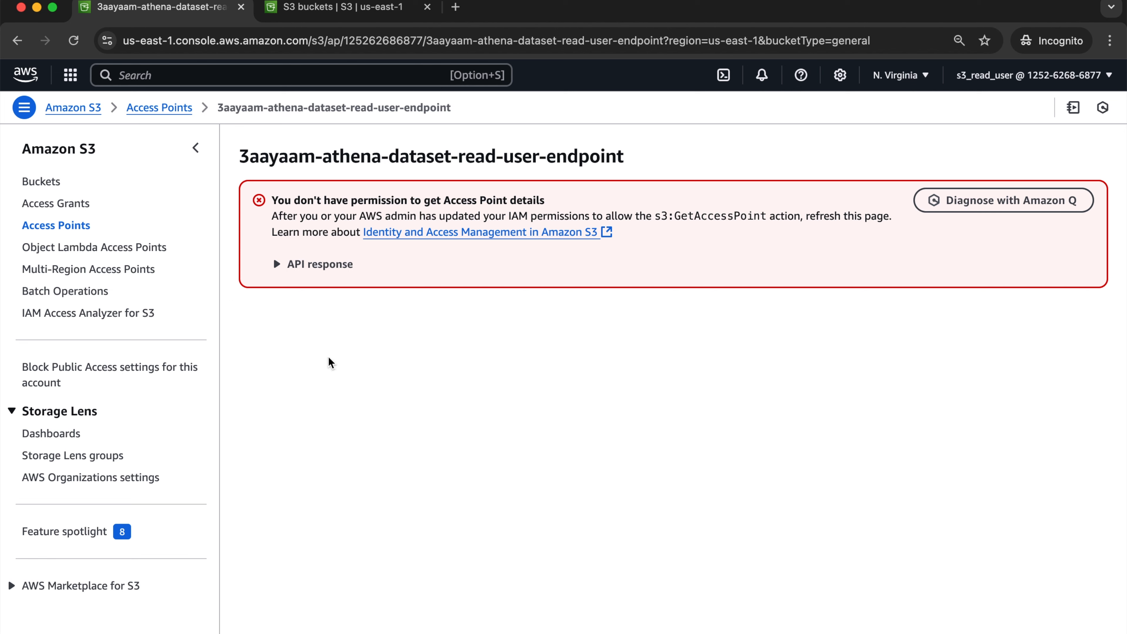
key(super+r)
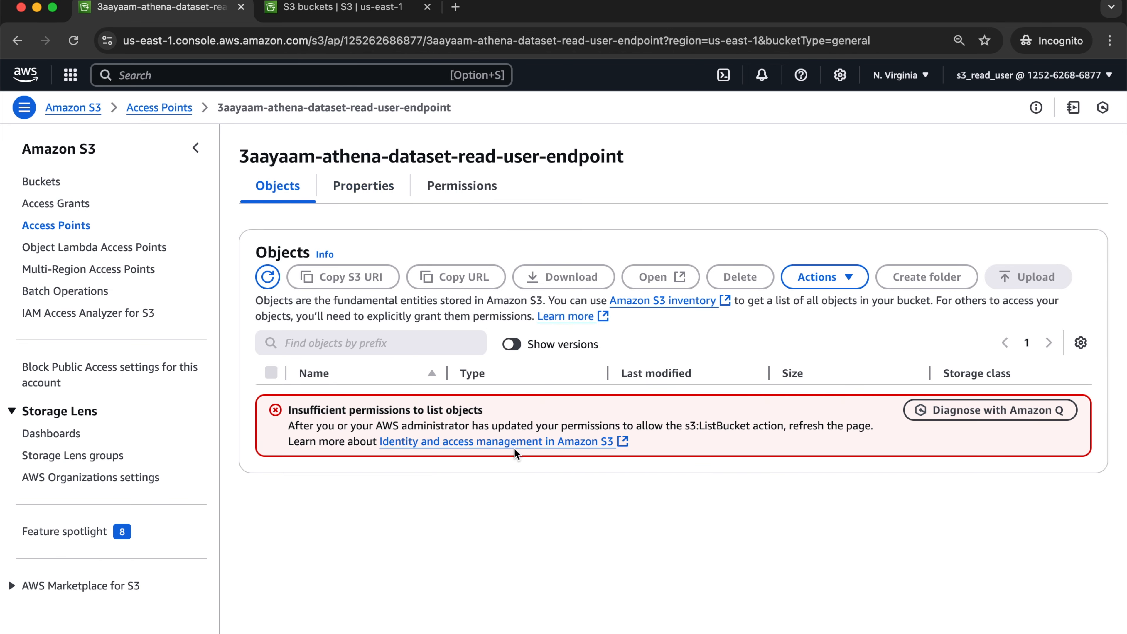
click(723, 517)
In the administrator session, open the bucket policy of 3aayaam-athena-dataset for editing.
key(super+grave)
click(357, 6)
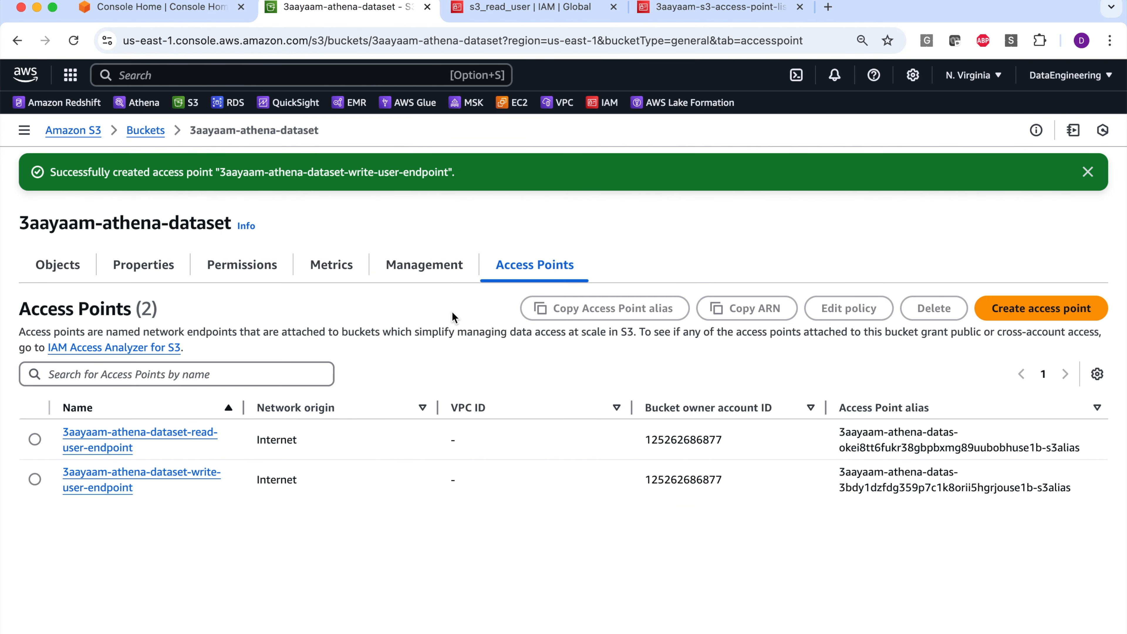
click(146, 130)
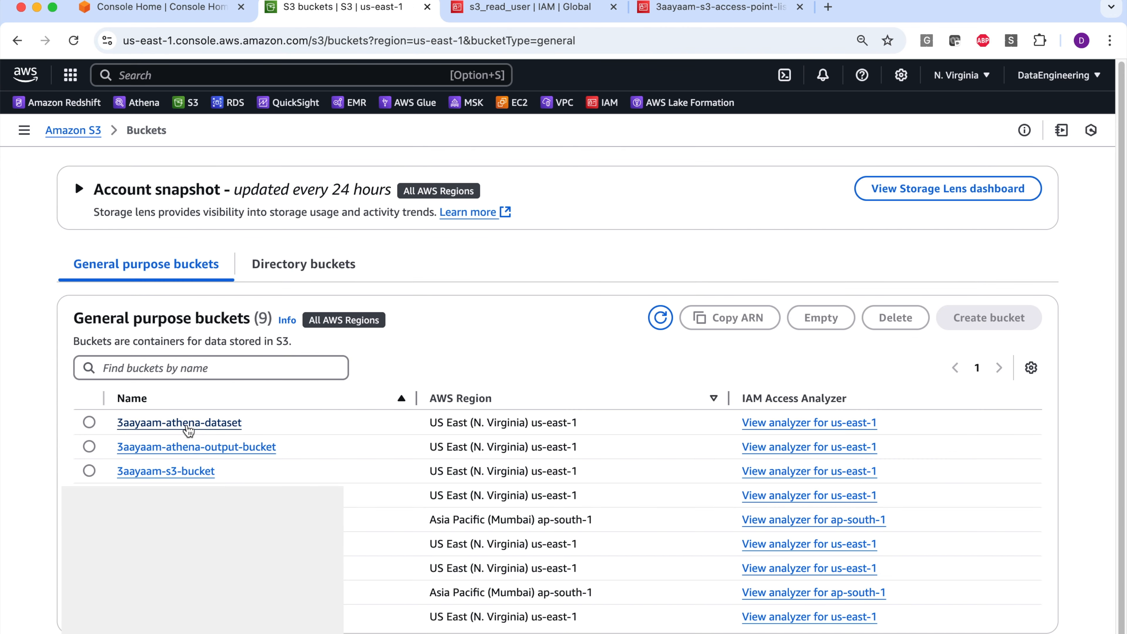
click(180, 422)
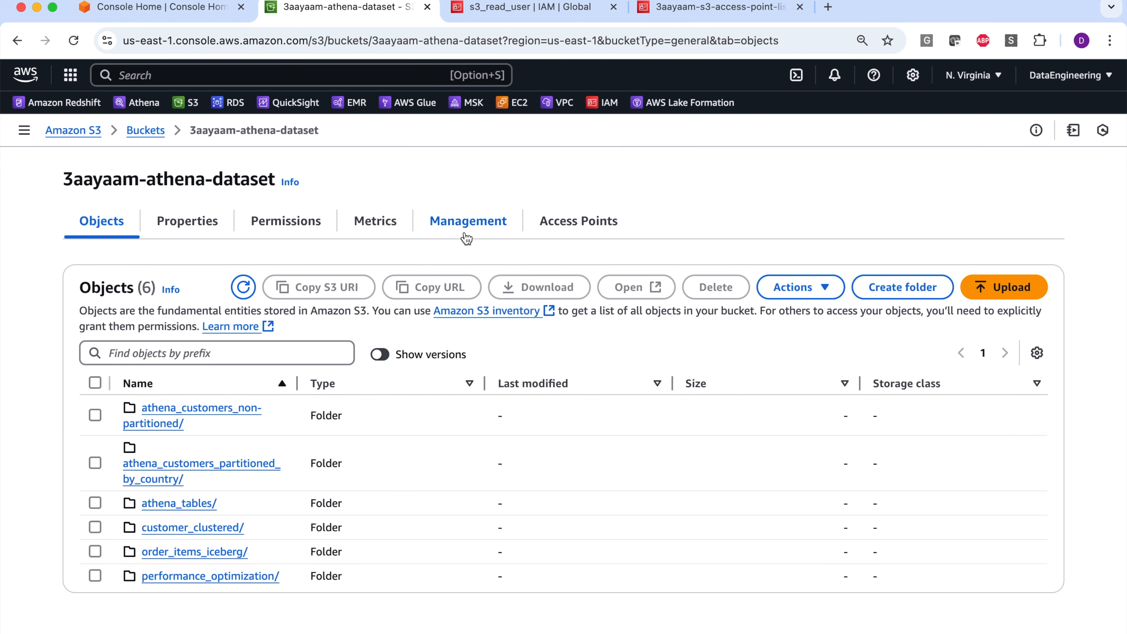
click(307, 231)
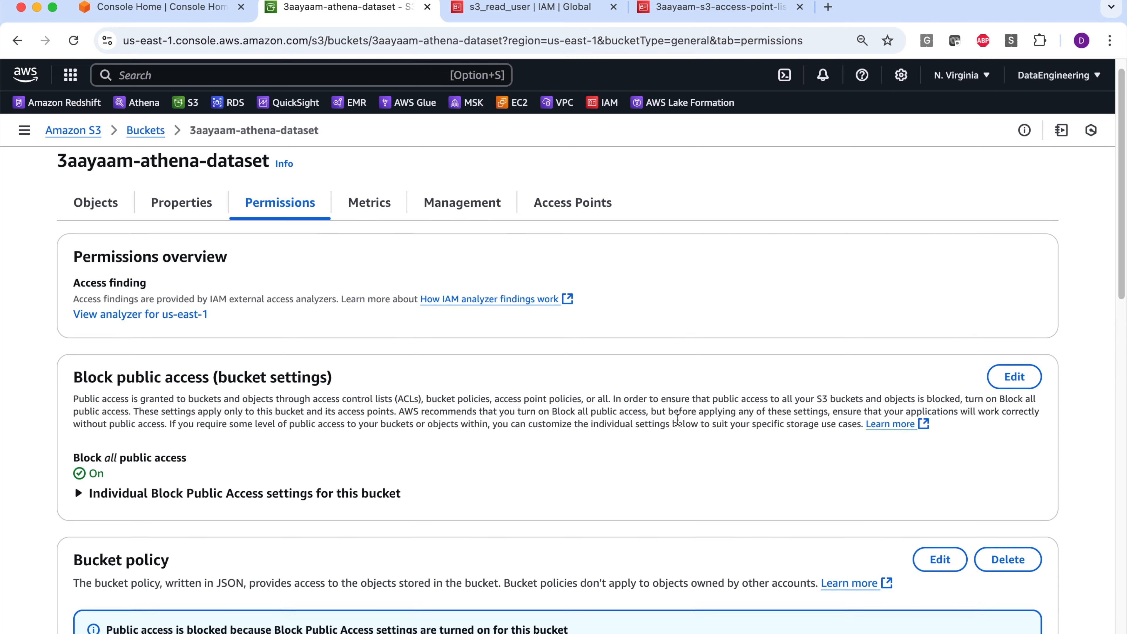
scroll(657, 444, down, 6)
scroll(677, 425, down, 6)
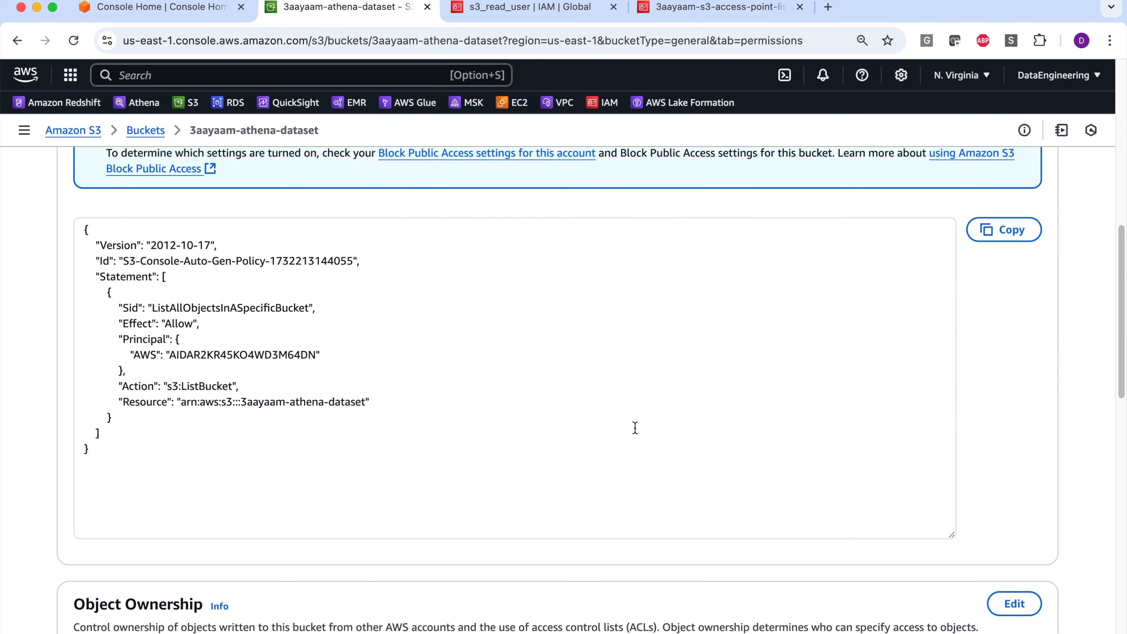
scroll(791, 351, up, 4)
click(938, 288)
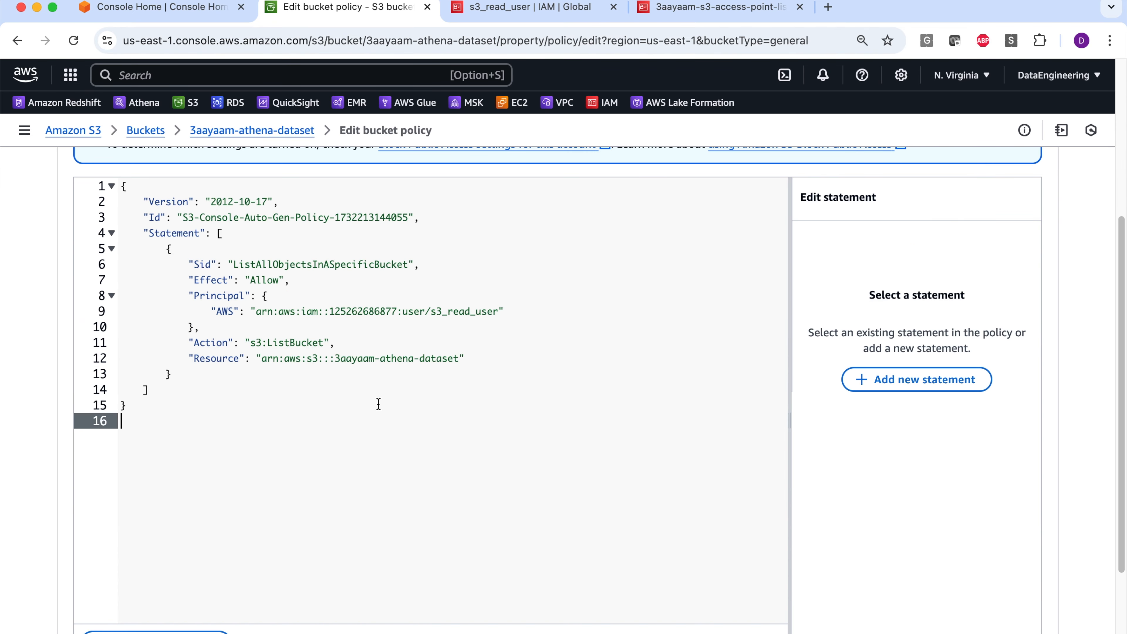
Save the bucket policy with the s3_read_user ARN as principal, allowing s3:ListBucket on 3aayaam-athena-dataset.
drag(257, 313, 494, 314)
key(super+c)
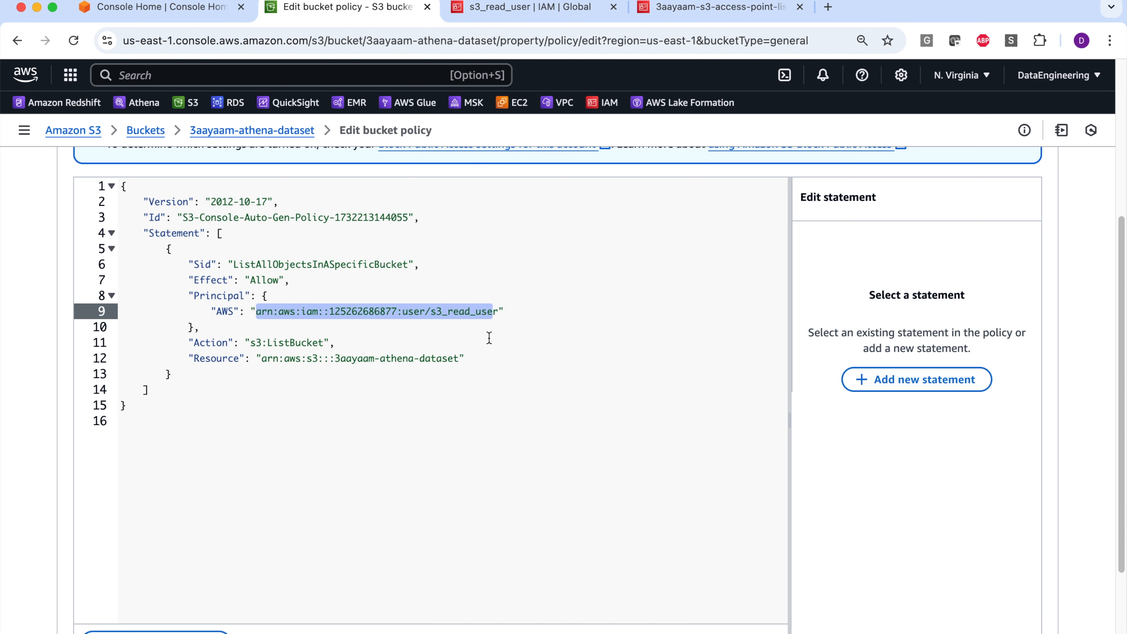
click(475, 369)
drag(261, 358, 327, 342)
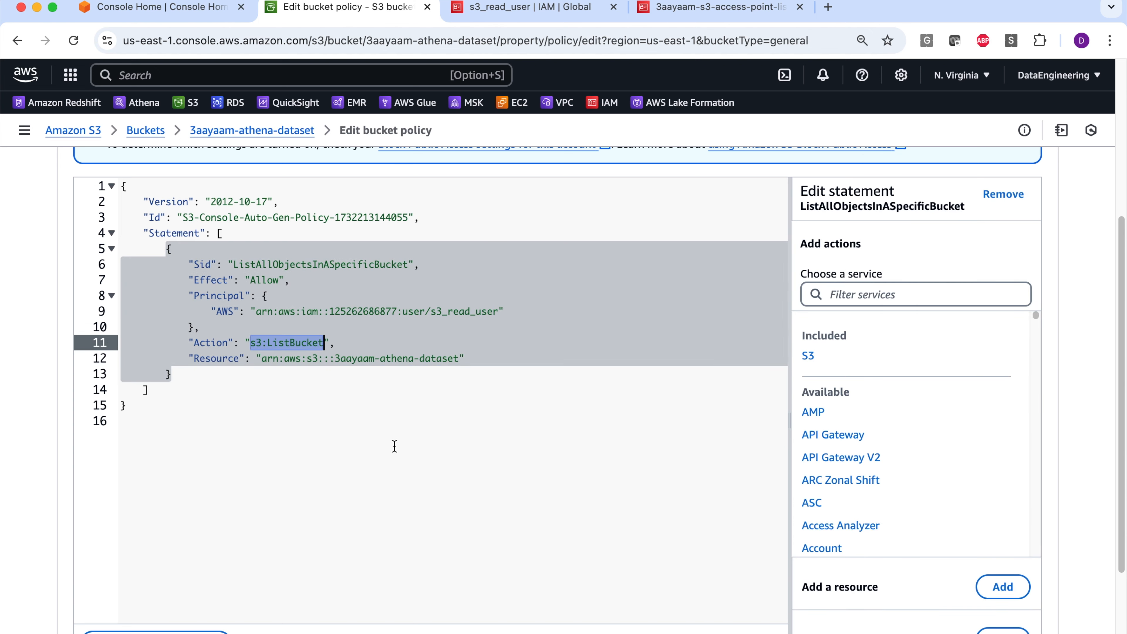
click(393, 446)
scroll(594, 460, down, 5)
click(996, 608)
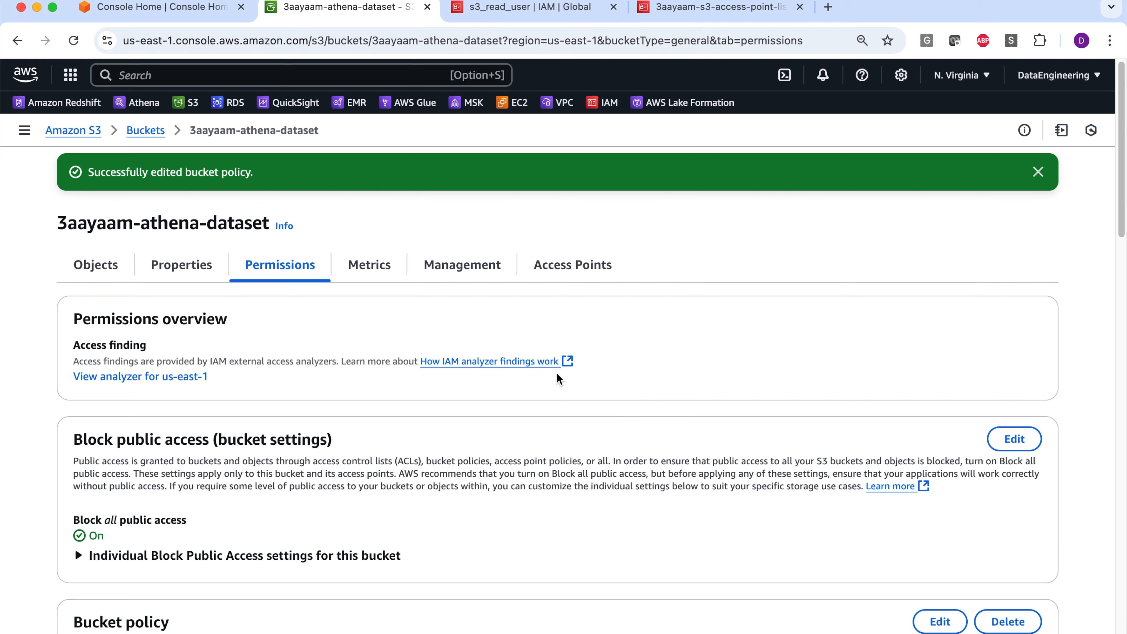
In the s3_read_user session, examine the read-user access point's properties, public access settings and Access Point policy.
key(super+grave)
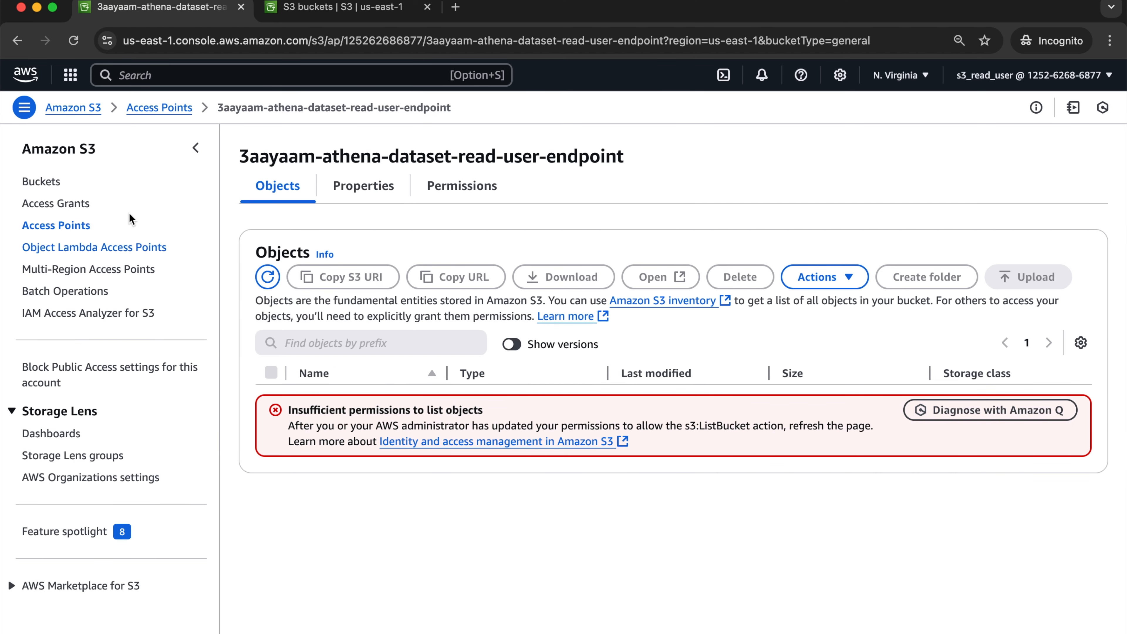
click(71, 230)
click(363, 185)
drag(235, 156, 635, 153)
click(578, 196)
click(506, 191)
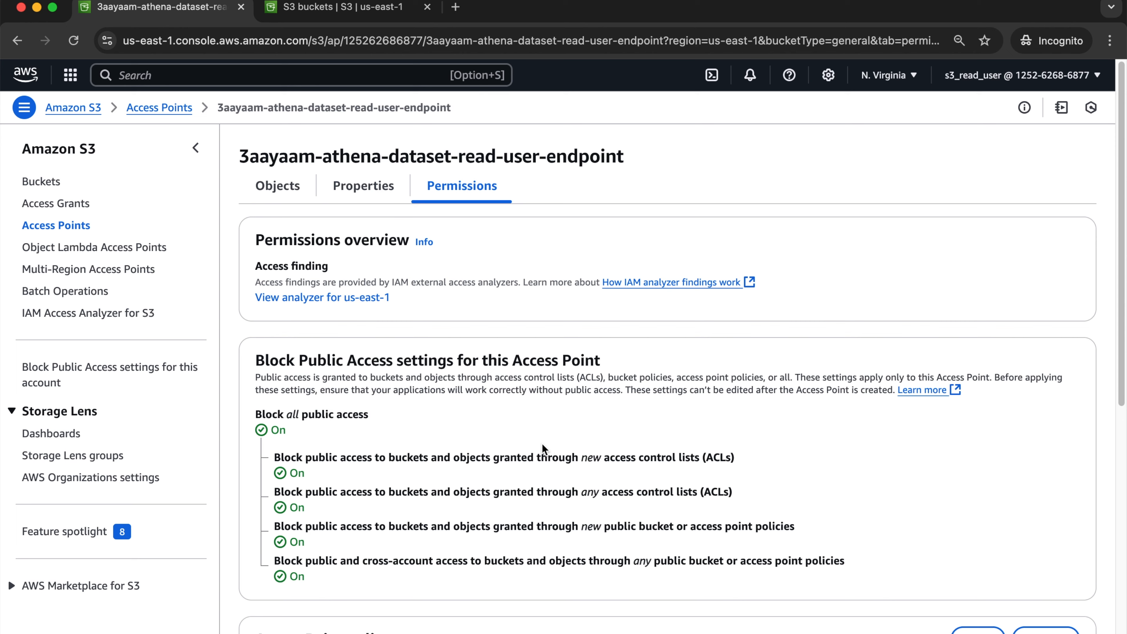
scroll(530, 429, down, 10)
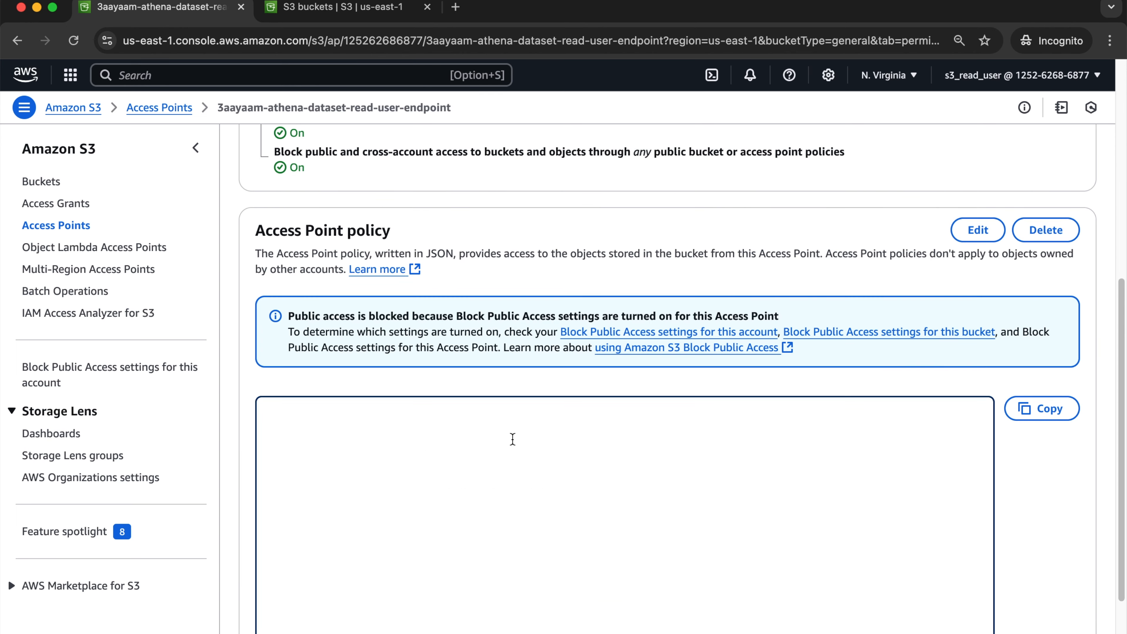
Check the Block Public Access settings and the Access Point policy content of the read-user access point in the s3_read_user session.
scroll(513, 439, up, 5)
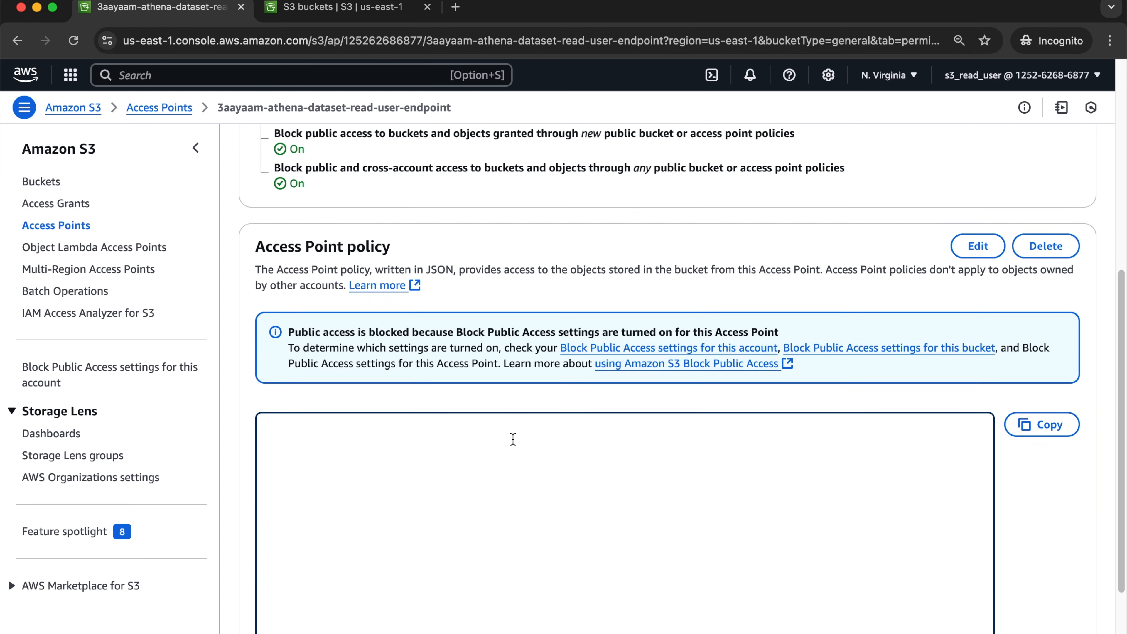
scroll(513, 439, down, 5)
scroll(513, 437, up, 10)
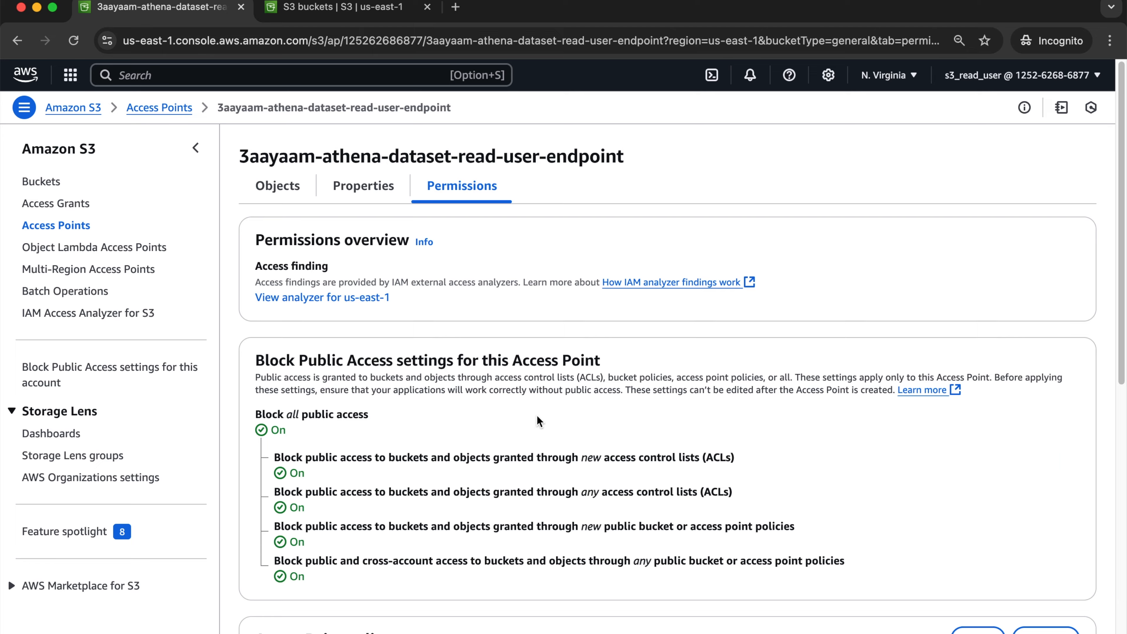
scroll(536, 416, down, 10)
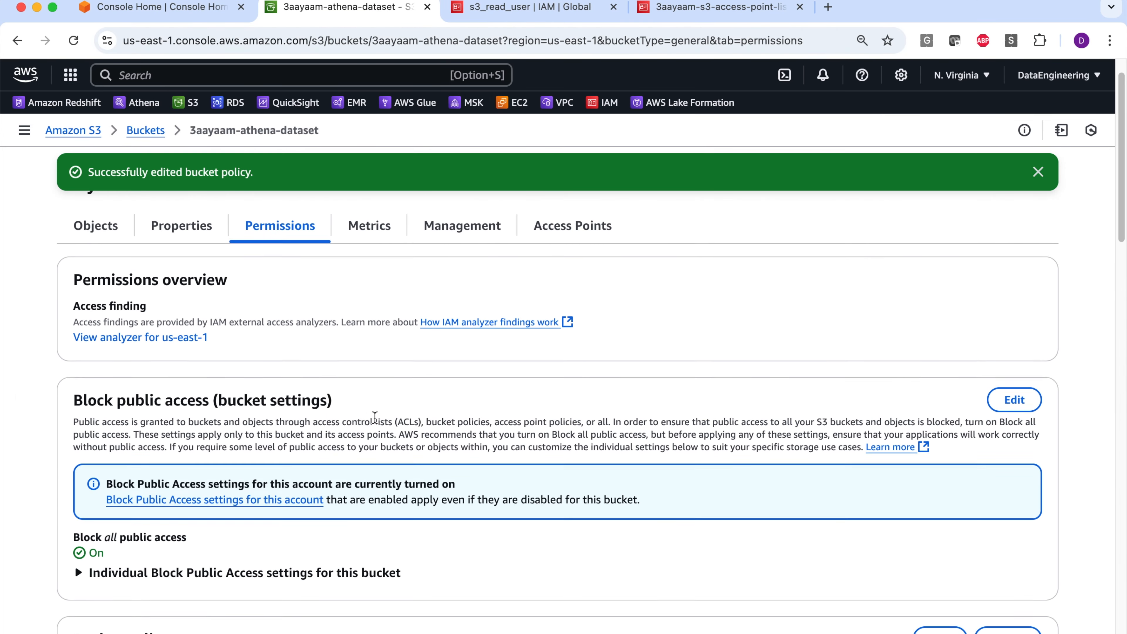
In the administrator session, open the permissions of 3aayaam-athena-dataset-read-user-endpoint and find its Access Point policy.
scroll(337, 355, up, 1)
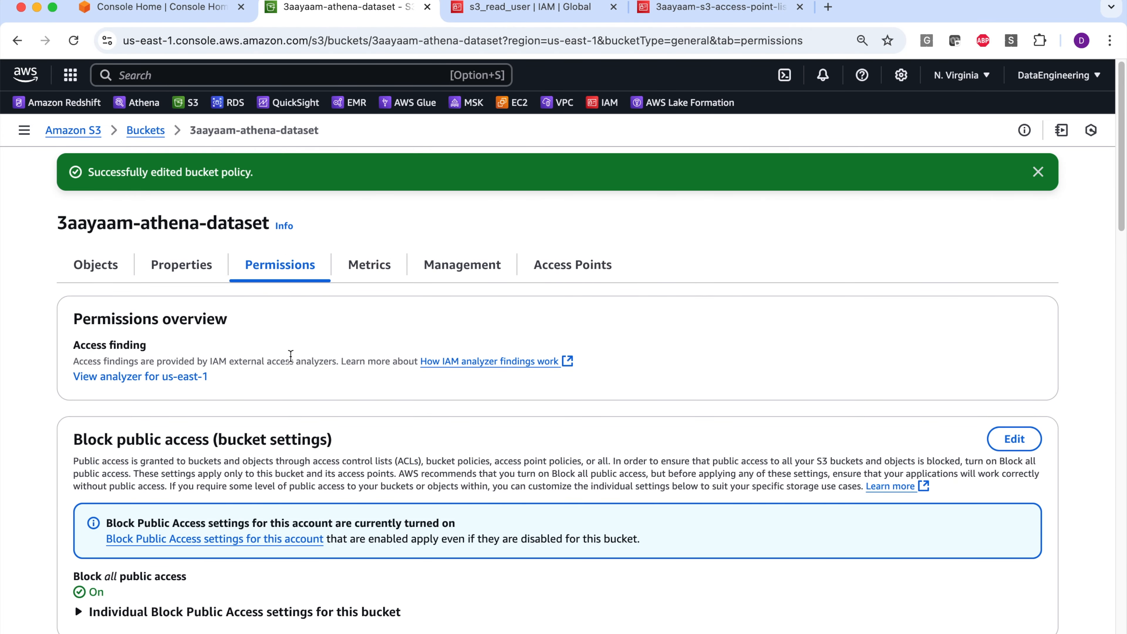
click(24, 130)
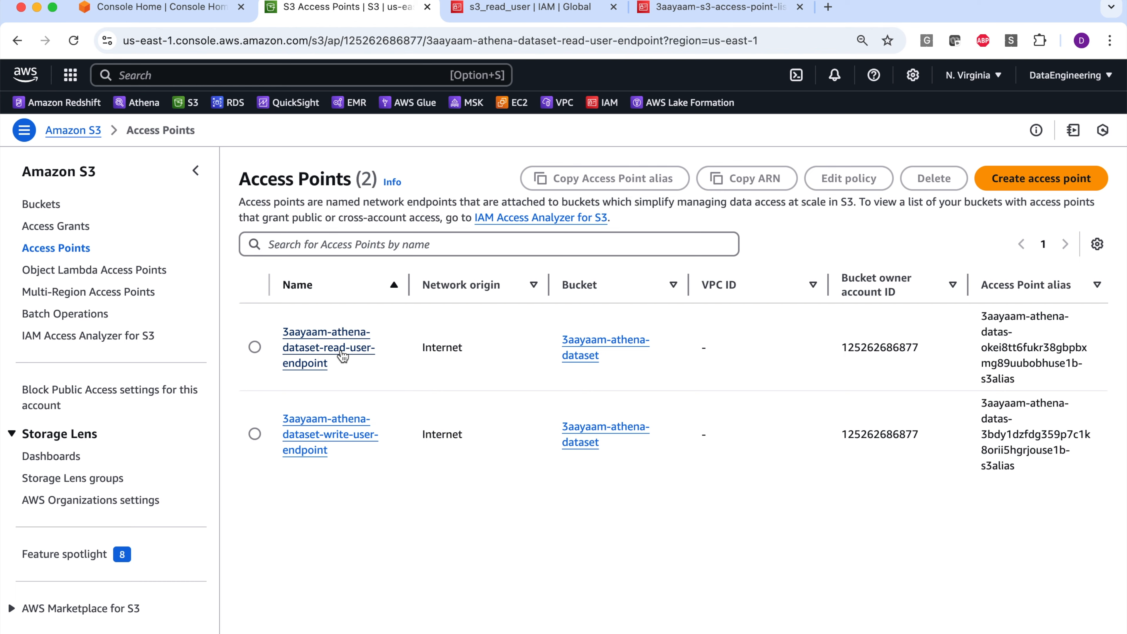
click(342, 351)
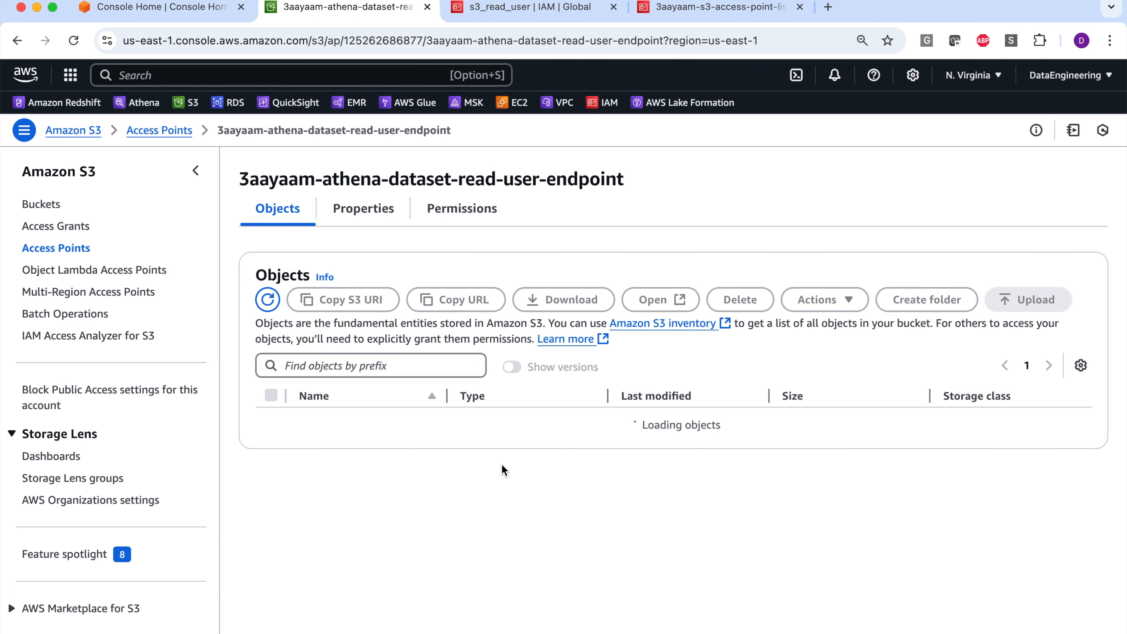
drag(447, 395, 569, 395)
click(448, 213)
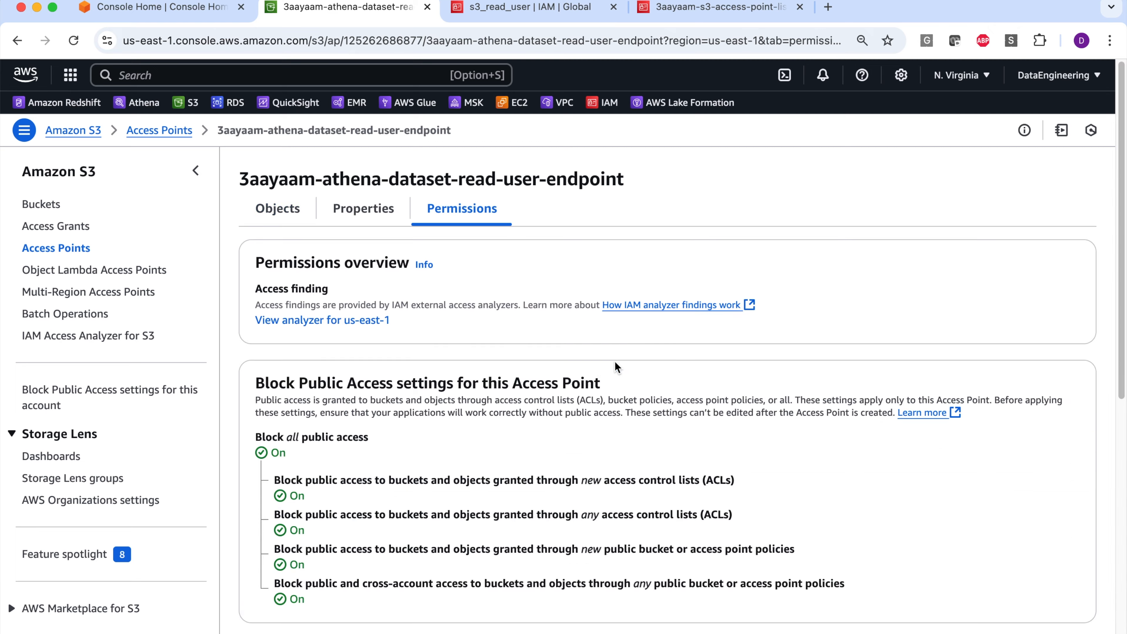
scroll(621, 373, down, 2)
scroll(622, 372, up, 3)
scroll(762, 338, down, 6)
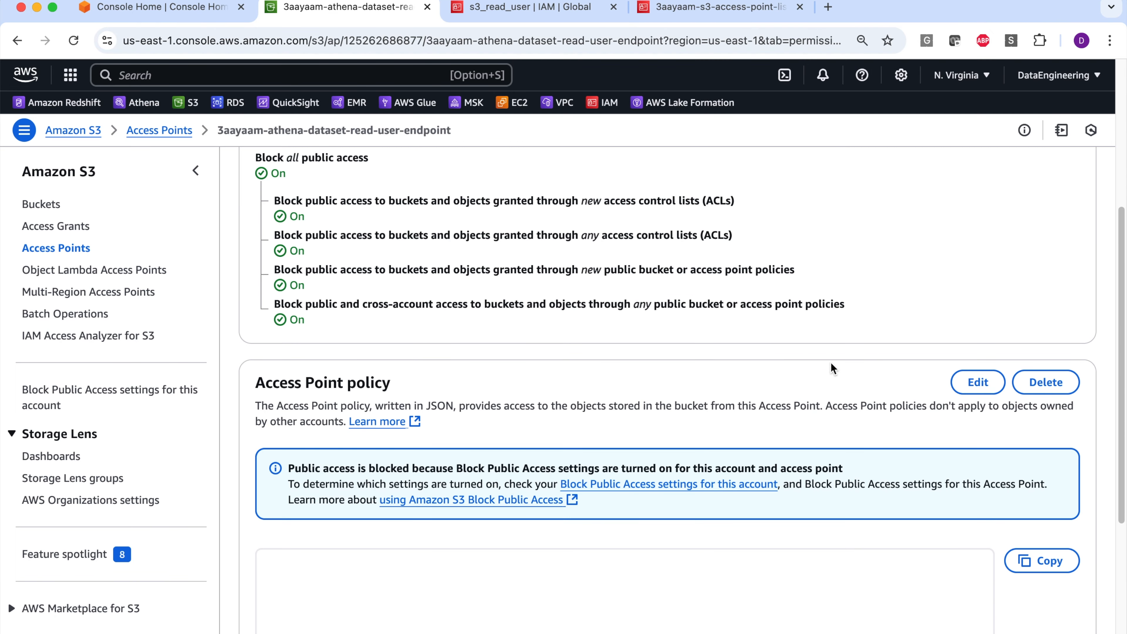
Draft the read-user access point policy with the s3_read_user ARN as principal, allowing s3:ListBucket on the access point ARN, and check both ARNs.
scroll(842, 377, down, 6)
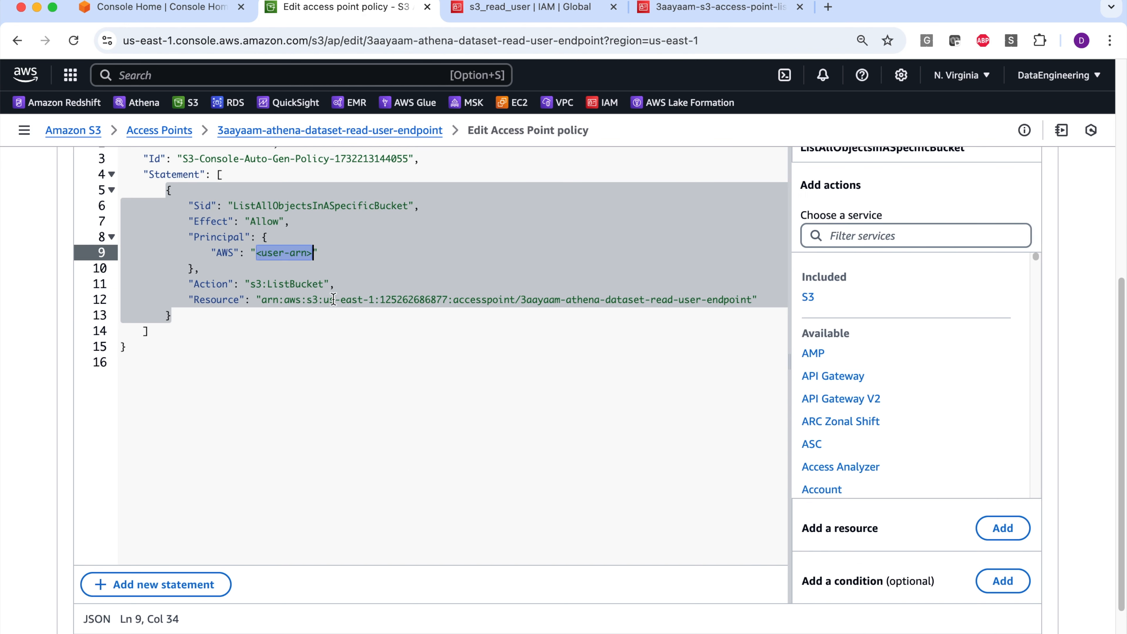
key(super+v)
click(362, 423)
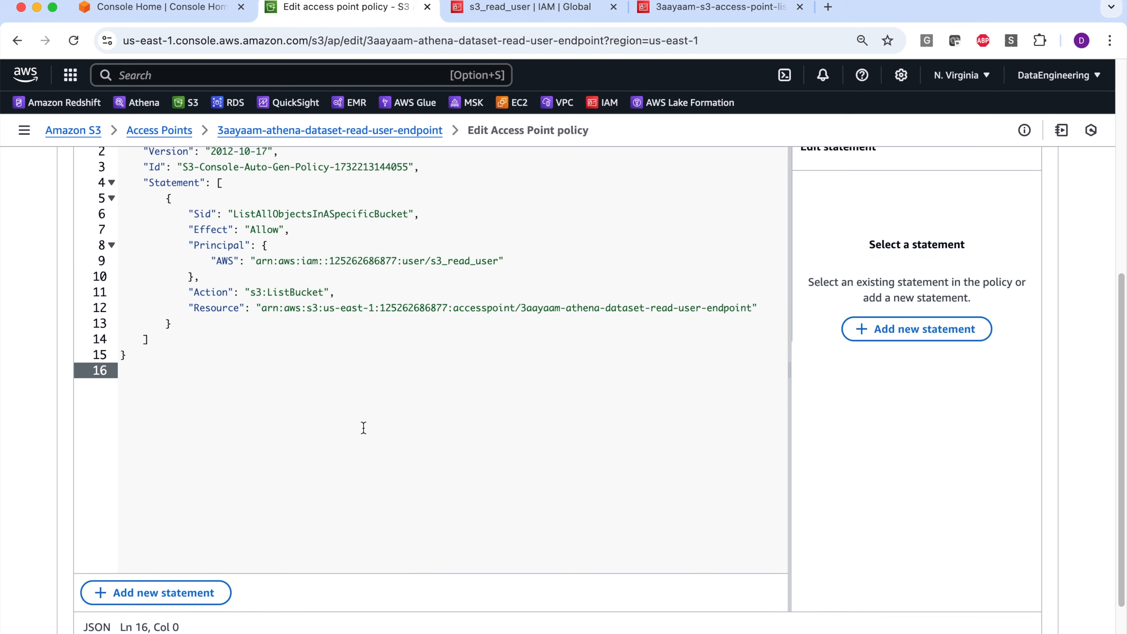
scroll(363, 428, up, 3)
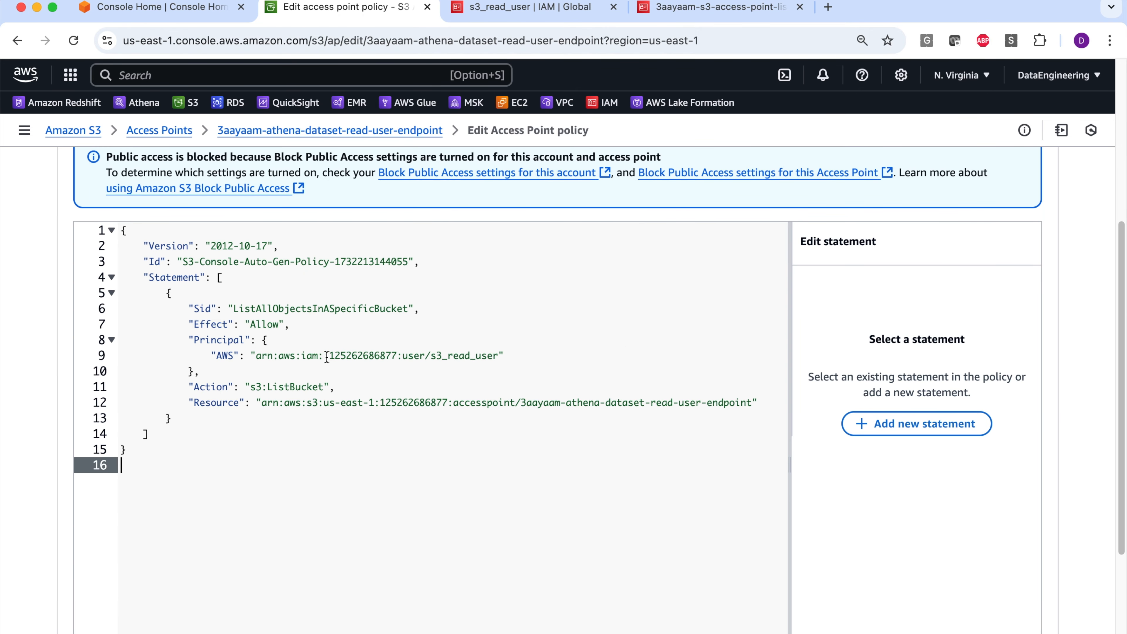
drag(256, 356, 493, 357)
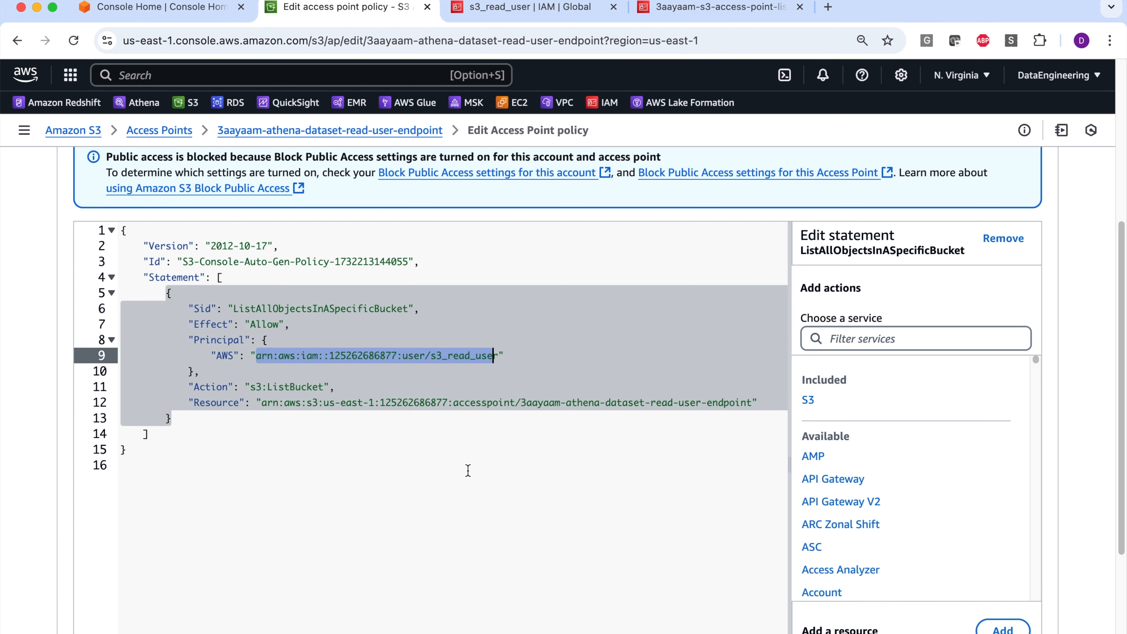
click(468, 471)
click(259, 392)
click(326, 449)
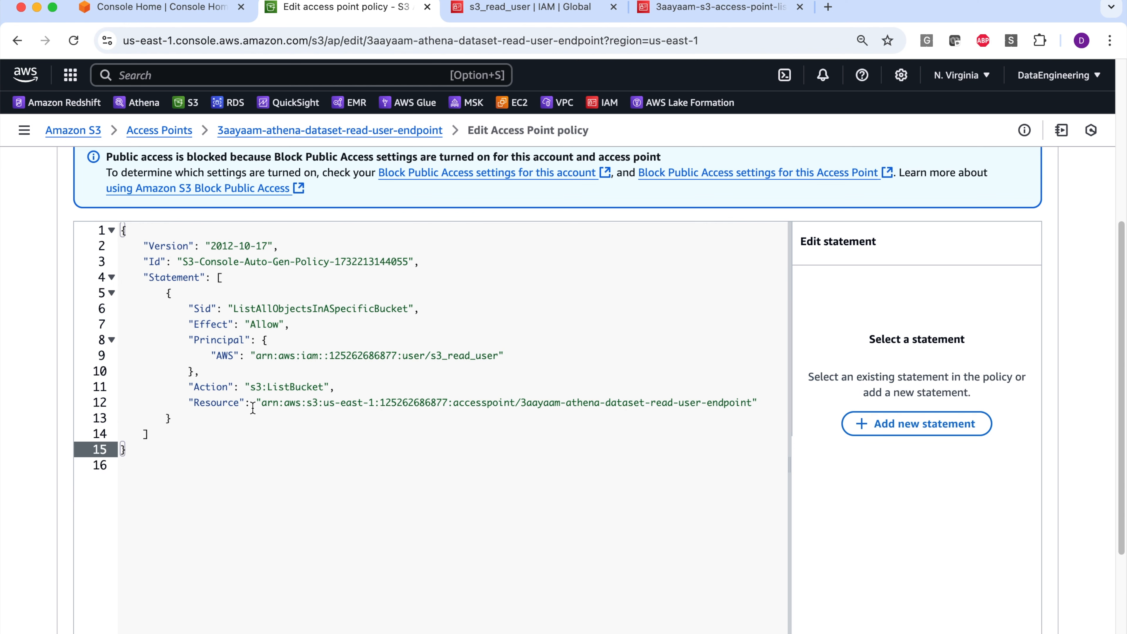
drag(260, 403, 748, 402)
click(656, 479)
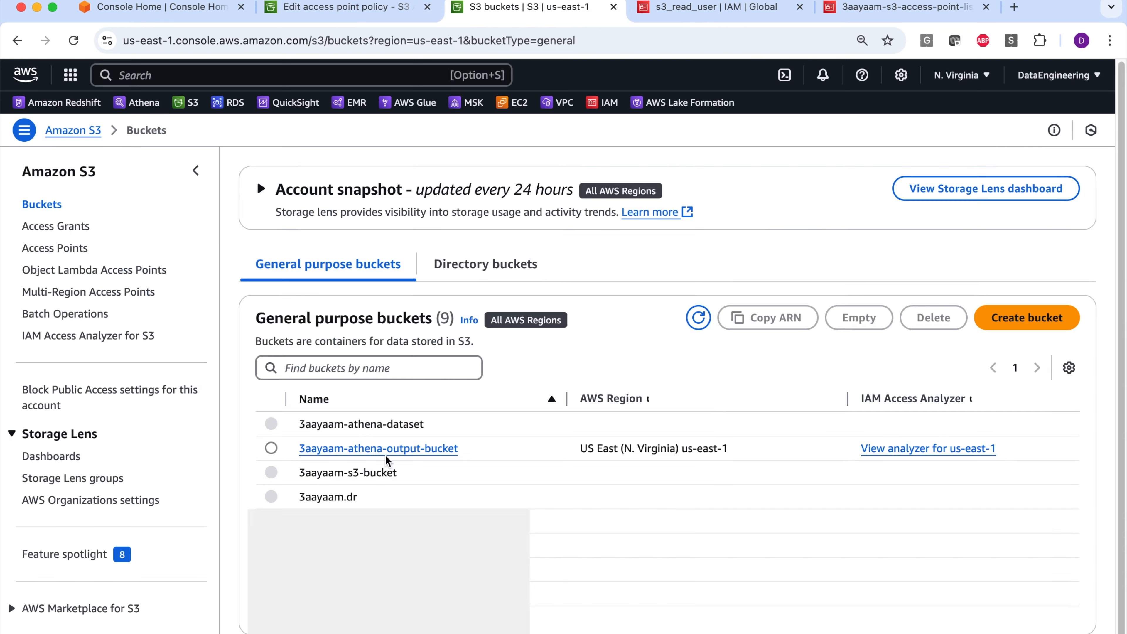
In a separate tab, open the permissions of 3aayaam-athena-dataset and examine its bucket policy's principal, action and resource.
click(364, 425)
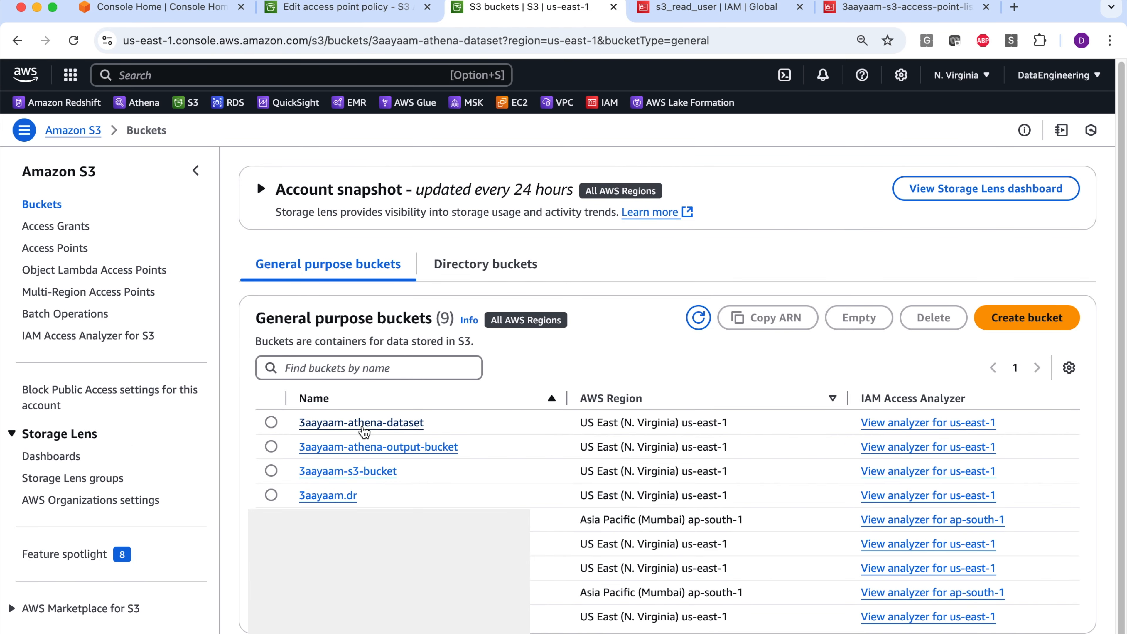
click(467, 236)
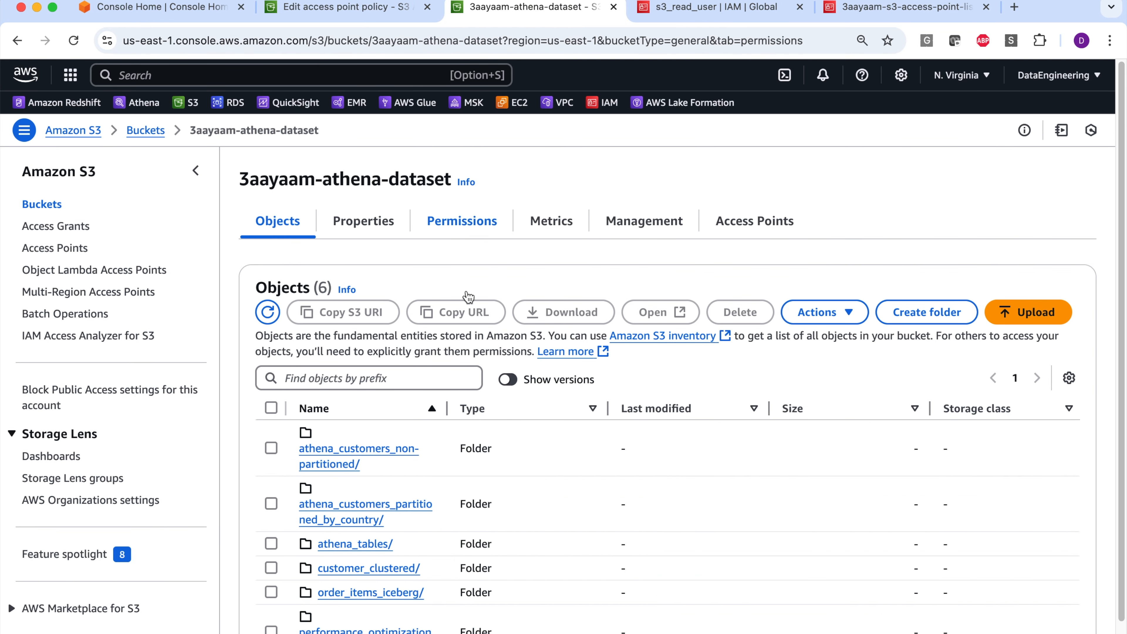
scroll(483, 420, down, 9)
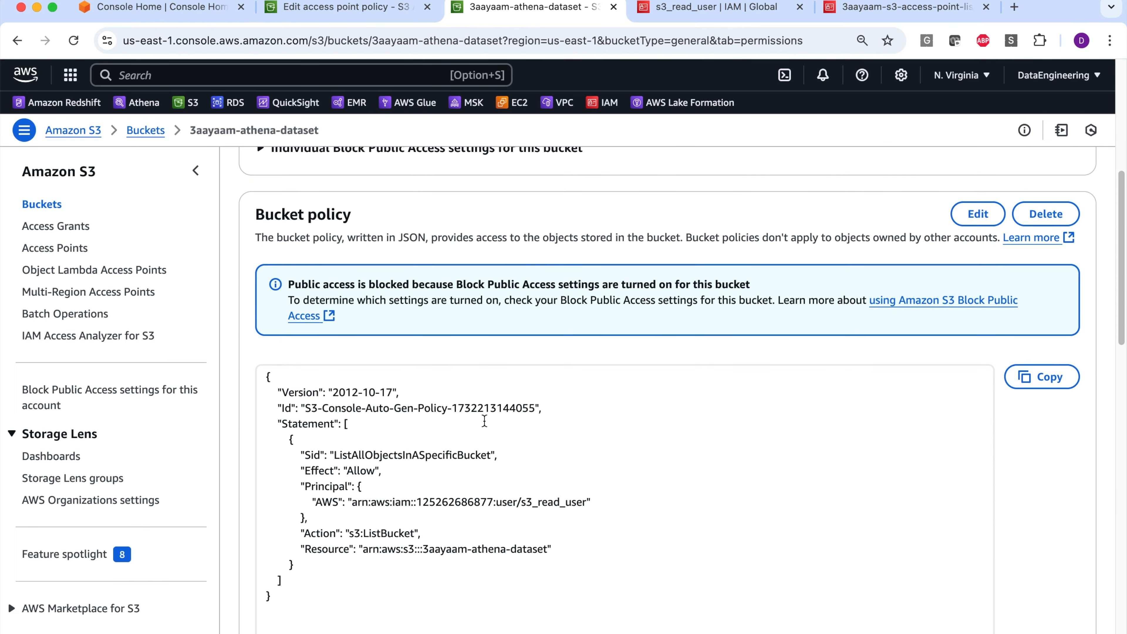
scroll(484, 420, down, 5)
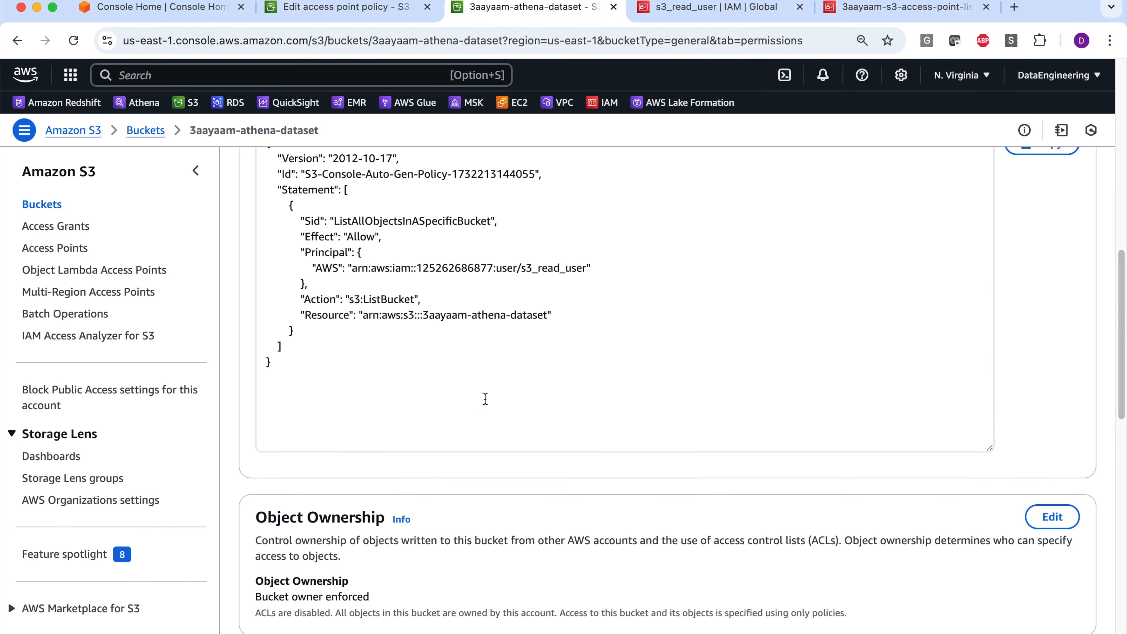
drag(342, 316, 290, 313)
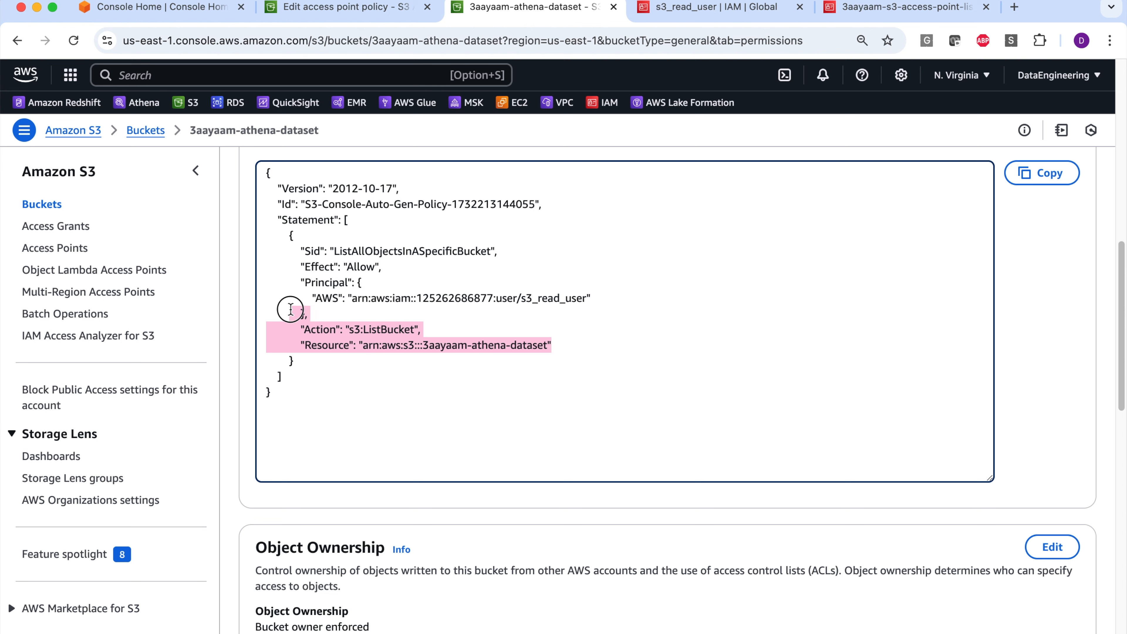
click(429, 404)
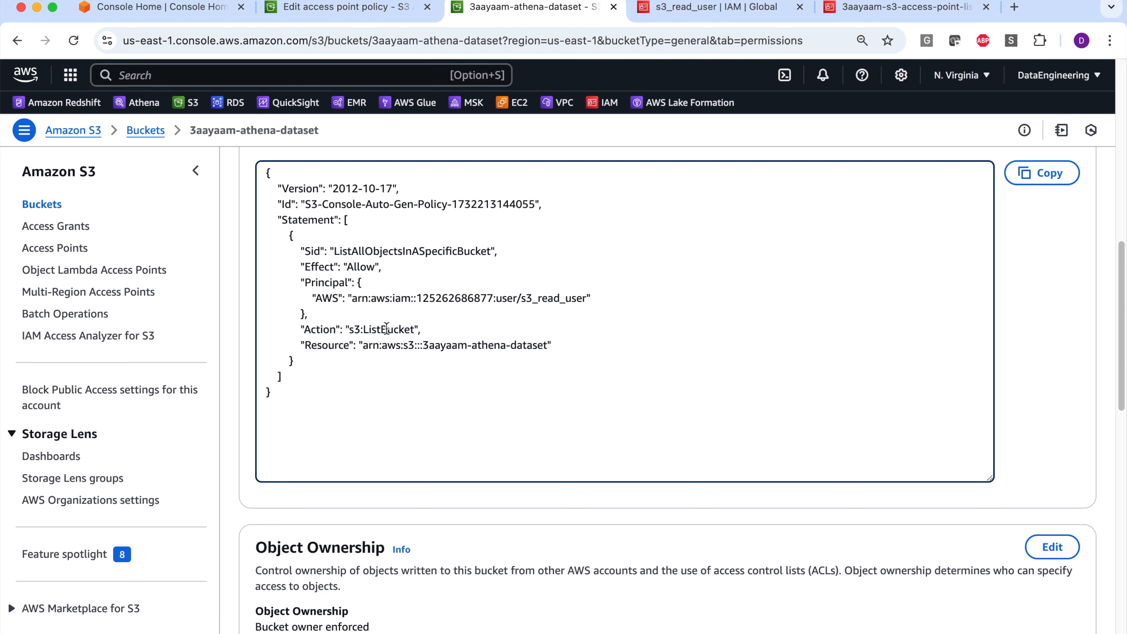
drag(306, 294, 615, 305)
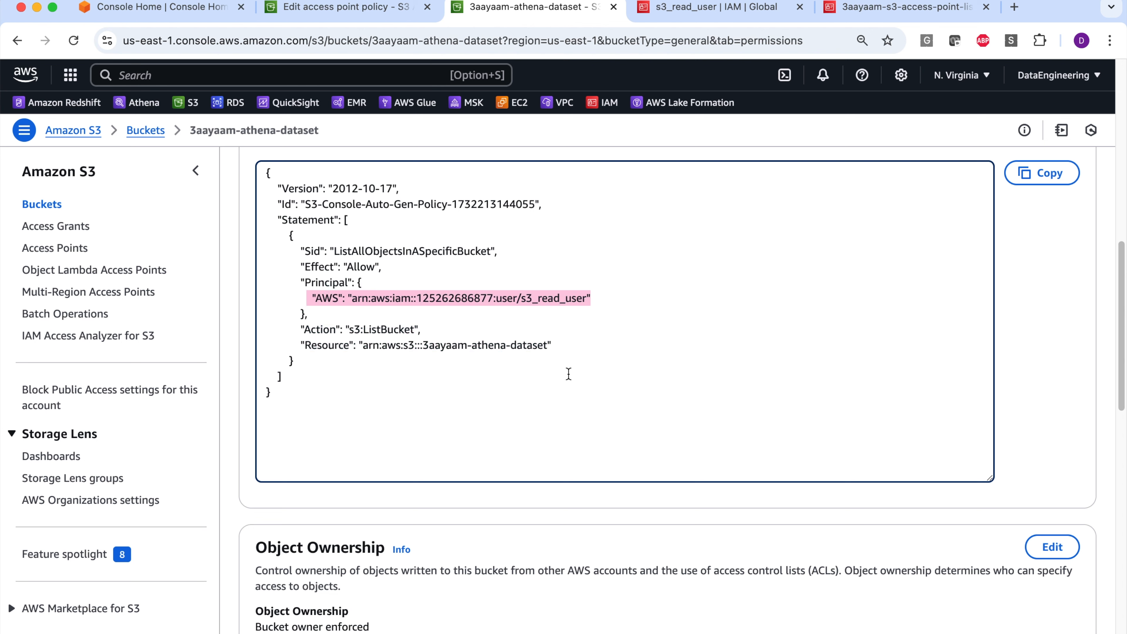
drag(298, 329, 456, 326)
click(450, 405)
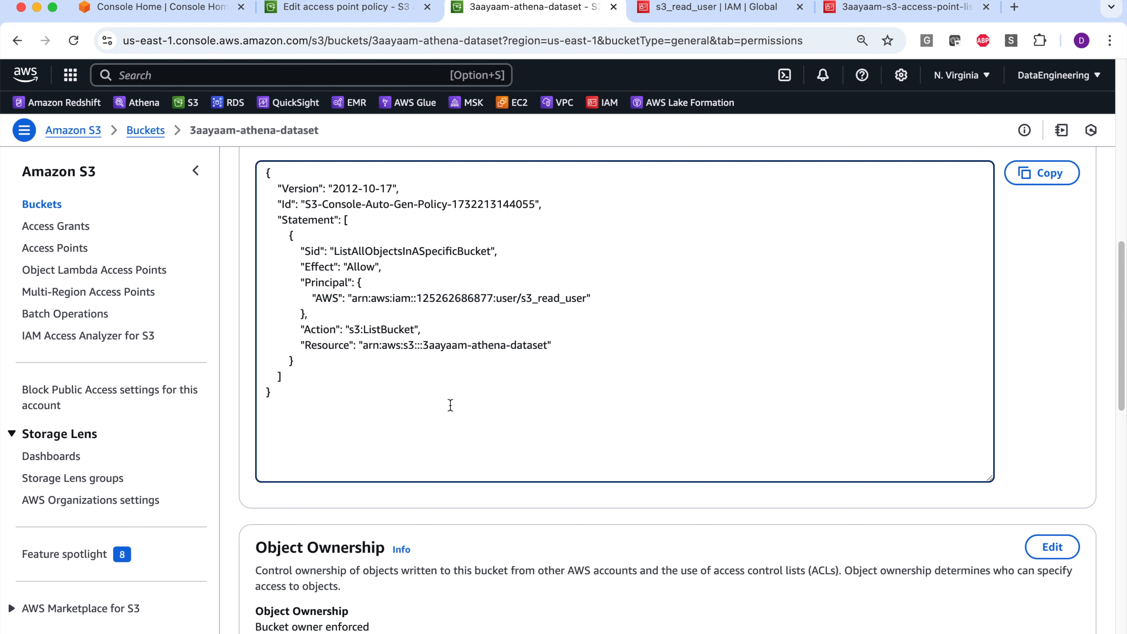
drag(289, 349, 571, 342)
click(551, 446)
Return to the read-user access point policy draft, recheck its principal and resource ARNs, and save the policy.
click(373, 18)
drag(261, 402, 341, 402)
click(337, 400)
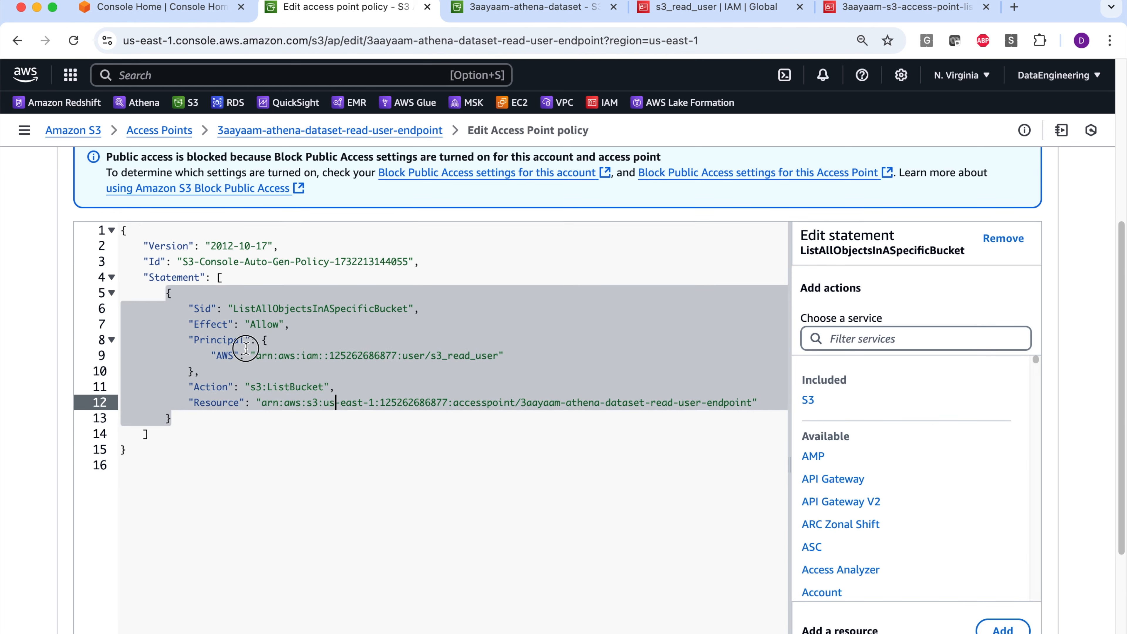
drag(246, 356, 446, 358)
click(294, 425)
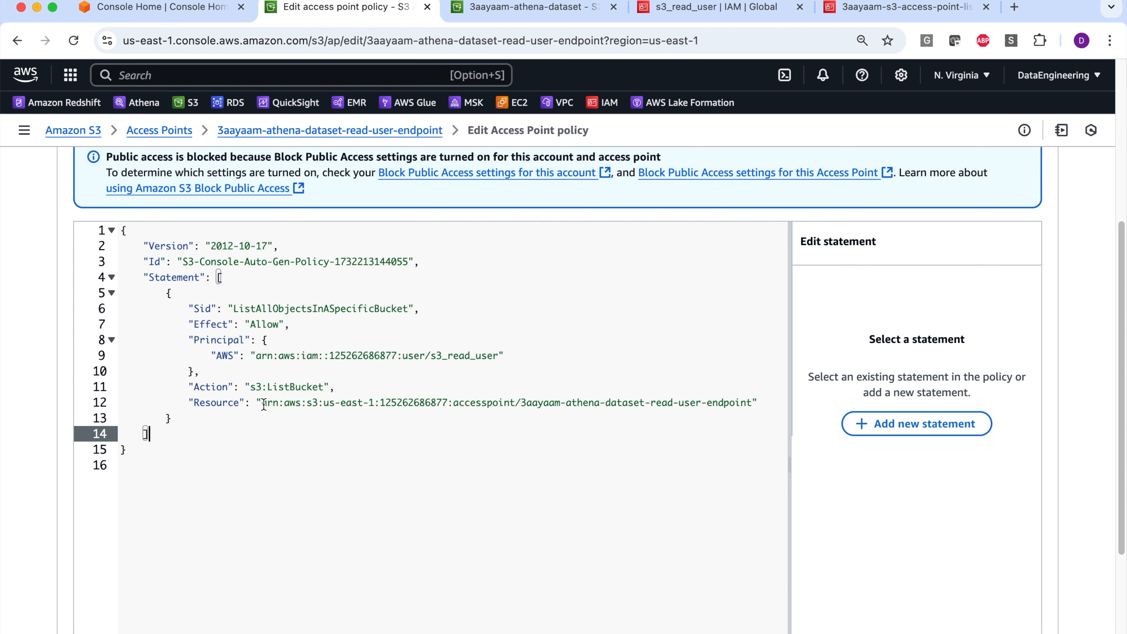
drag(263, 404, 736, 402)
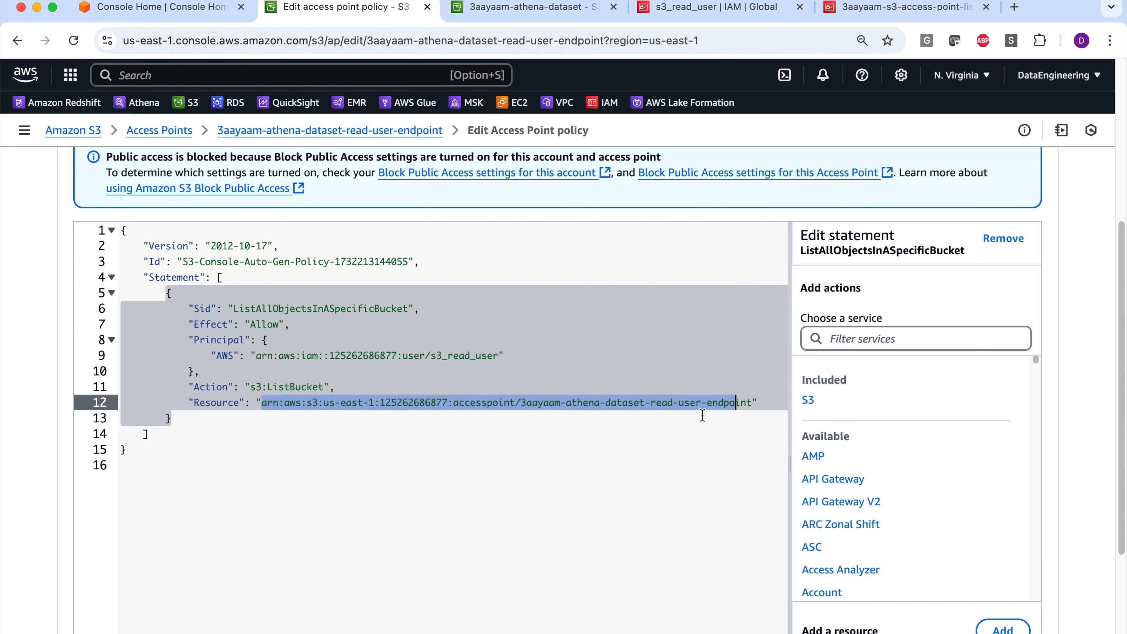
scroll(708, 418, down, 1)
scroll(715, 418, down, 5)
click(1022, 606)
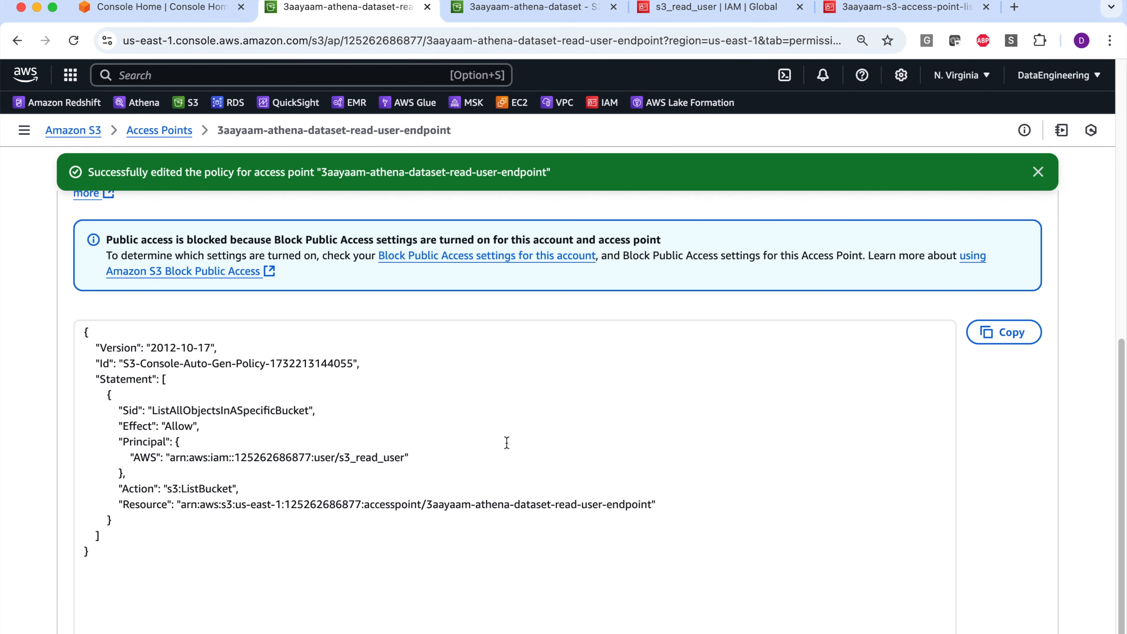
scroll(507, 443, down, 2)
scroll(905, 363, up, 10)
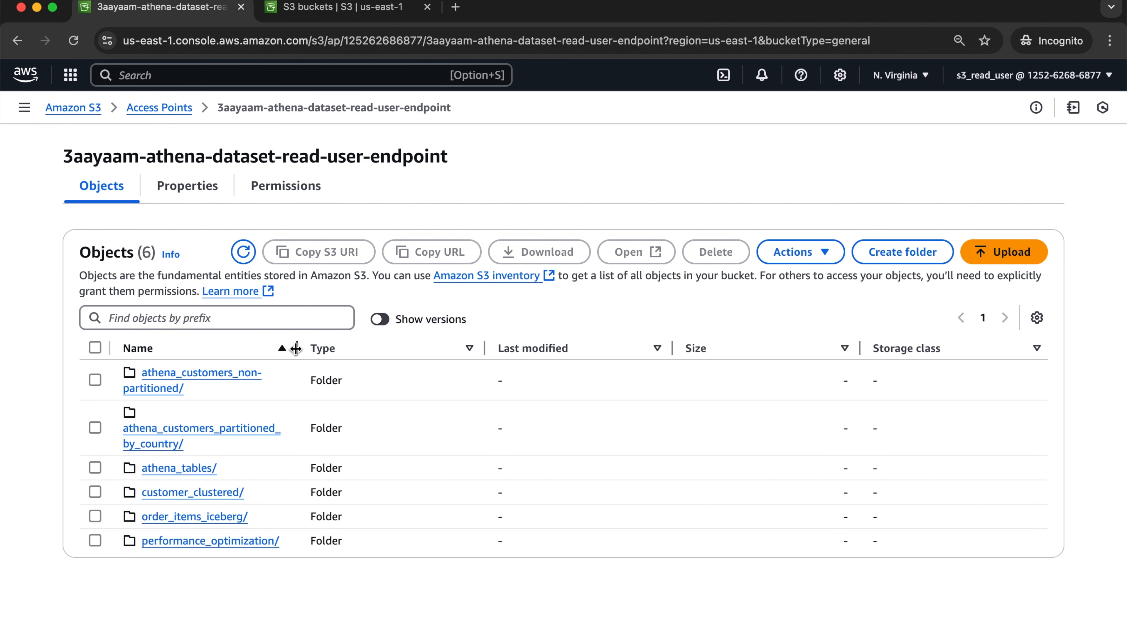
In the s3_read_user session, widen the Name column of the read-user access point's object list and open athena_tables/customers/.
drag(297, 348, 428, 348)
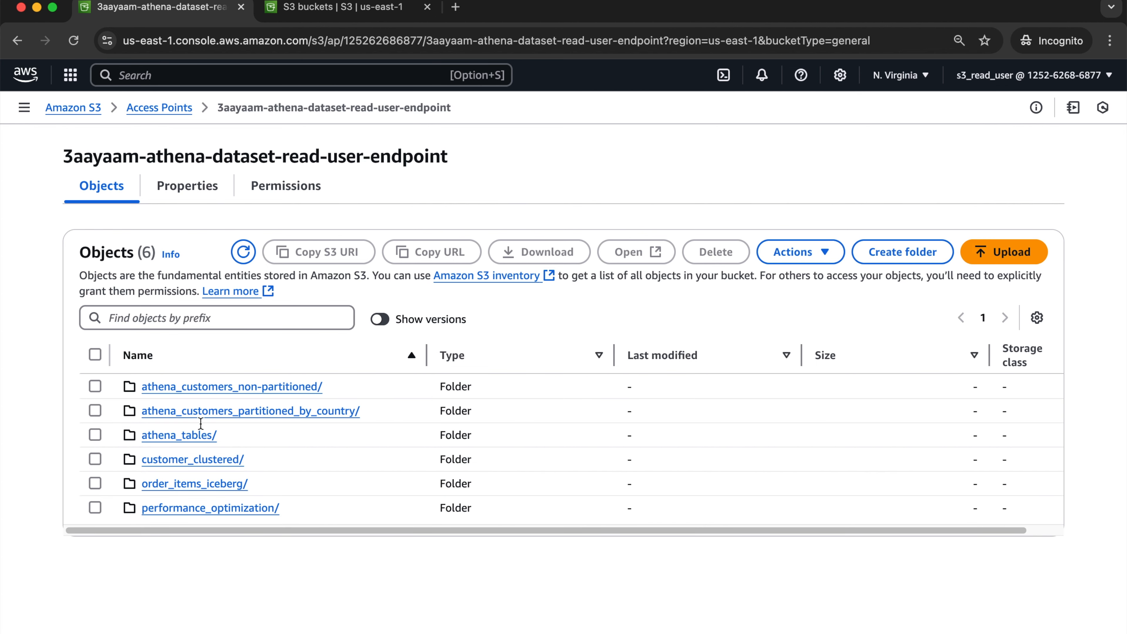
click(182, 435)
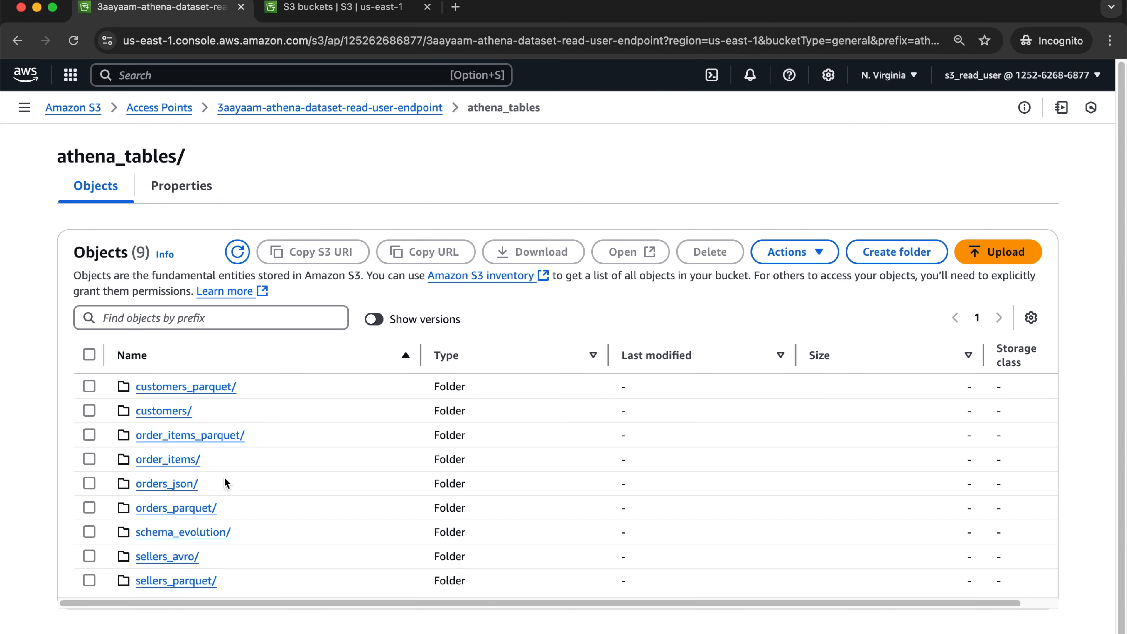
click(159, 409)
Try to delete customer_1.csv through the read-user access point, confirming with "delete", and review the deletion status.
click(95, 394)
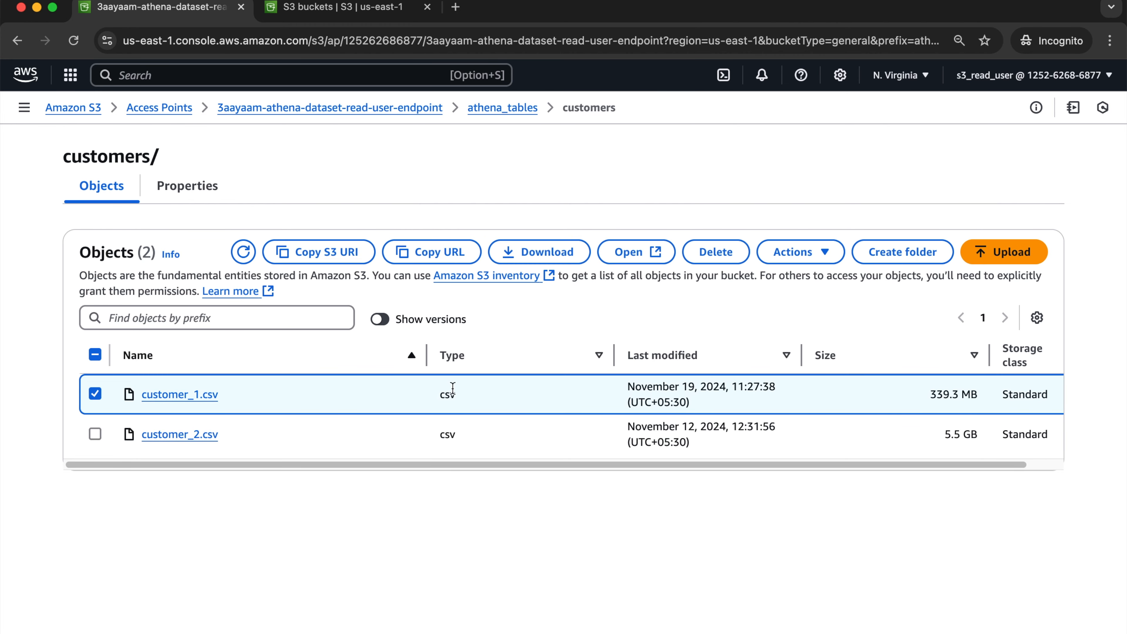
click(713, 252)
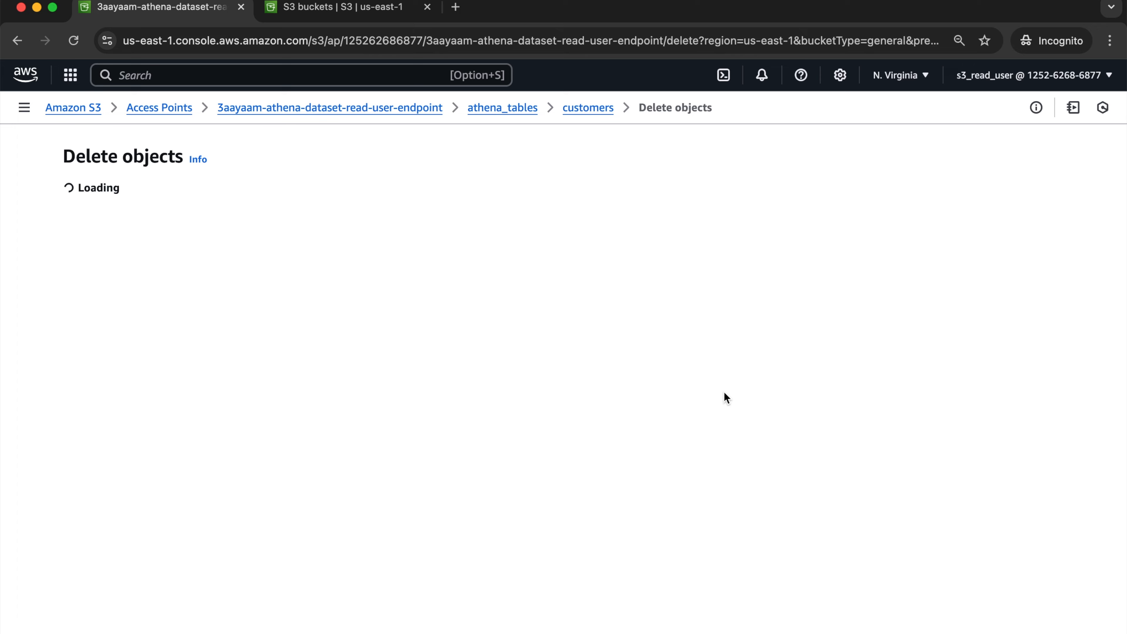
text(delete)
click(990, 626)
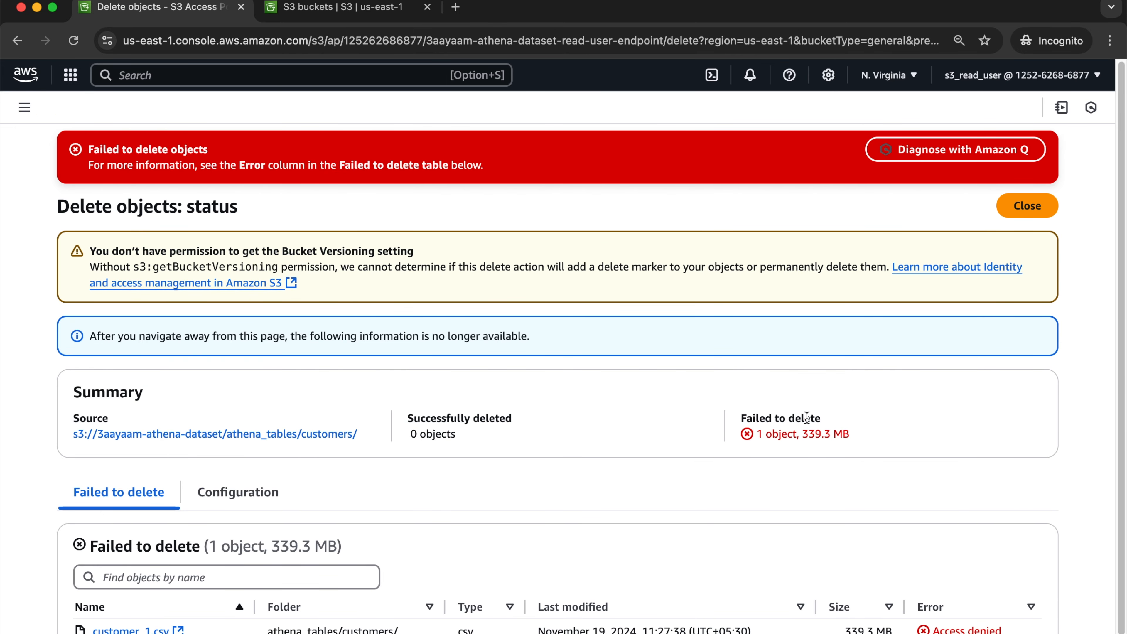
scroll(806, 417, down, 2)
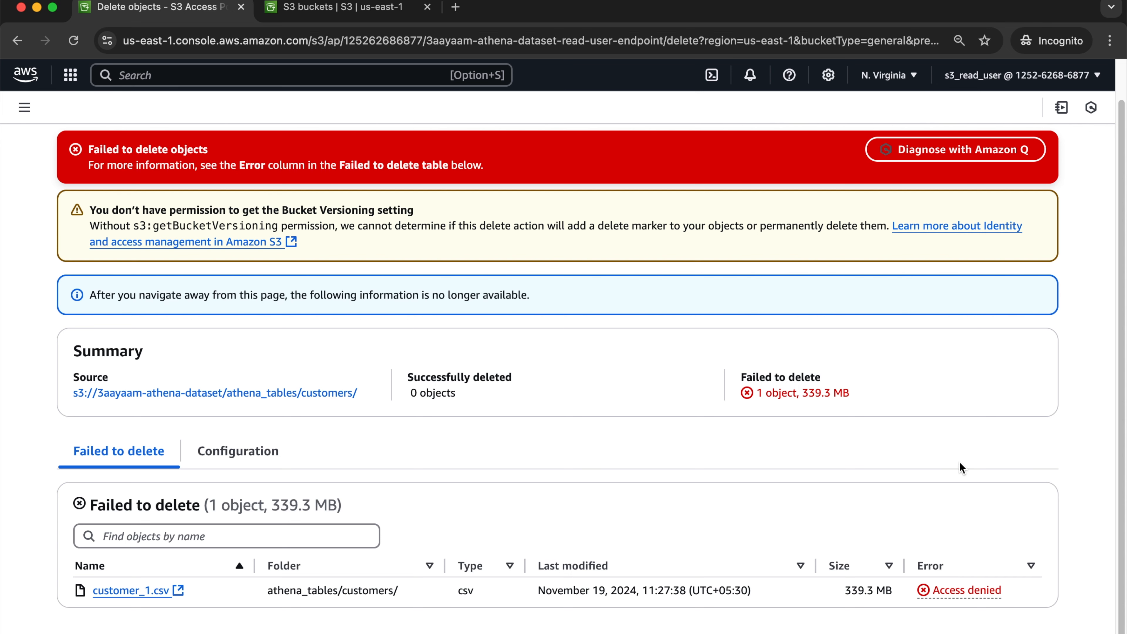
scroll(1031, 473, up, 2)
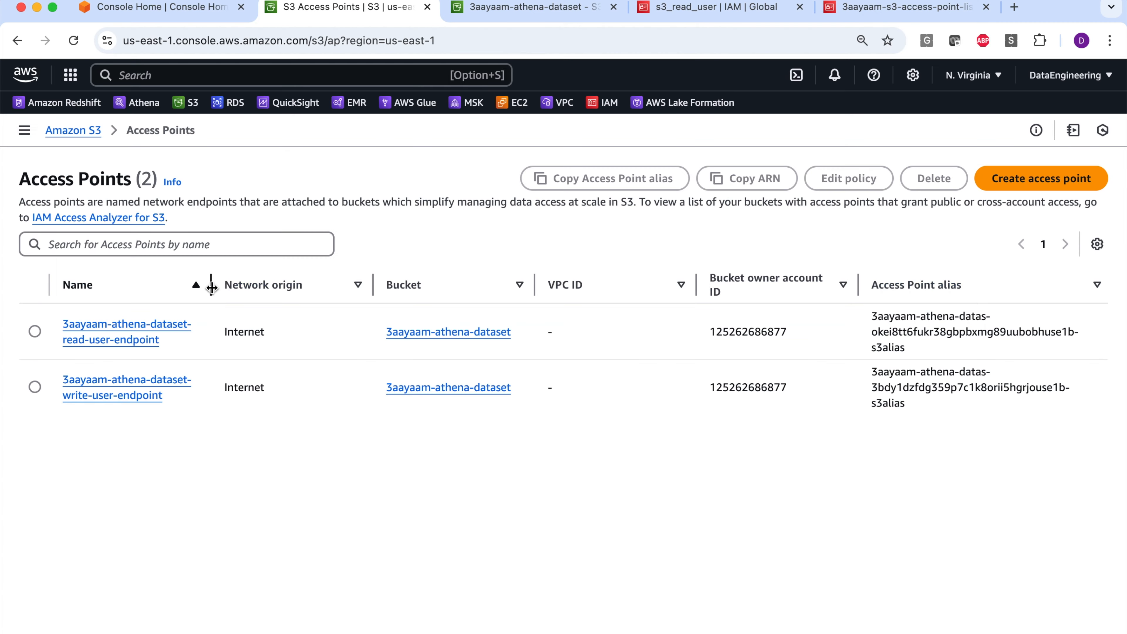
In the administrator session, view the list of access points with the Name column widened to show the full endpoint names.
drag(214, 289, 374, 290)
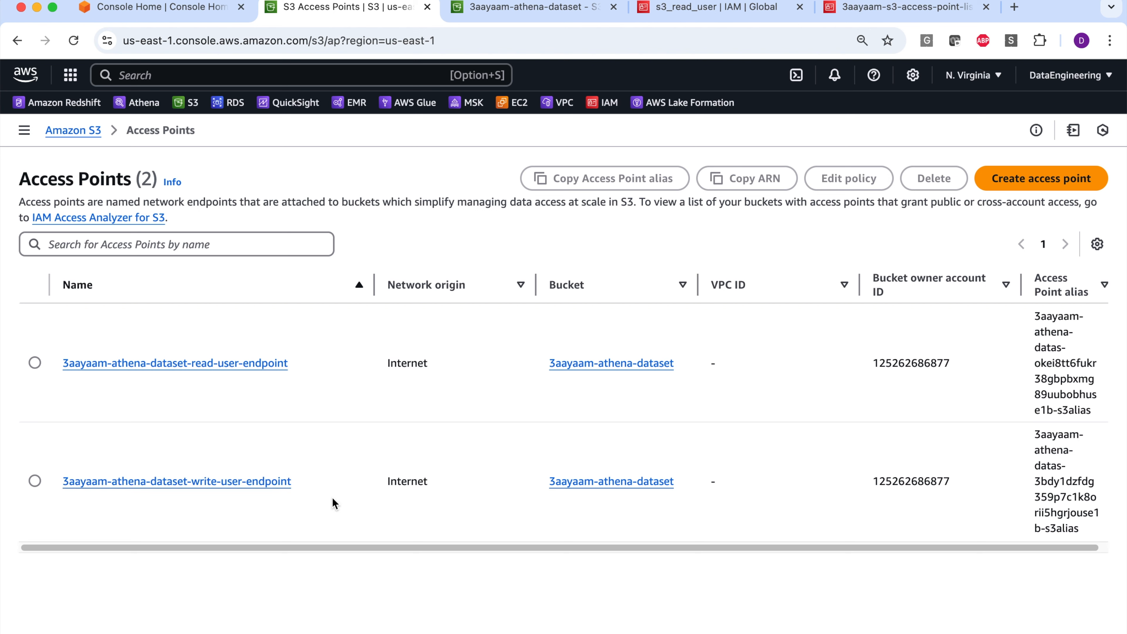
Delete the write-user access point attached to 3aayaam-athena-dataset and open the form for creating a replacement access point.
drag(671, 482, 552, 482)
click(535, 566)
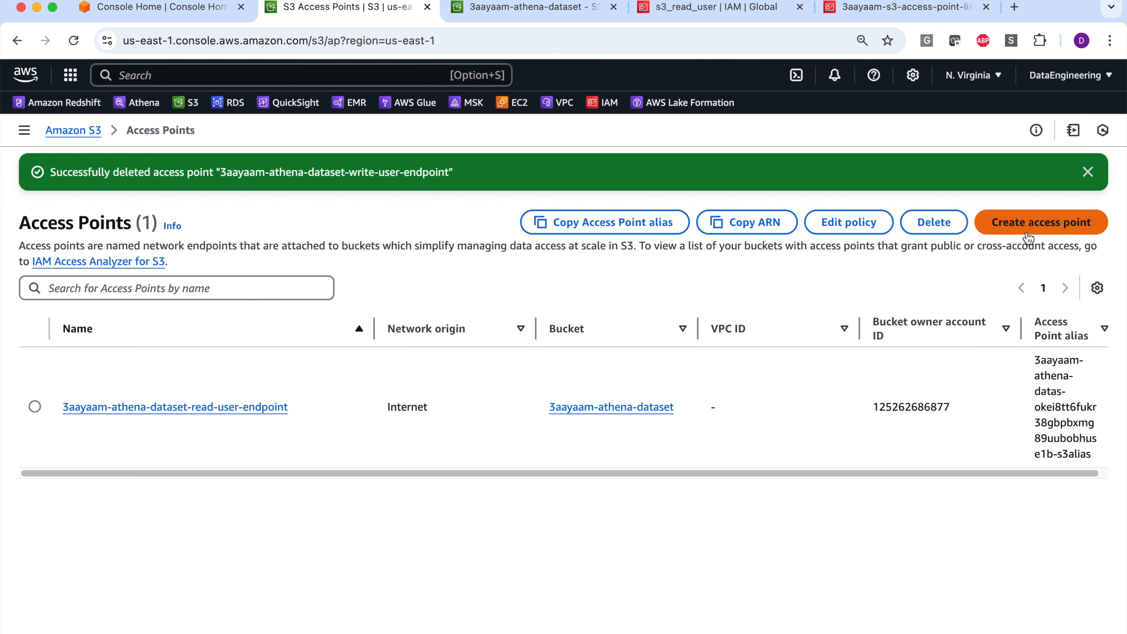
click(1034, 224)
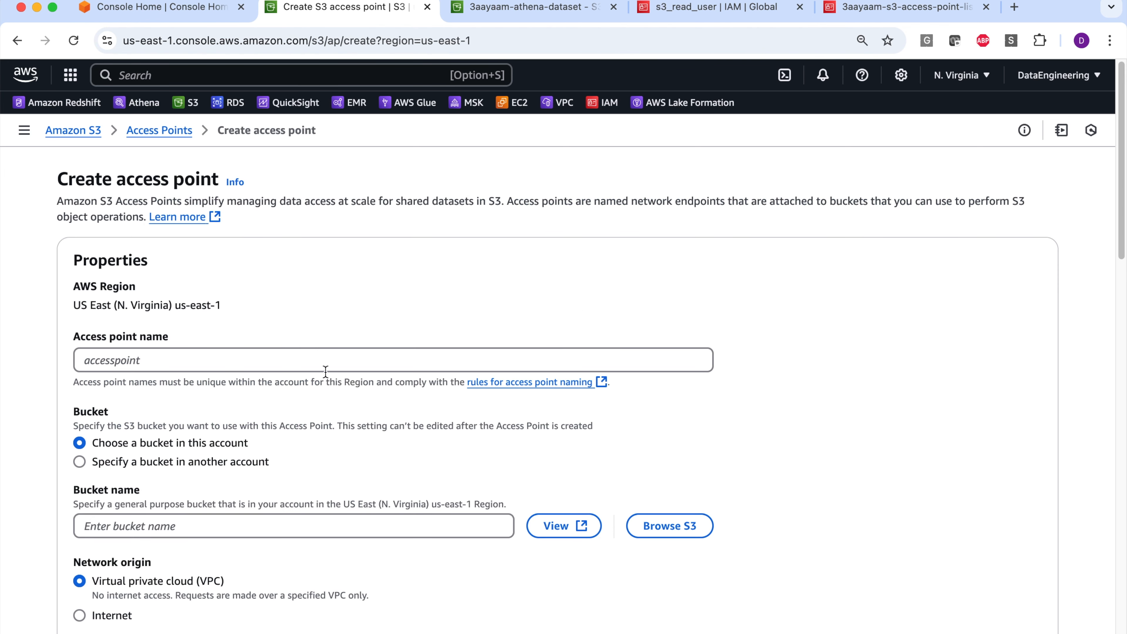
Name the access point 3aayaam-athena-dataset-write-user-endpoint, attach it to 3aayaam-s3-bucket, and set its network origin to Internet.
click(306, 359)
text(3aayaam-athena-dataset-write-user-endpoint)
scroll(455, 395, down, 5)
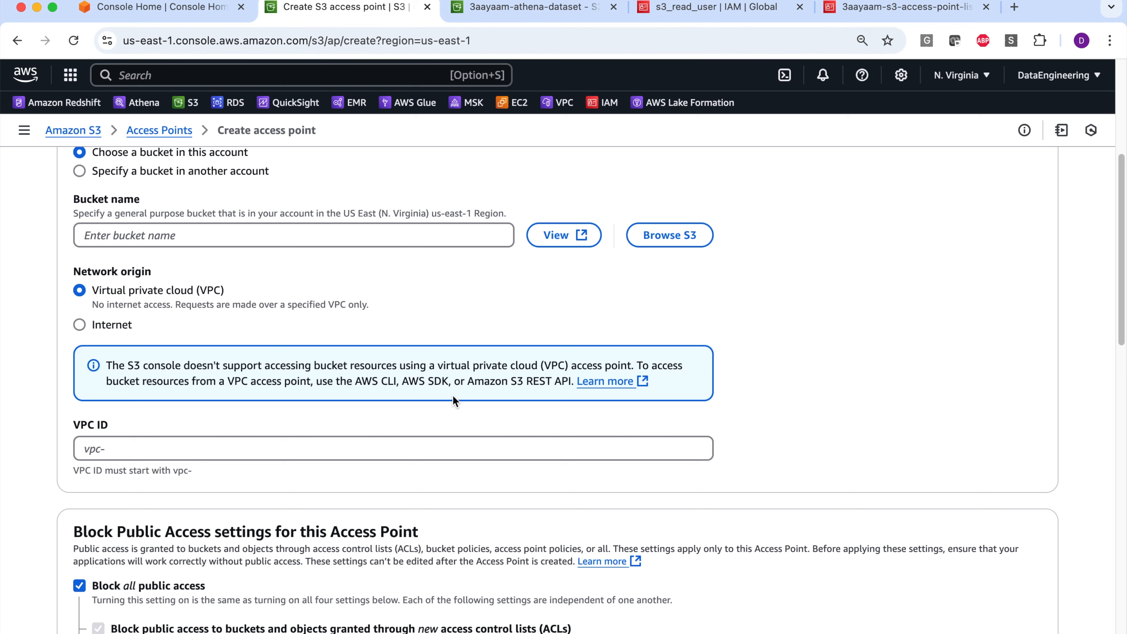
click(667, 275)
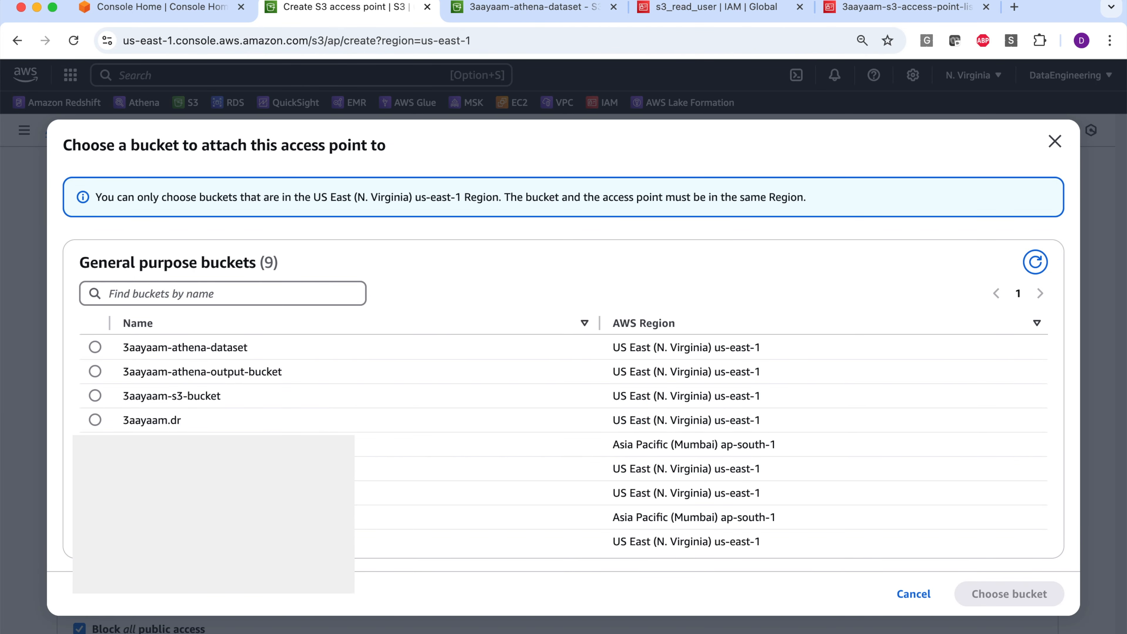
click(115, 398)
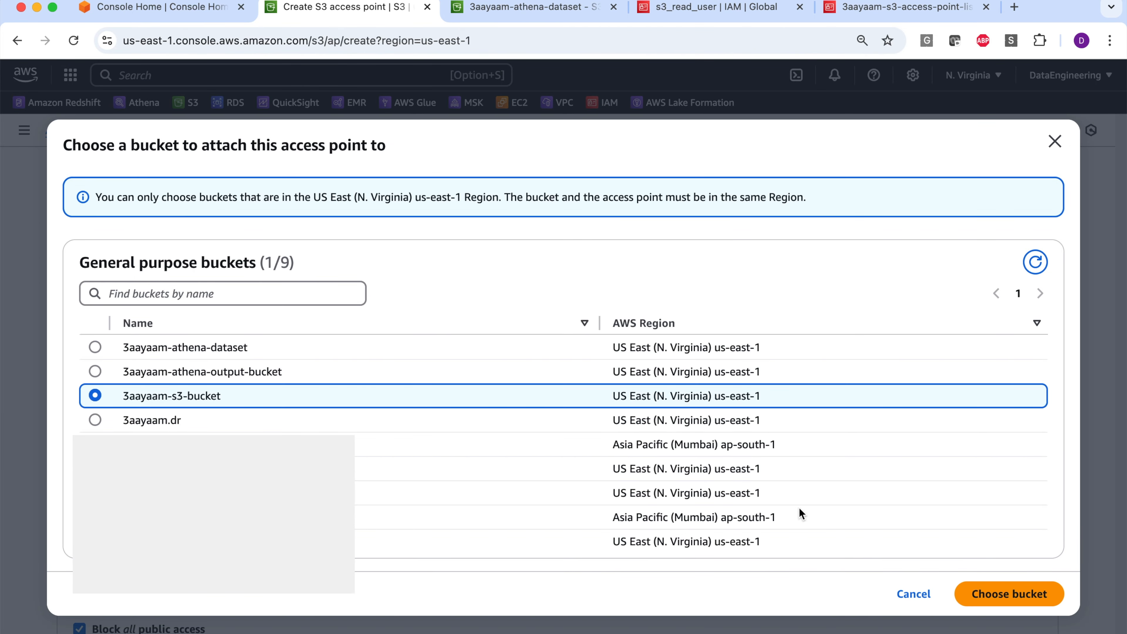
click(1009, 593)
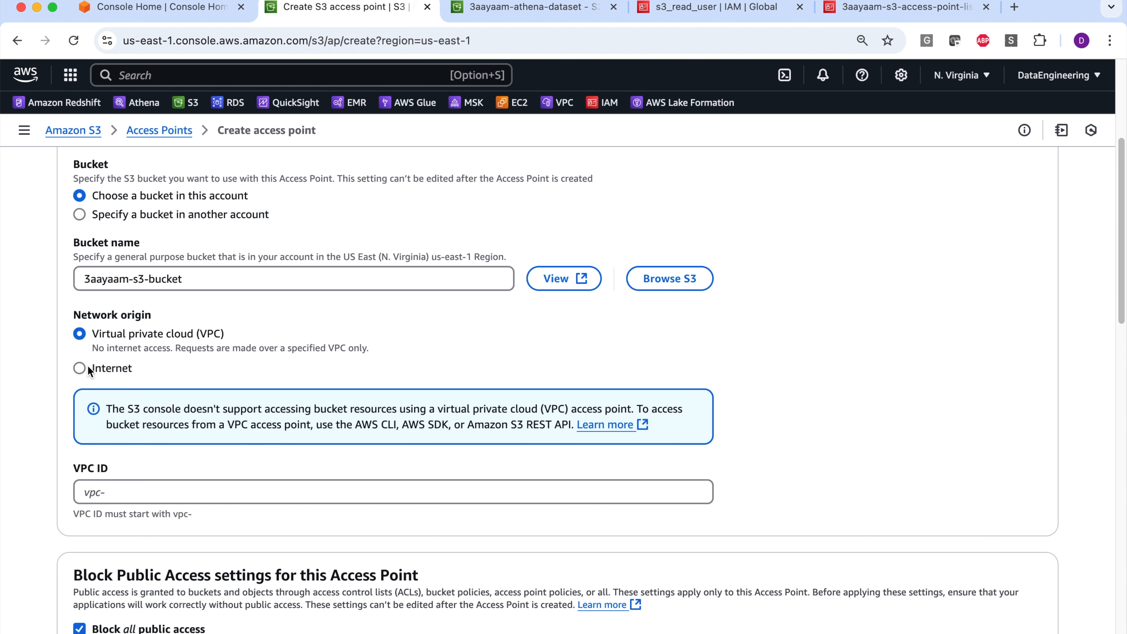
click(80, 372)
Paste an access point policy allowing s3_write_user the s3:ListBucket action on 3aayaam-athena-dataset-write-user-endpoint.
scroll(219, 384, down, 1)
scroll(257, 385, down, 15)
click(314, 419)
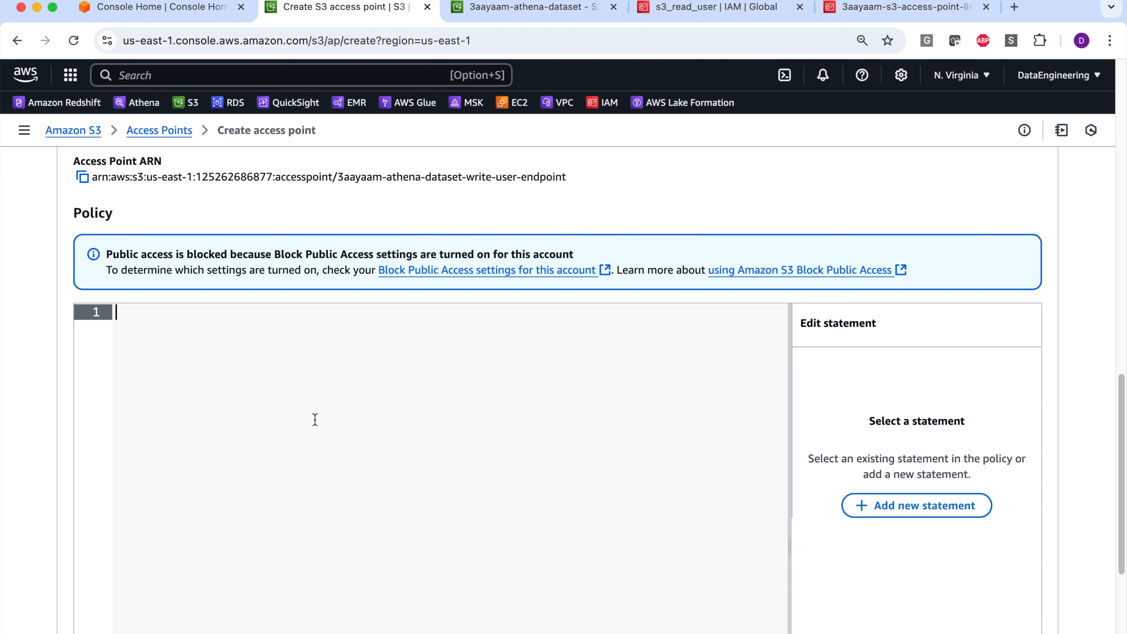
key(super+v)
click(513, 546)
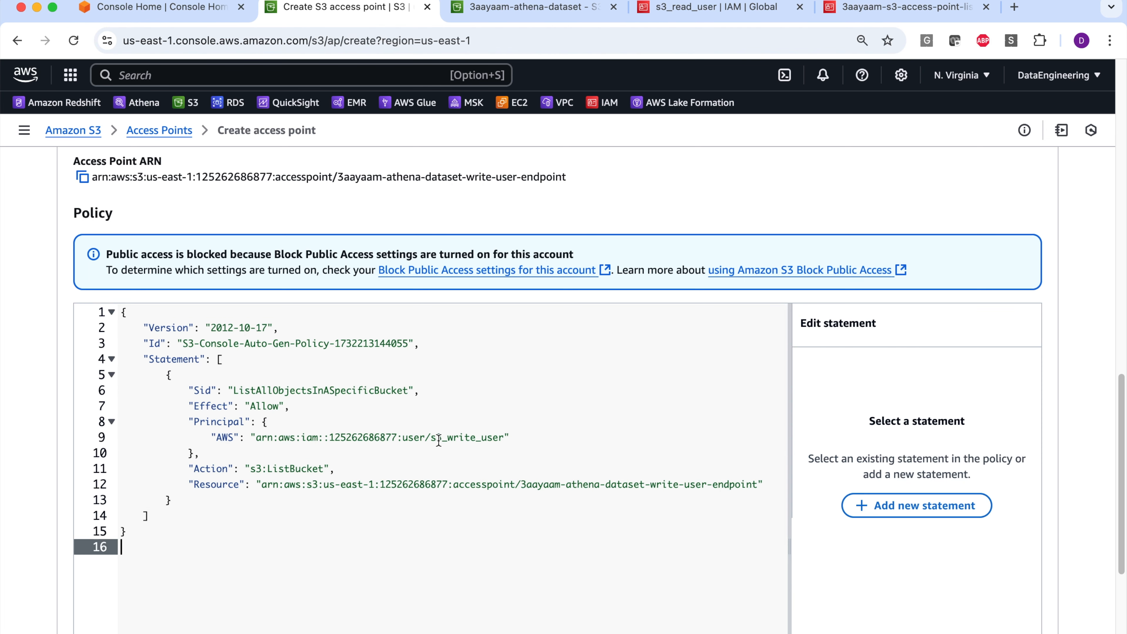
Check the policy's s3_write_user principal, s3:ListBucket action and access point resource ARN, and create the access point.
drag(431, 438, 499, 439)
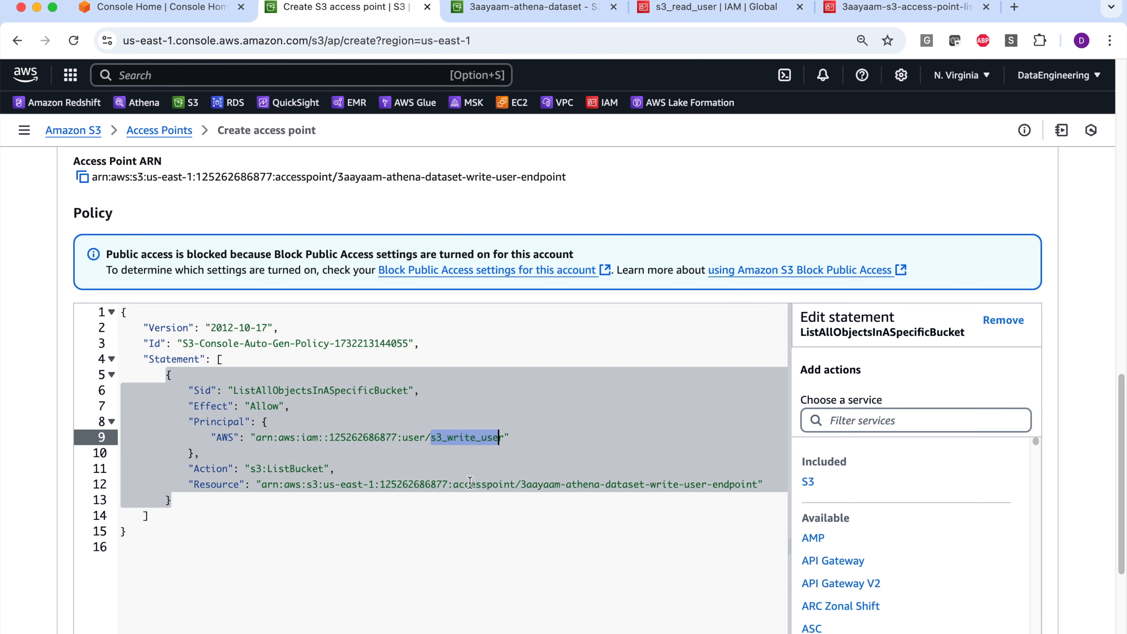
click(264, 515)
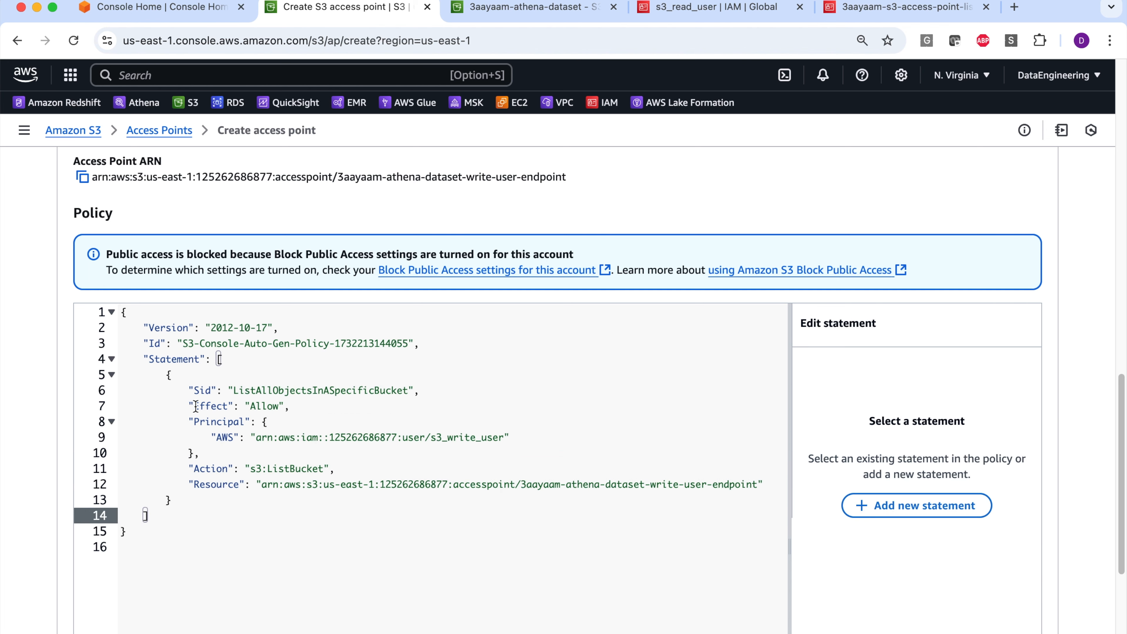
drag(246, 470, 324, 469)
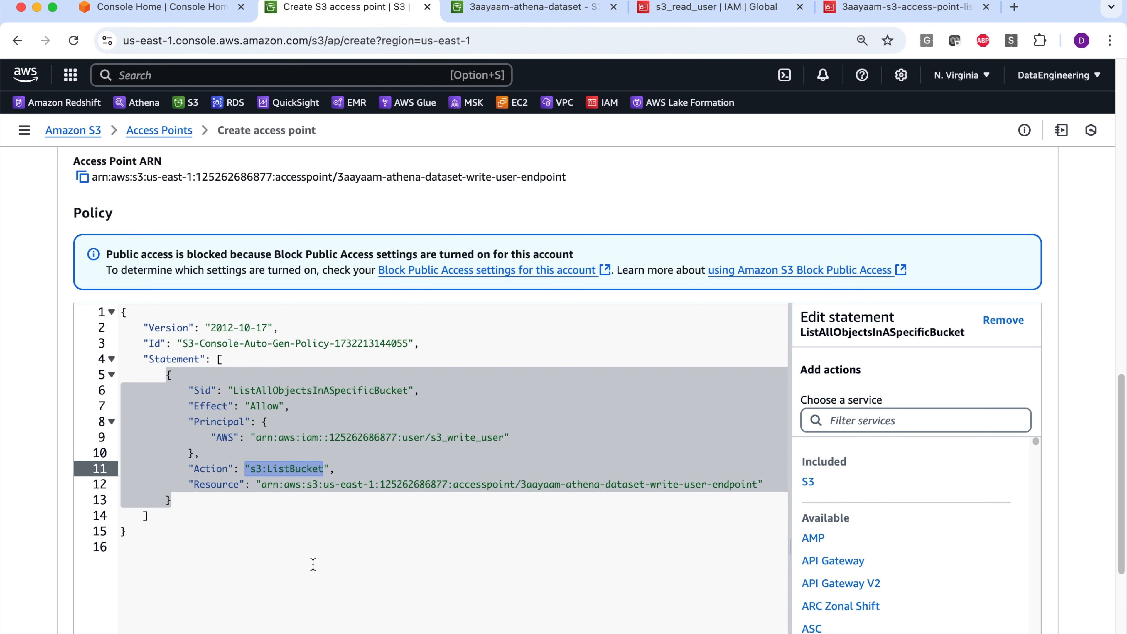
click(359, 506)
drag(212, 437, 547, 441)
click(416, 511)
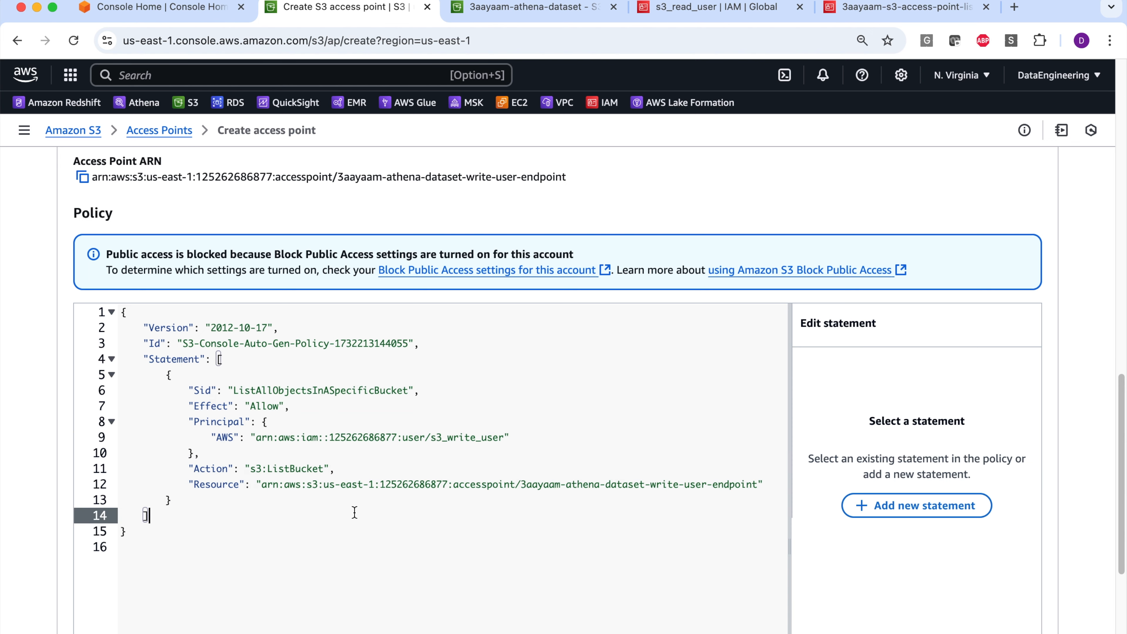
drag(262, 484, 706, 484)
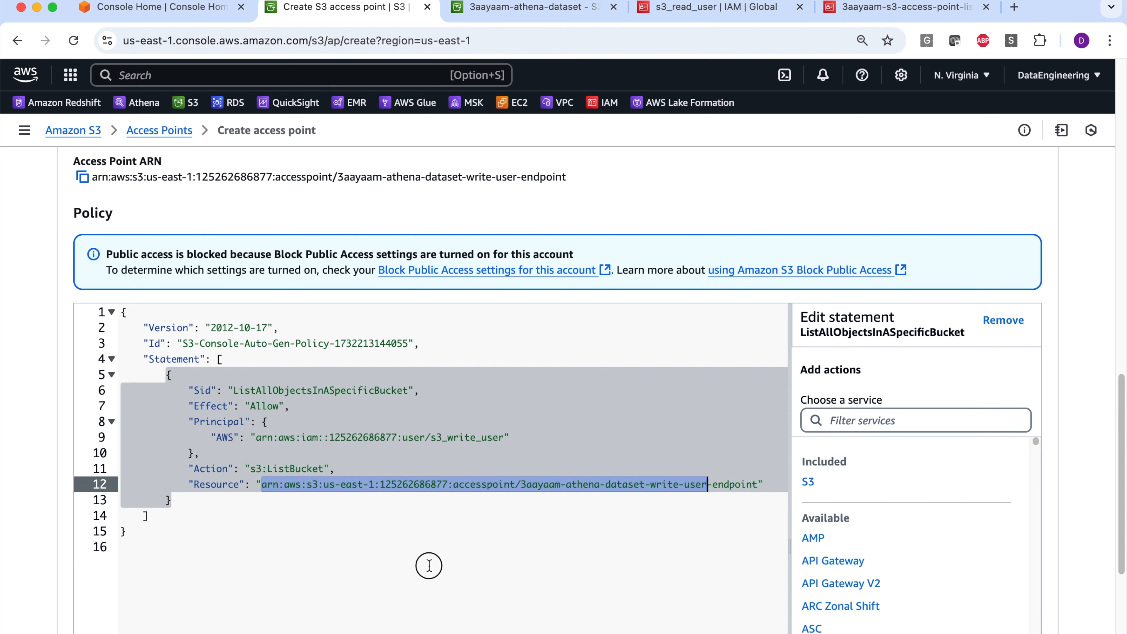
click(429, 565)
scroll(554, 496, down, 5)
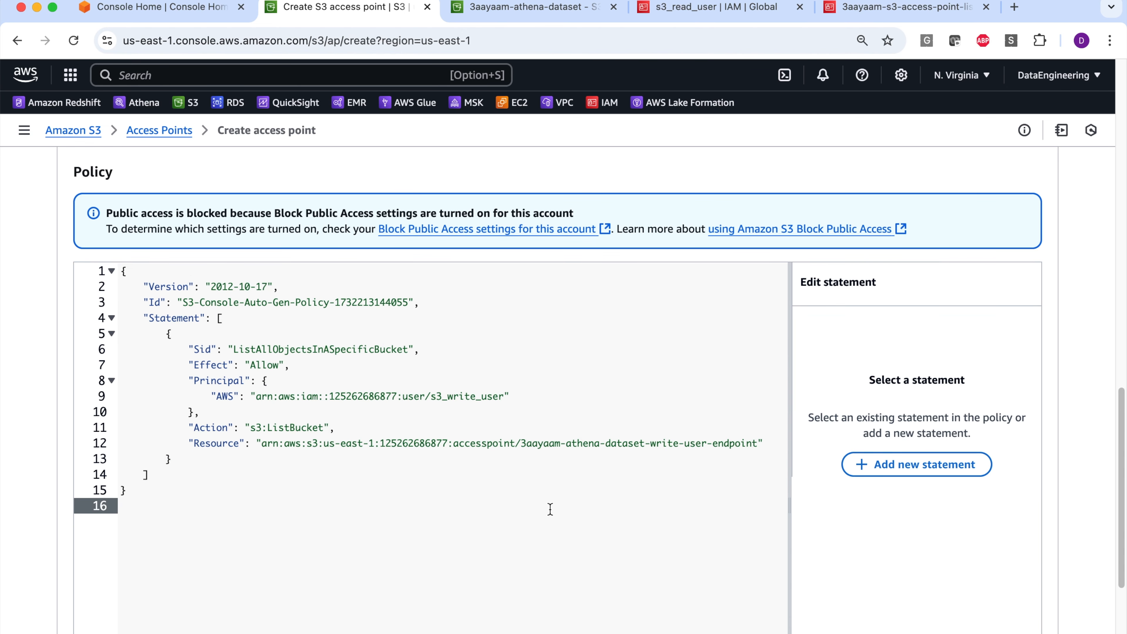
scroll(593, 548, down, 3)
click(990, 615)
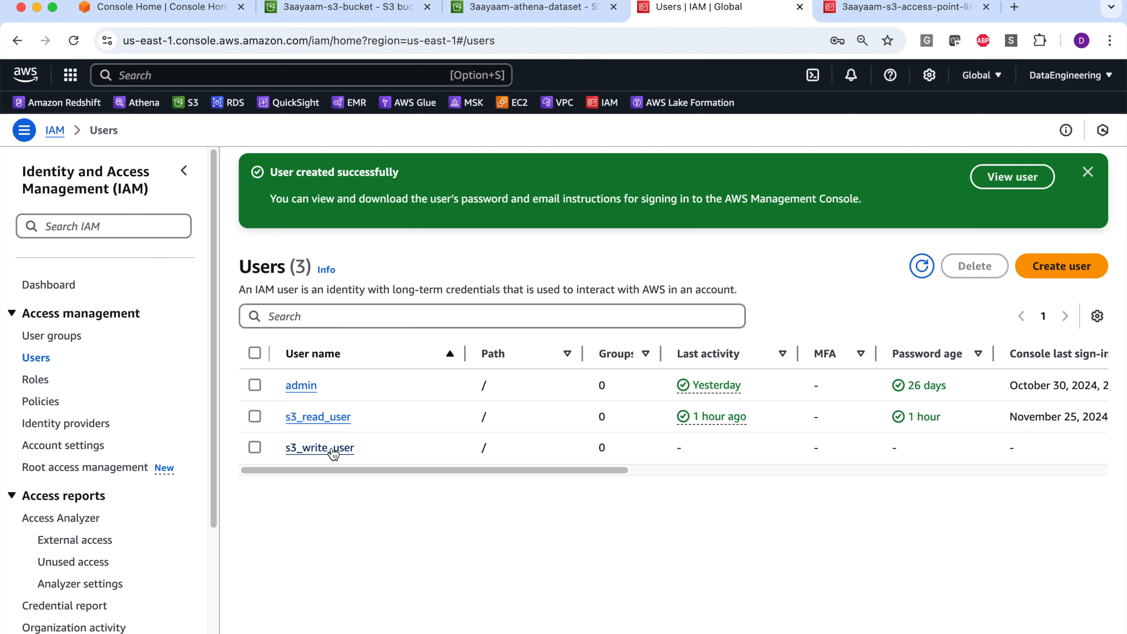
Open s3_write_user in IAM and review the JSON of its attached 3aayaam-s3-access-point-list-policy.
click(330, 449)
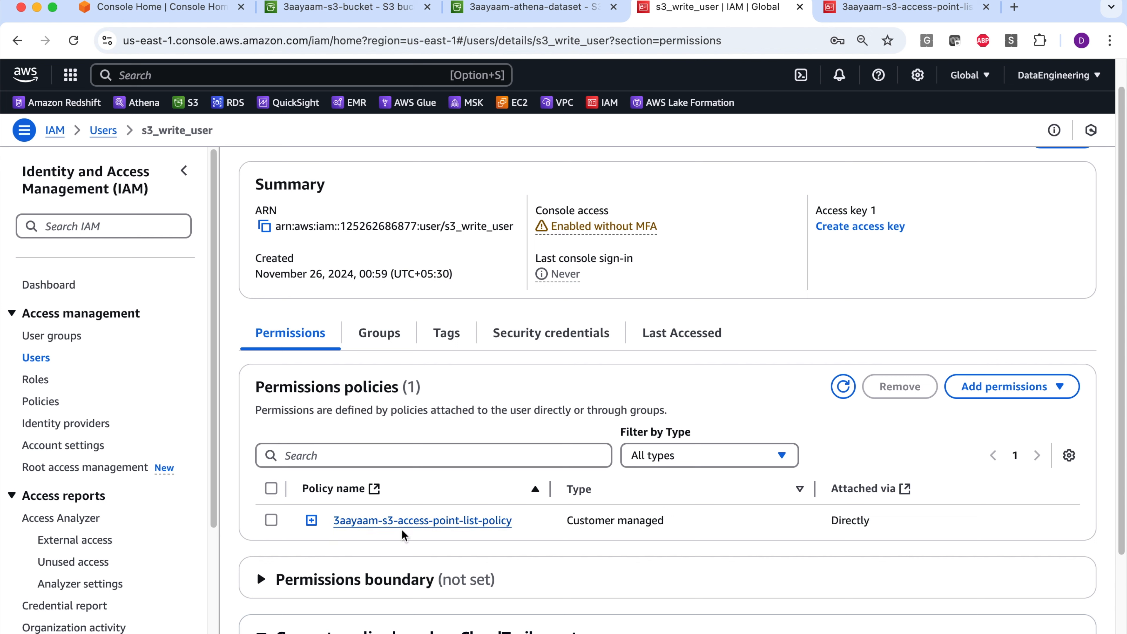
click(311, 520)
scroll(536, 514, down, 4)
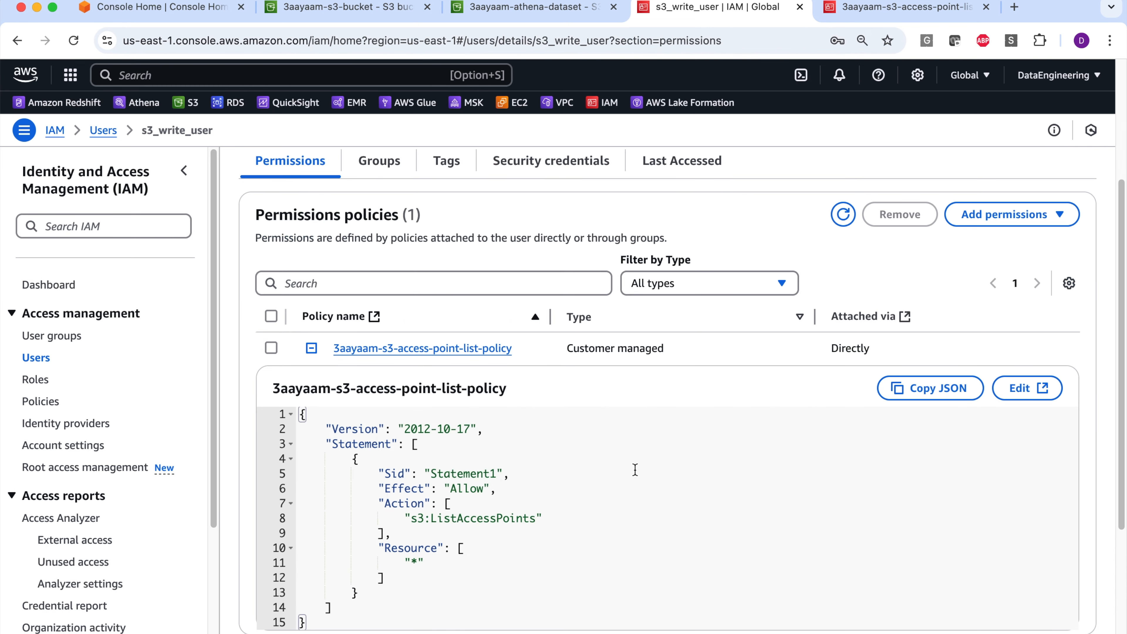
scroll(634, 470, down, 5)
scroll(453, 513, up, 2)
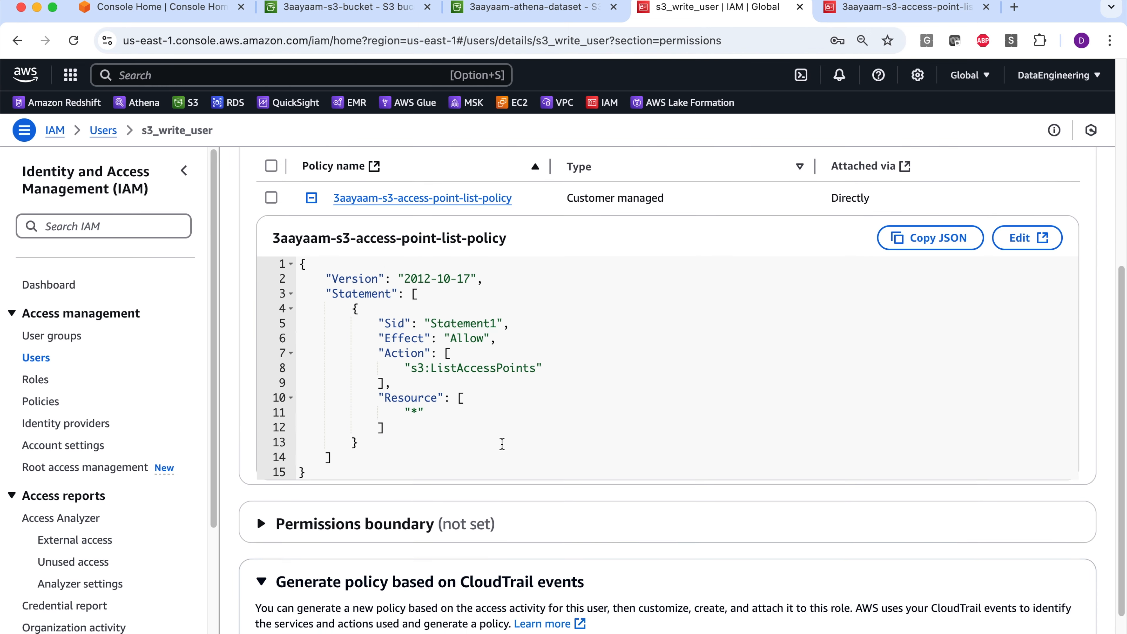
scroll(501, 444, up, 3)
In the s3_write_user session, open the S3 access points list and widen its Name column to show the full endpoint names.
key(super+grave)
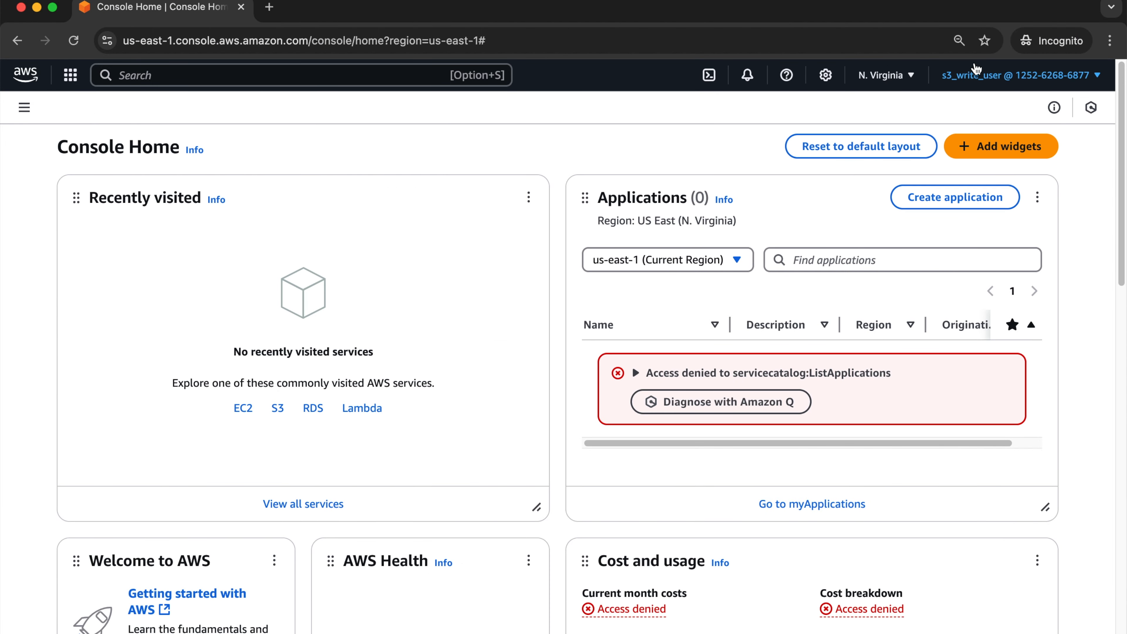
click(279, 407)
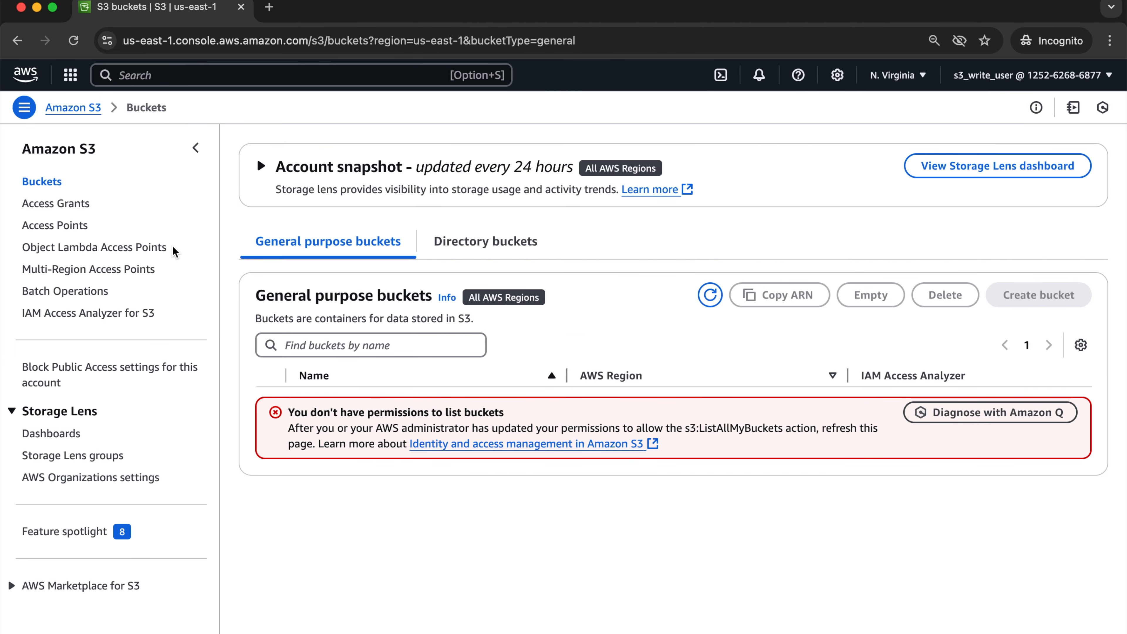
click(55, 225)
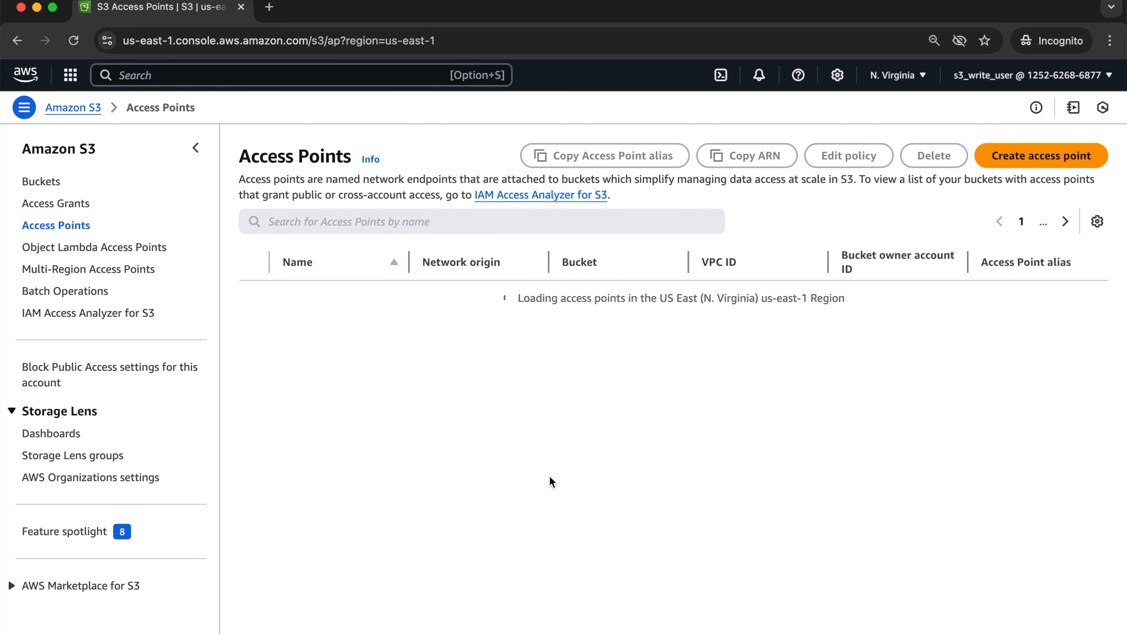
drag(409, 266, 532, 269)
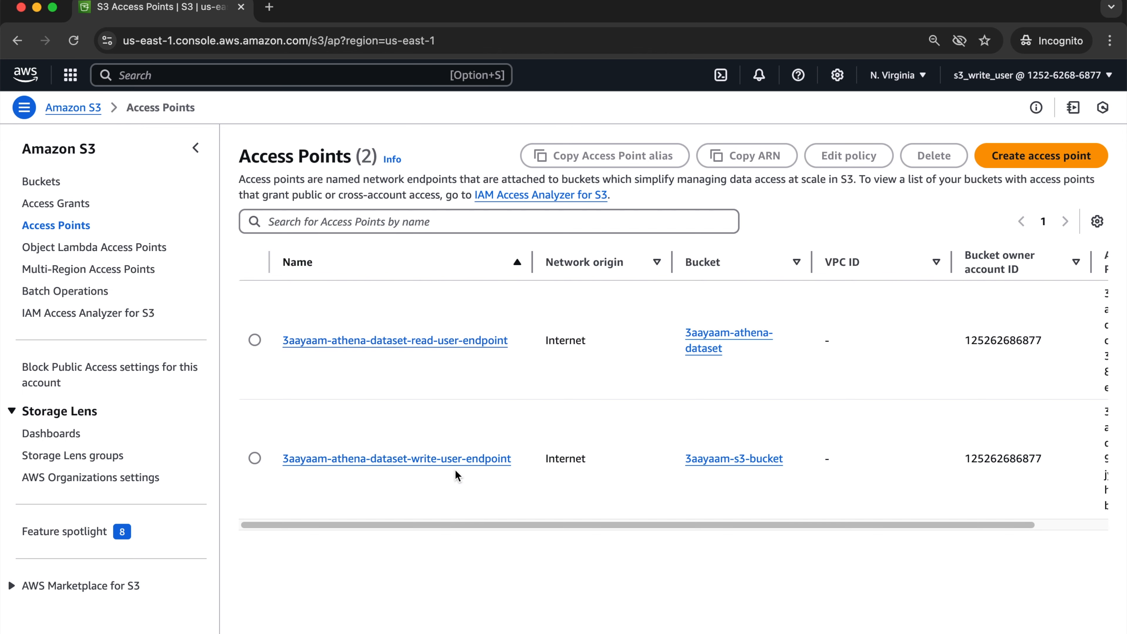
Test object listing as s3_write_user through the read-user access point and through the write-user access point.
click(466, 340)
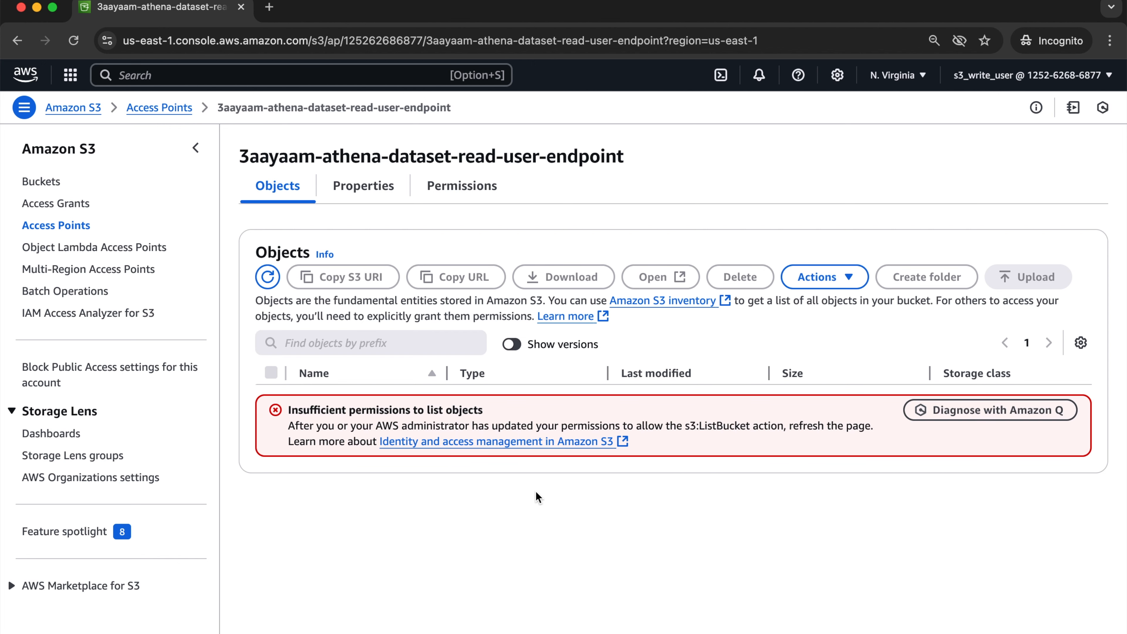
click(80, 226)
click(302, 418)
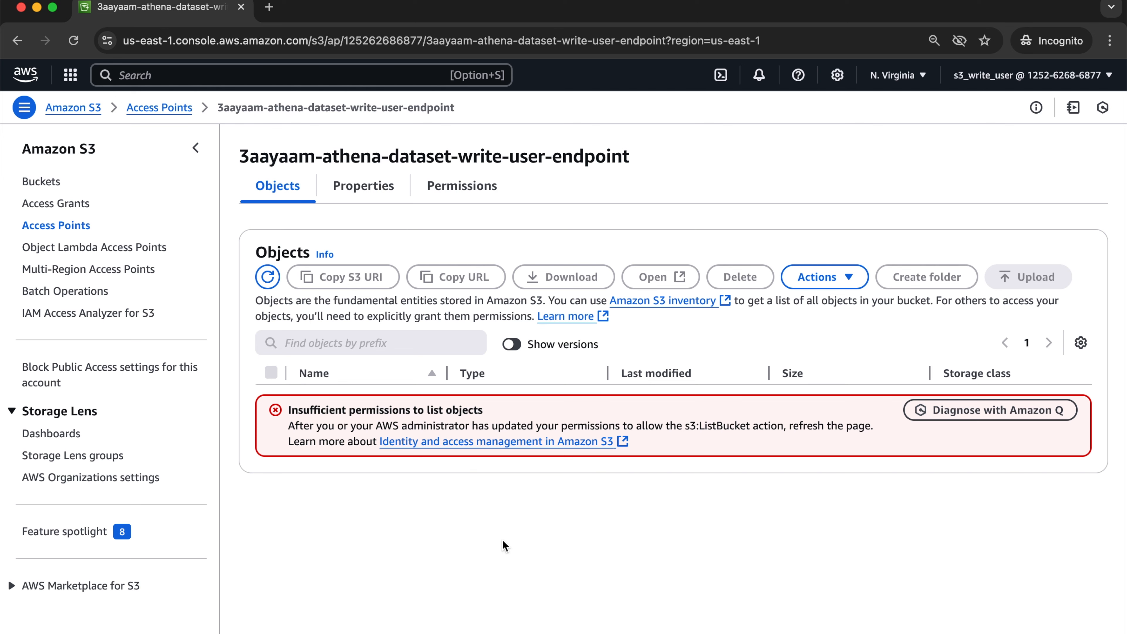
In the administrator session, dismiss the access point policy error and open the bucket policy of 3aayaam-s3-bucket for editing.
key(super+grave)
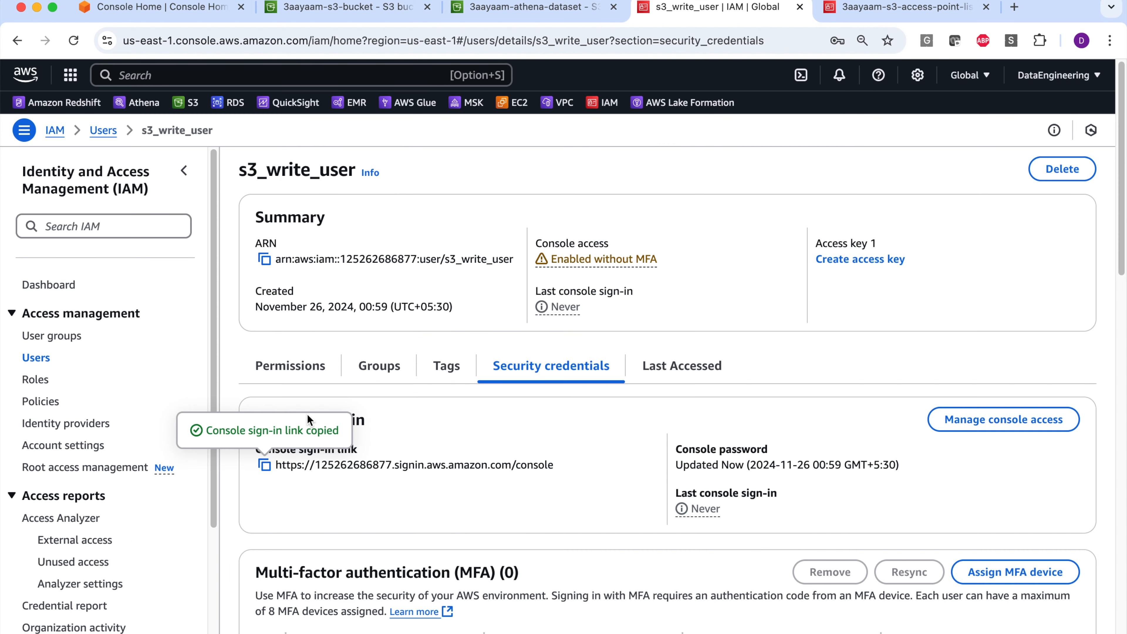
click(346, 7)
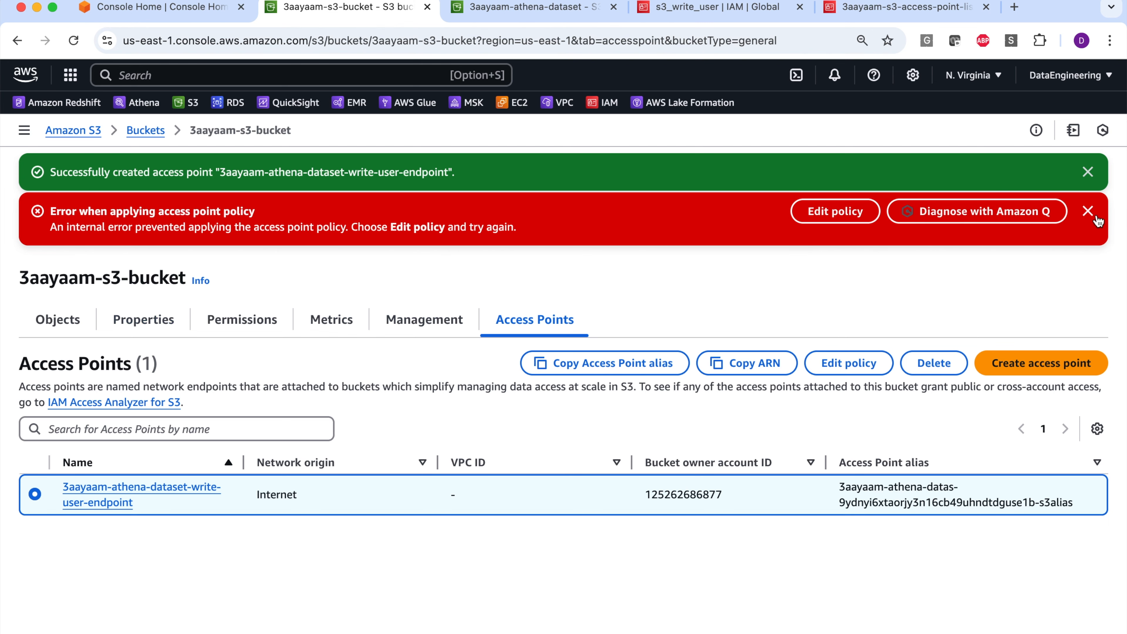
click(1087, 211)
click(236, 223)
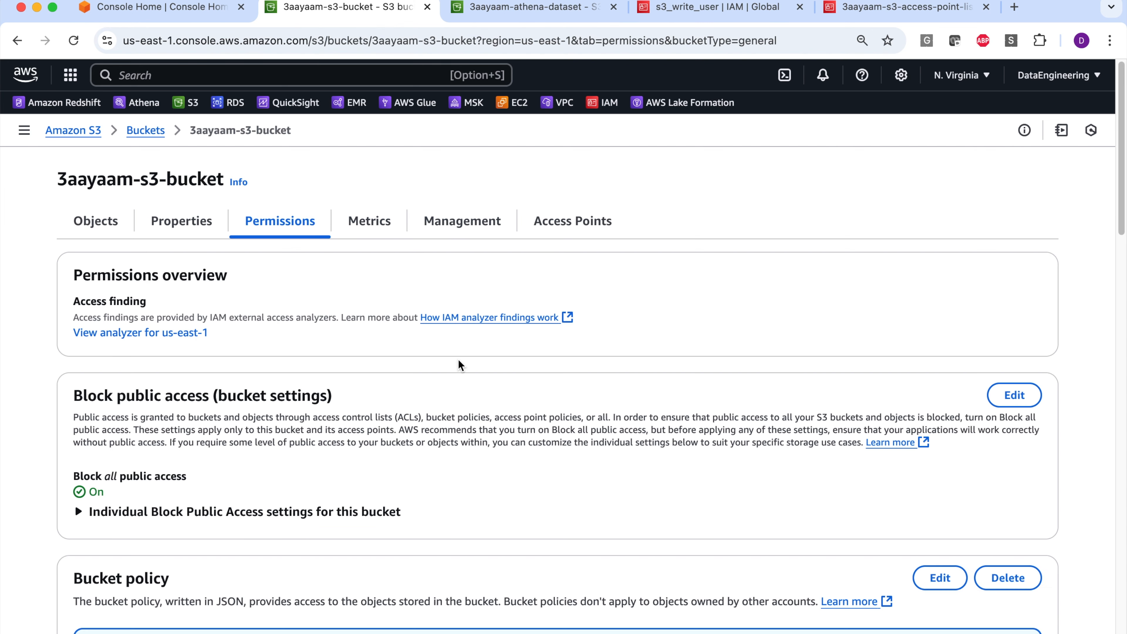
scroll(511, 370, down, 3)
scroll(510, 370, up, 1)
click(940, 562)
Change the user in the principal ARN of the bucket policy's ListAllObjectsInASpecificBucket statement to s3_write_user.
scroll(405, 485, down, 3)
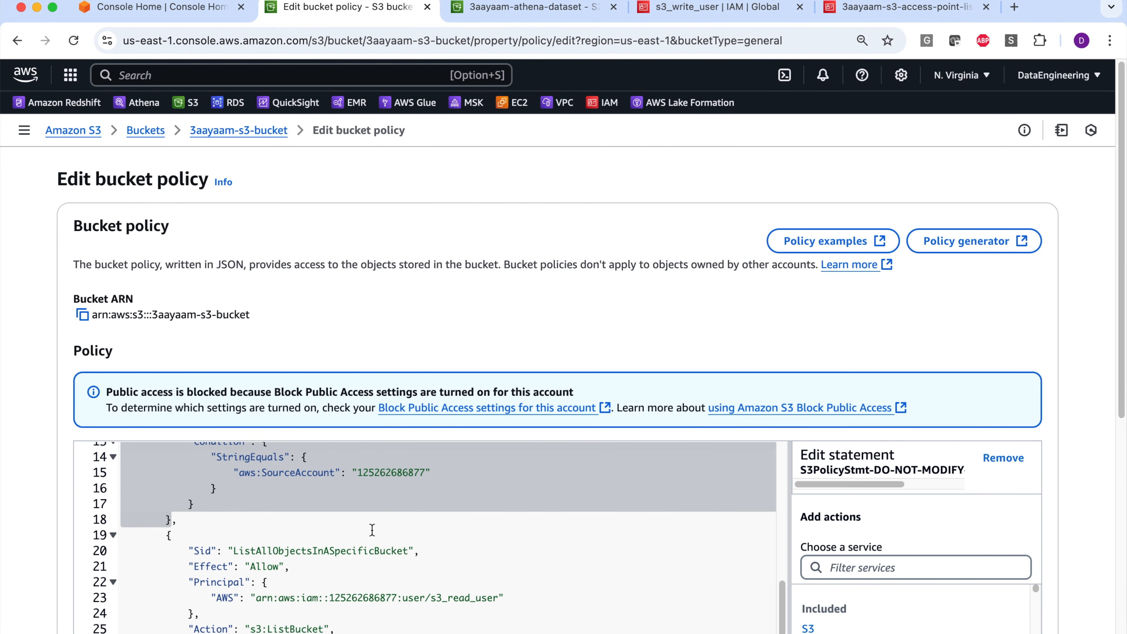
scroll(372, 529, down, 2)
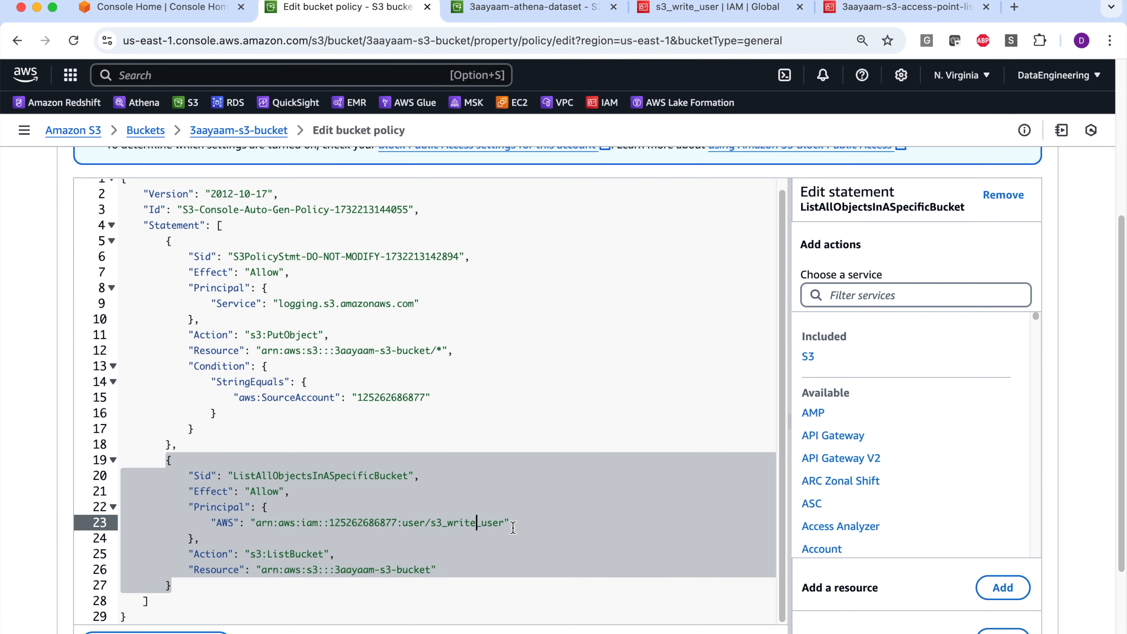
click(524, 575)
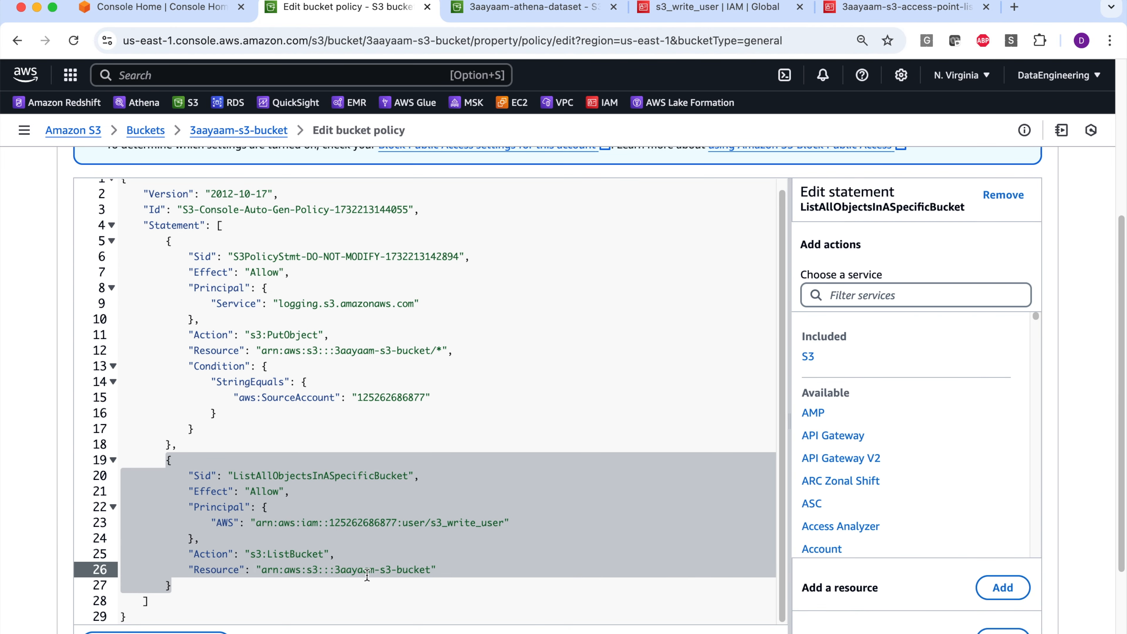
Recheck the edited ListAllObjectsInASpecificBucket statement and its 3aayaam-s3-bucket resource ARN in the bucket policy.
scroll(366, 574, down, 1)
drag(424, 564, 180, 484)
scroll(427, 516, down, 3)
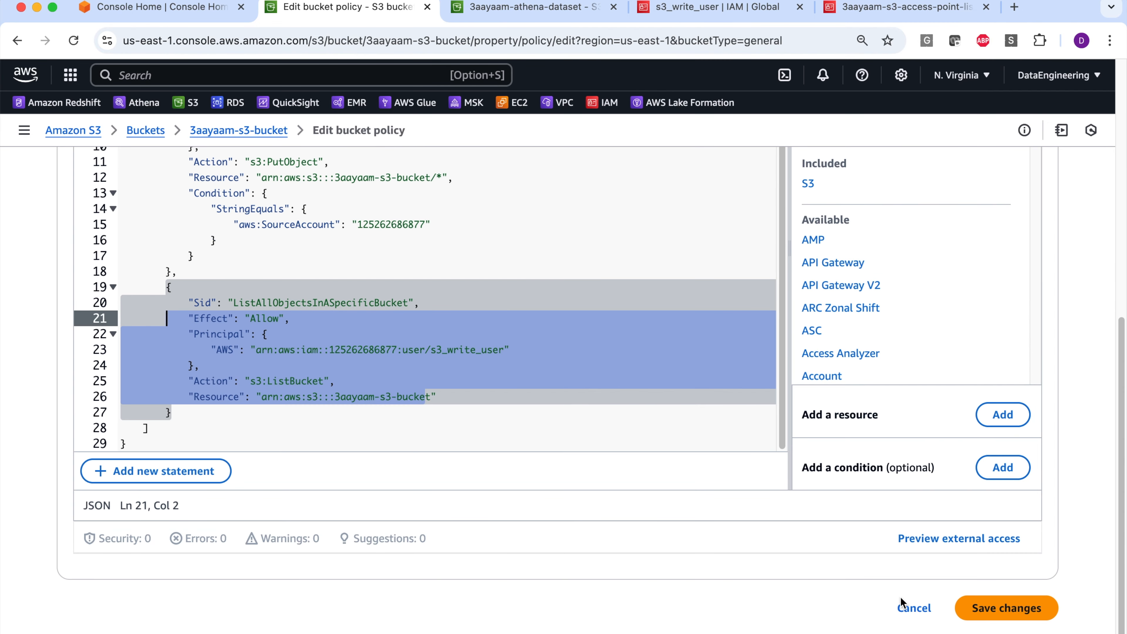
click(656, 437)
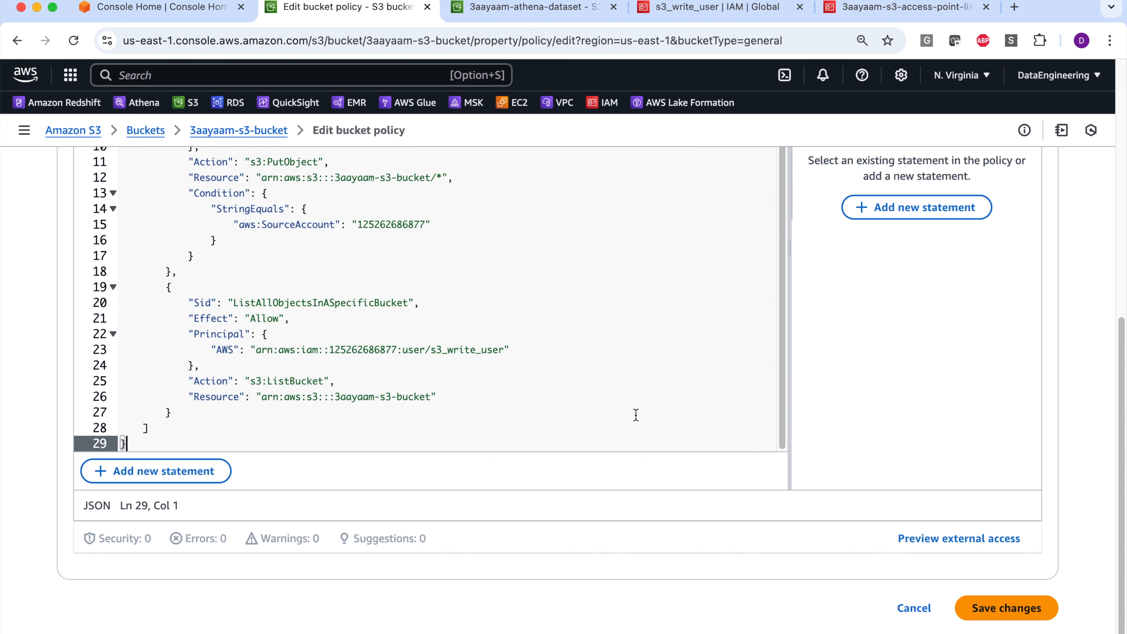
drag(262, 397, 426, 396)
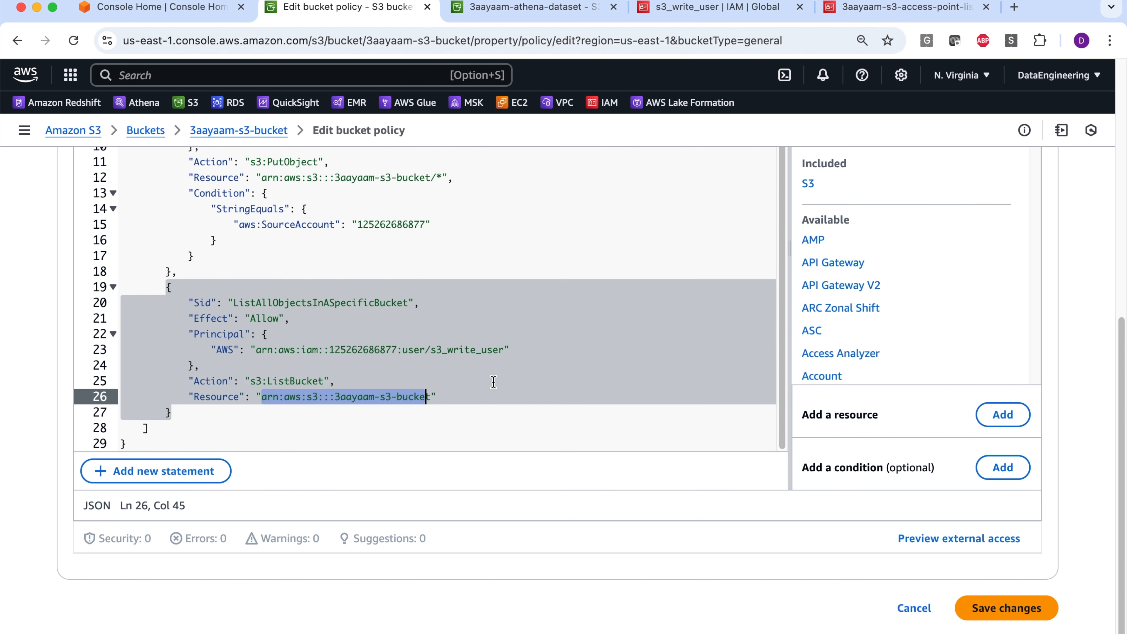
click(521, 415)
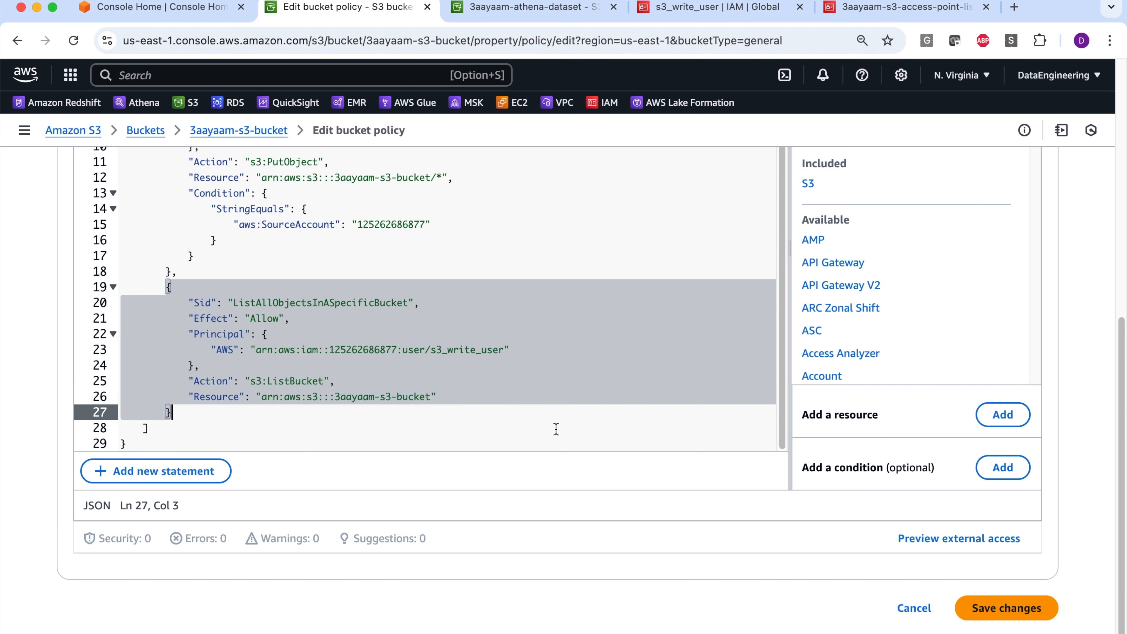
click(553, 428)
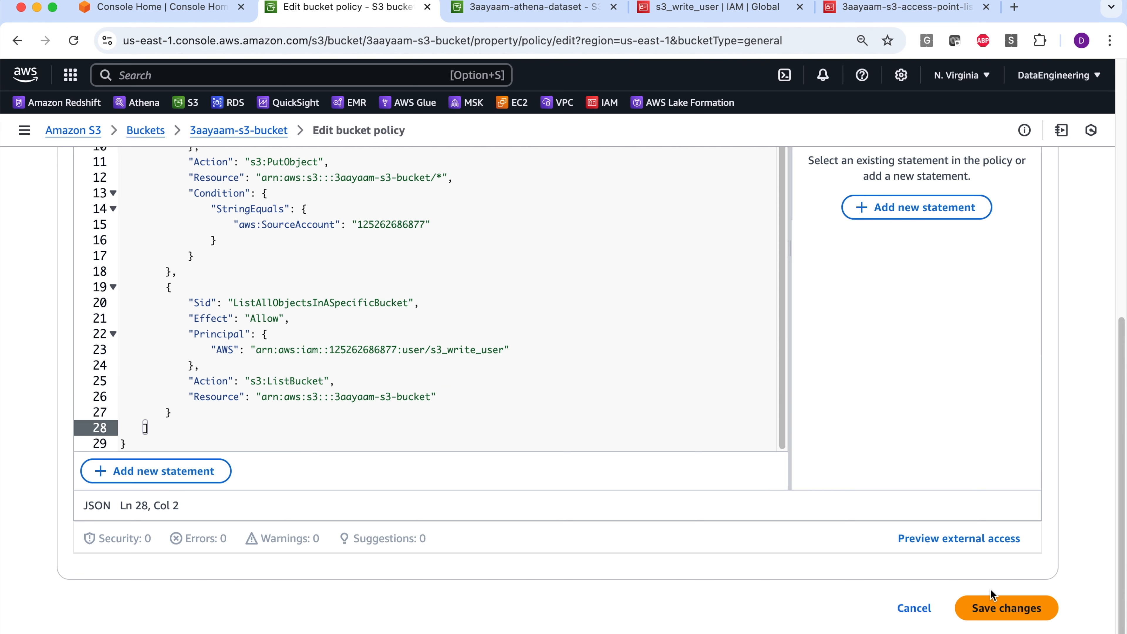
Save the edited 3aayaam-s3-bucket policy and retest object listing in the s3_write_user session.
click(1020, 608)
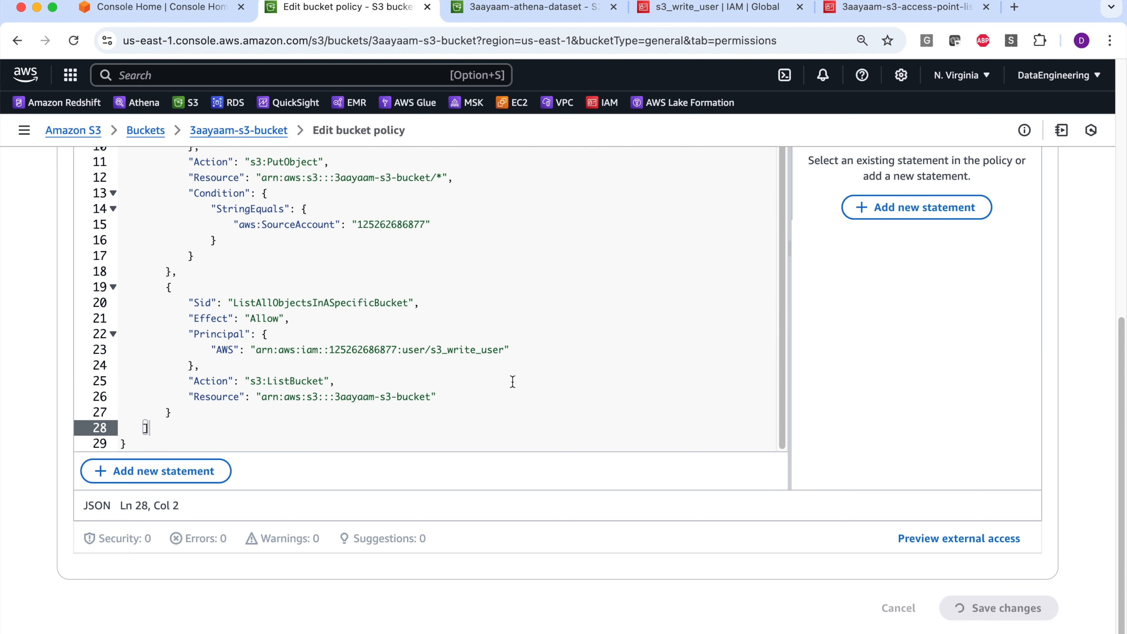
key(super+grave)
click(73, 40)
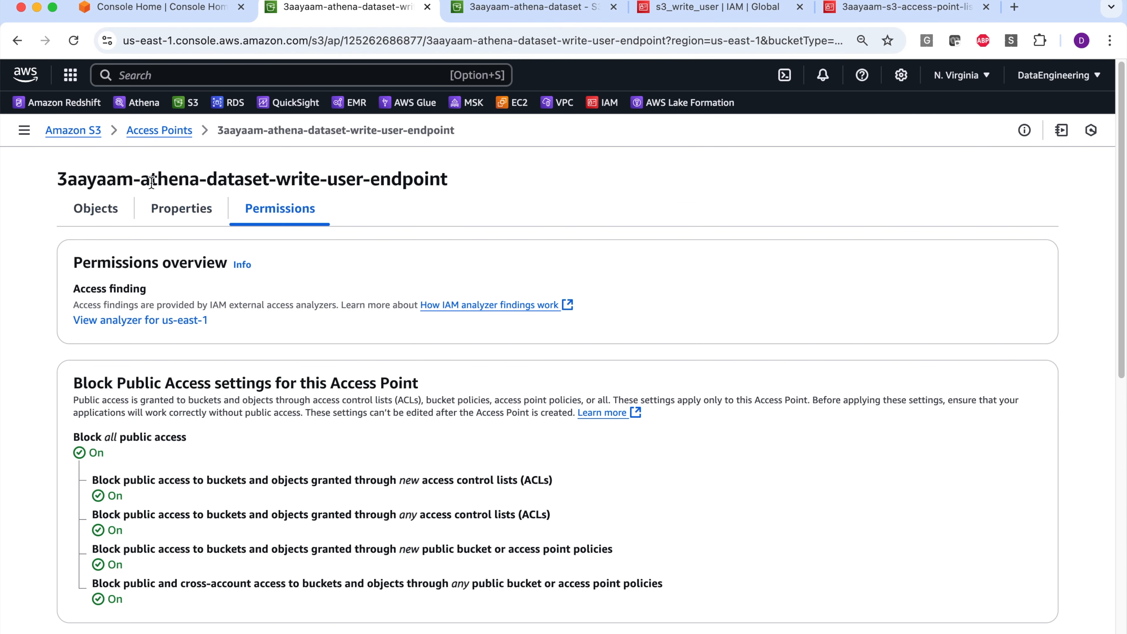
Give 3aayaam-athena-dataset-write-user-endpoint an access point policy allowing s3_write_user s3:ListBucket on that access point, and save it.
scroll(257, 235, down, 10)
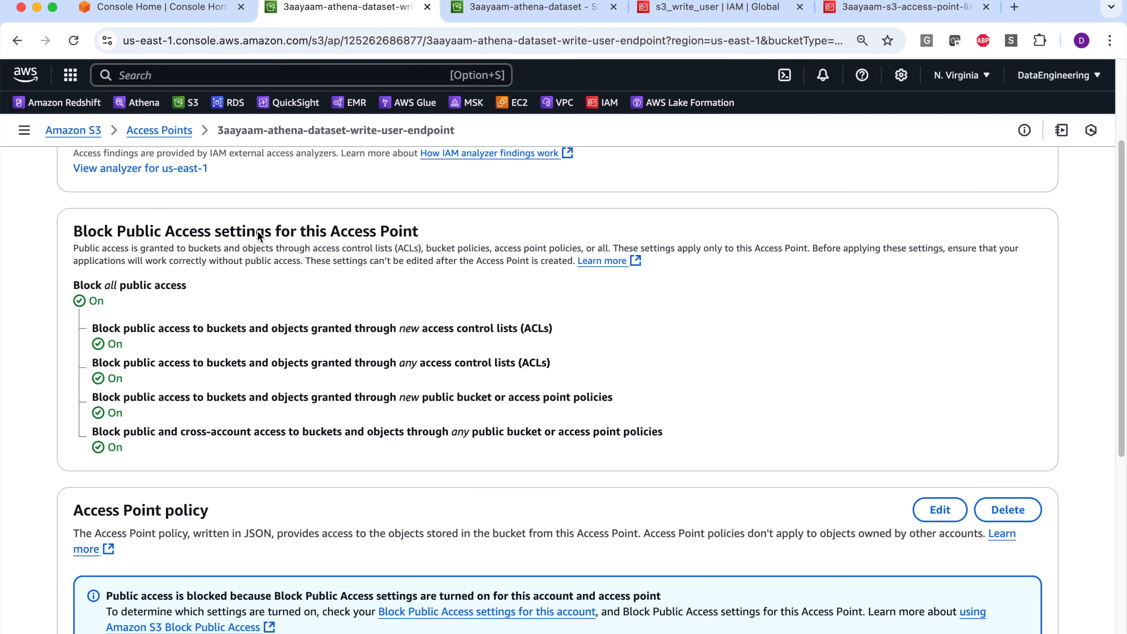
scroll(420, 266, up, 2)
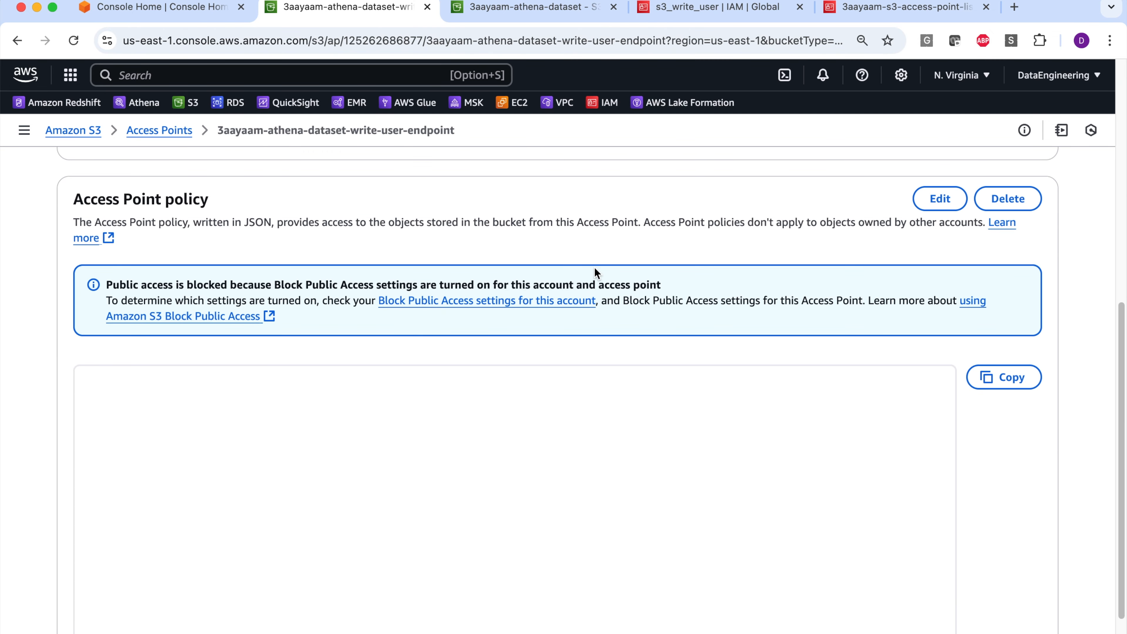
click(923, 205)
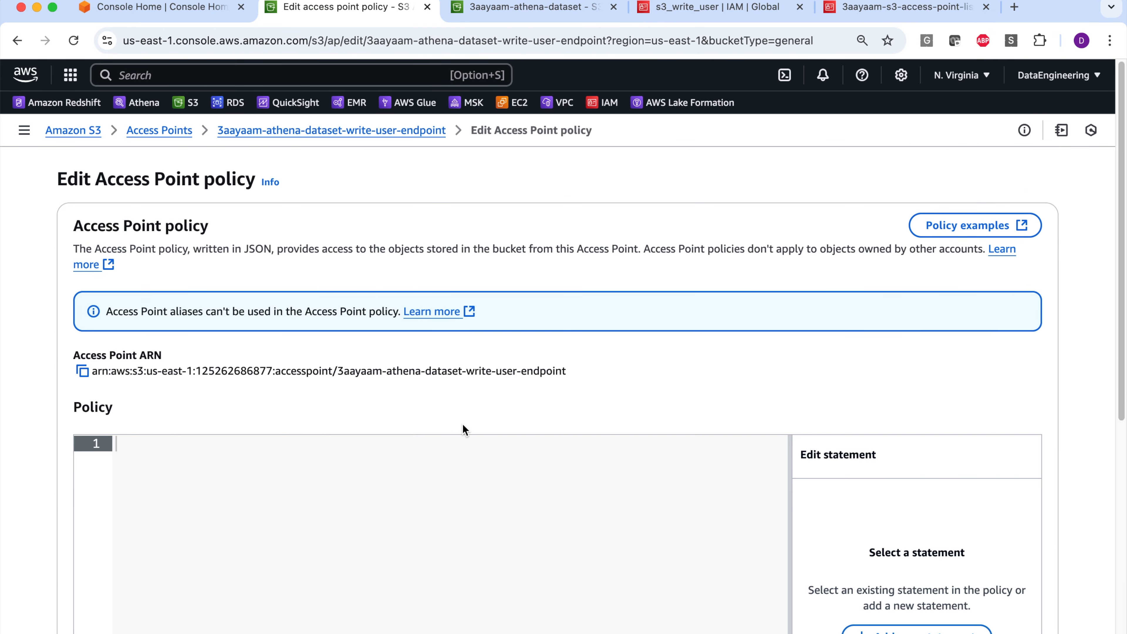
scroll(395, 428, down, 3)
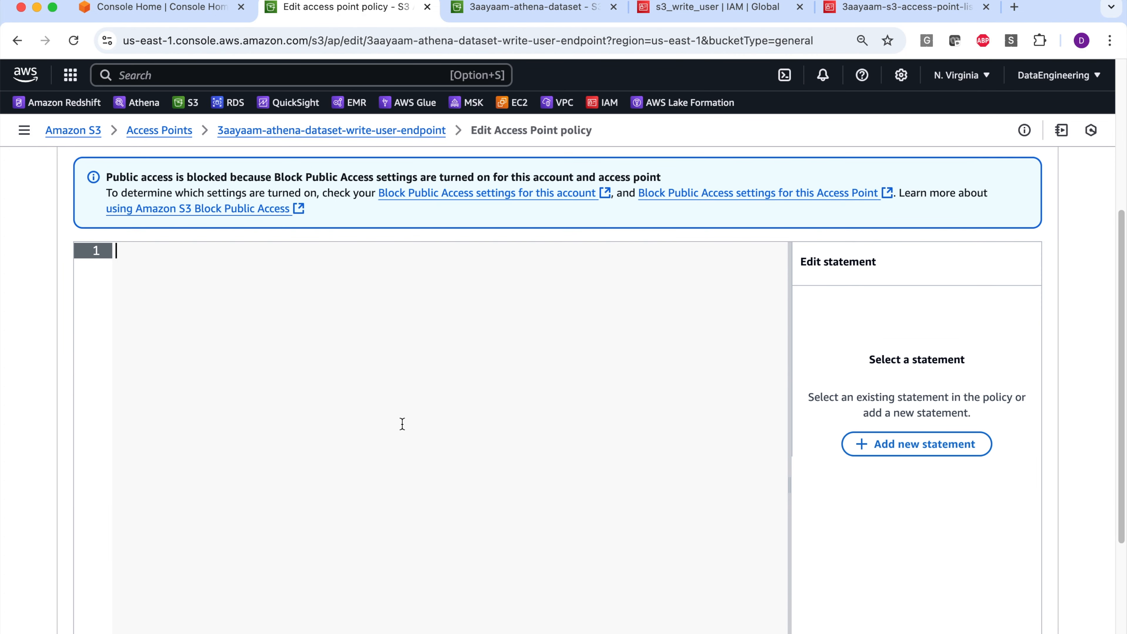
text(ite_user")
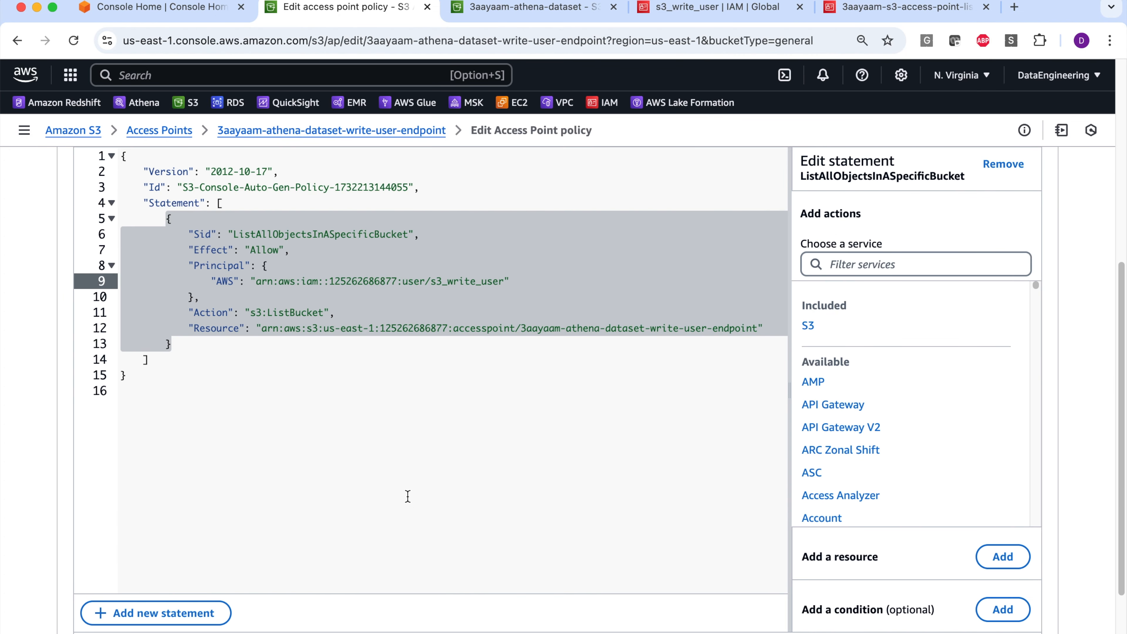
click(408, 496)
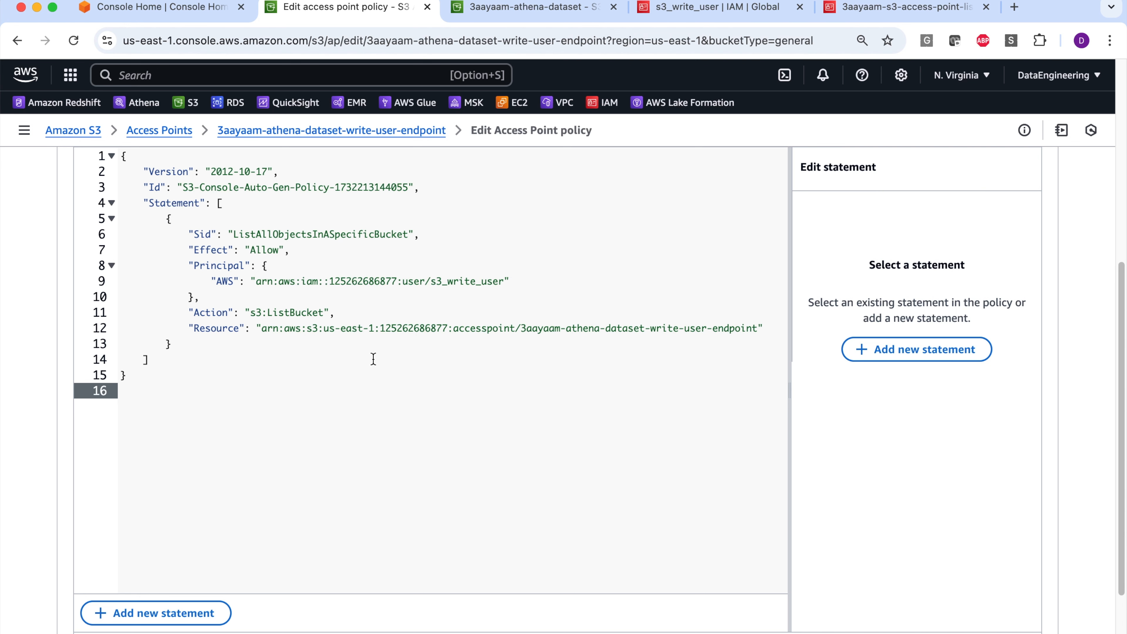
scroll(662, 392, down, 2)
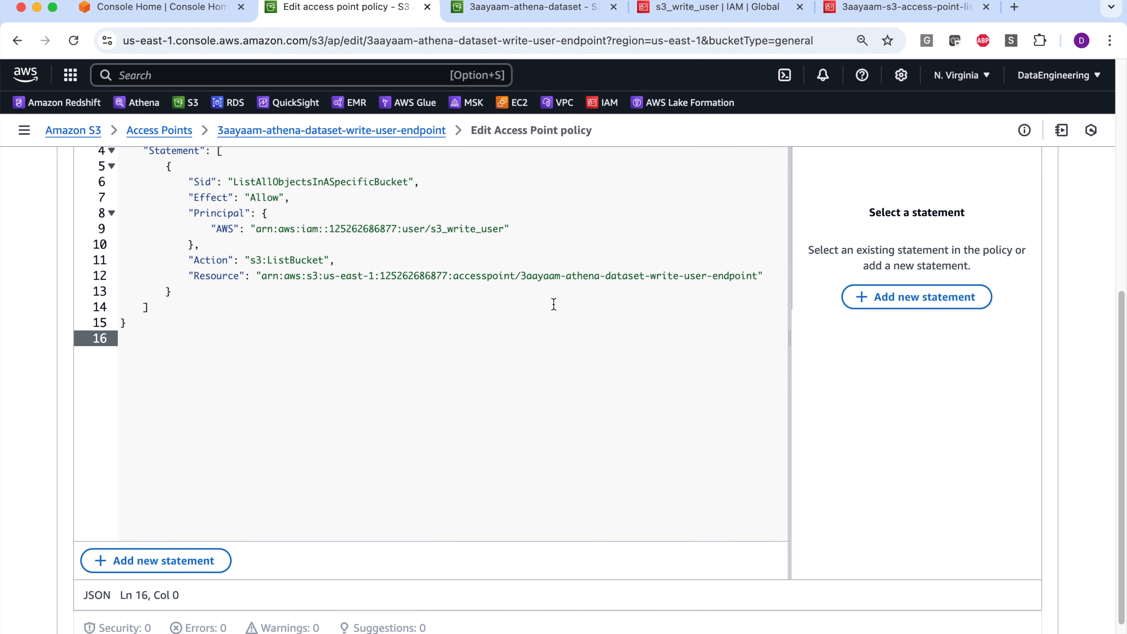
scroll(360, 292, down, 3)
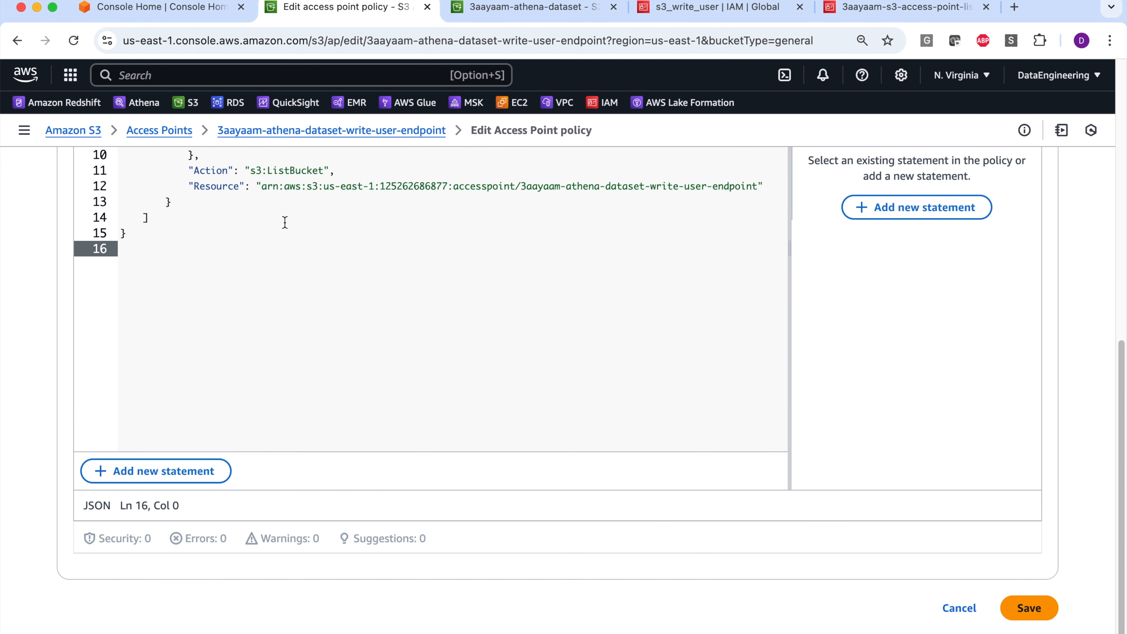
click(1030, 608)
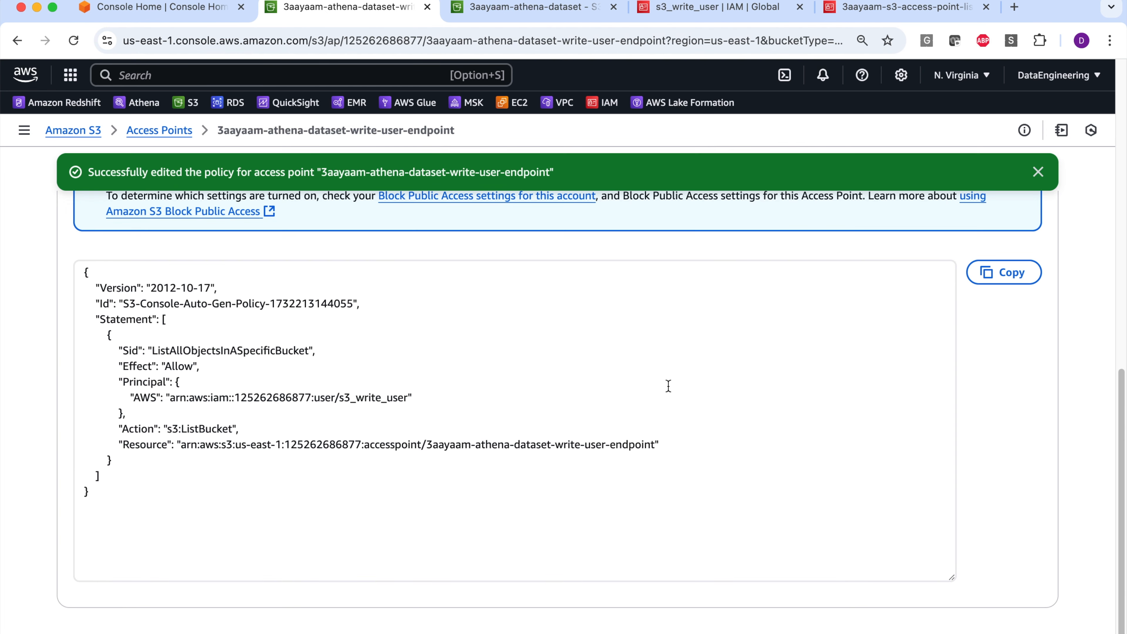
Check the objects and the saved access point policy of 3aayaam-athena-dataset-write-user-endpoint in the administrator session.
scroll(740, 425, up, 12)
click(85, 265)
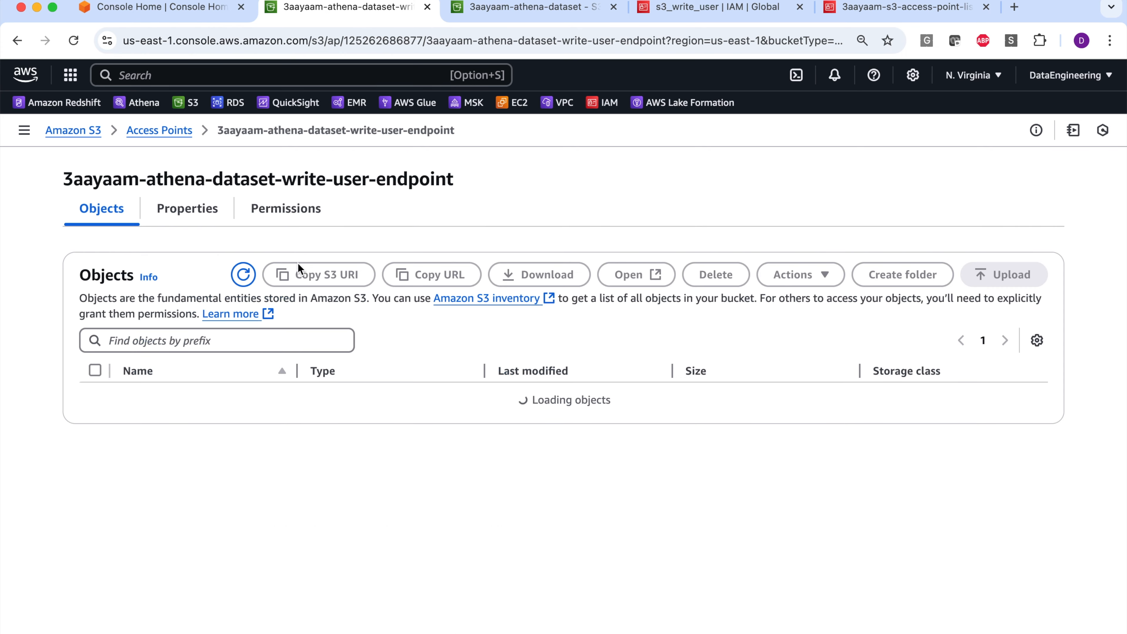
click(311, 217)
scroll(474, 372, down, 10)
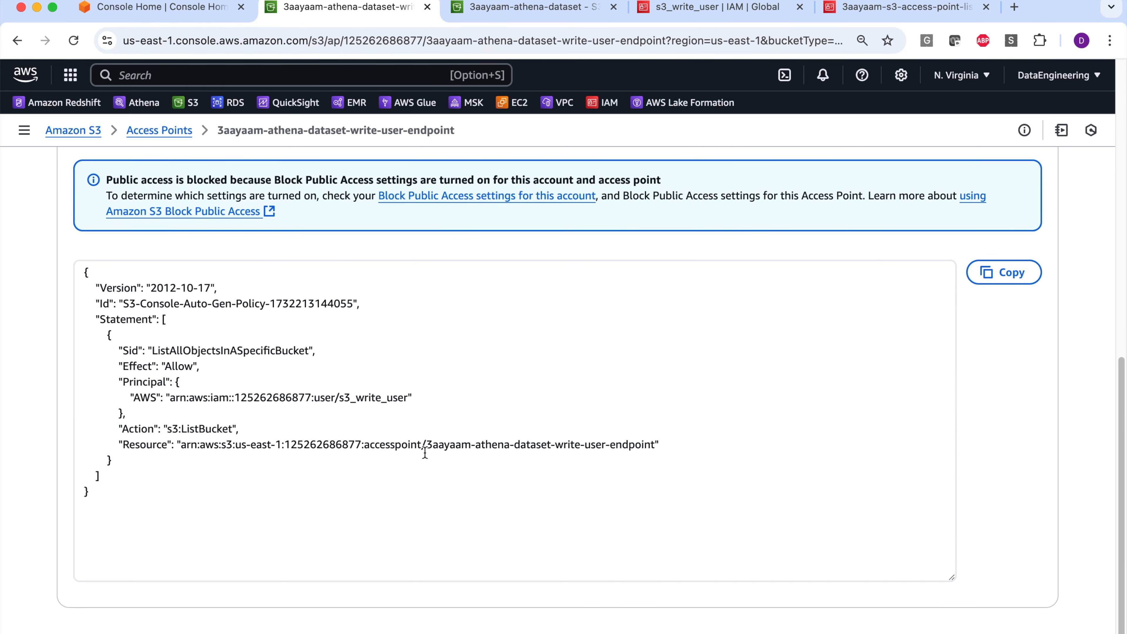
In the s3_write_user session, reload the write-user access point's object list and open the retail/ folder.
key(super+grave)
click(73, 41)
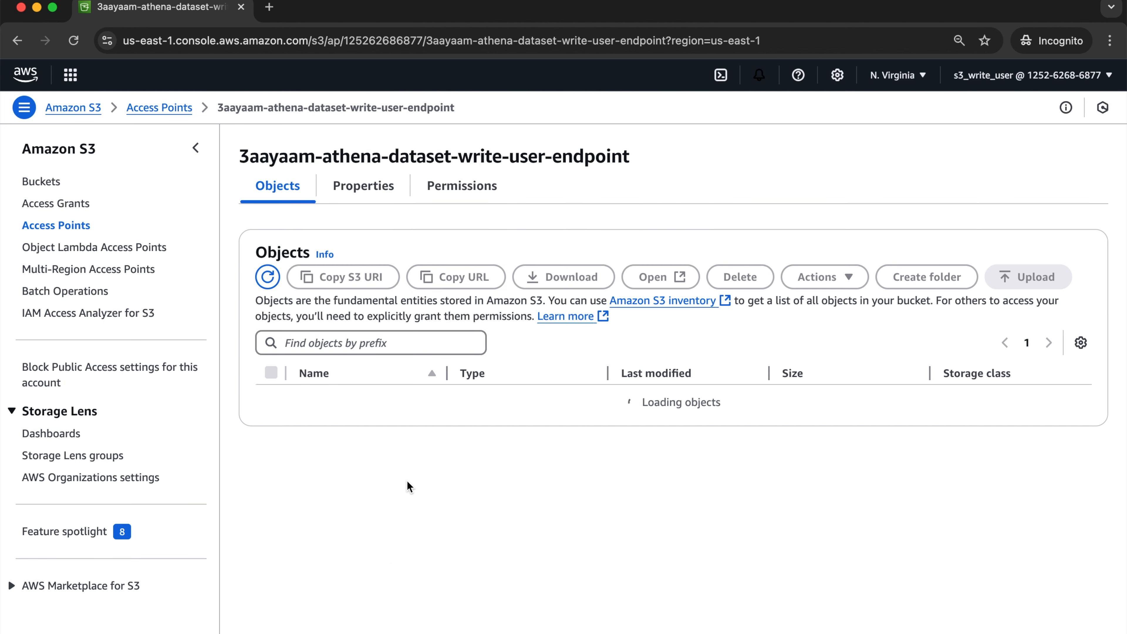
click(334, 397)
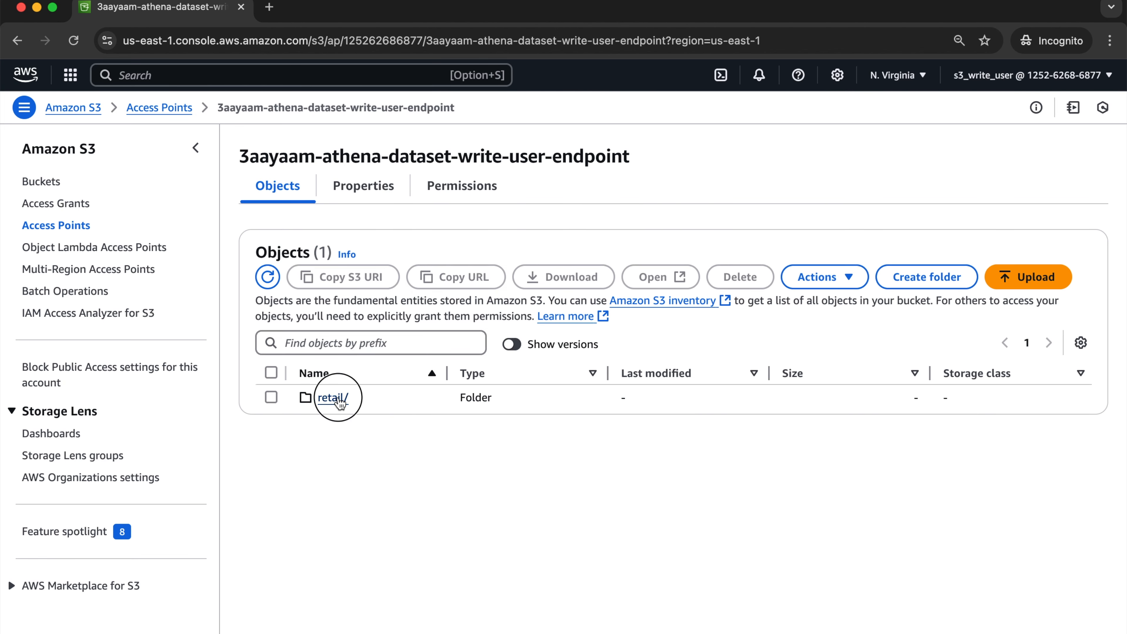
Try to delete customer_2.csv from the retail/ folder as s3_write_user, then close the deletion status page.
click(273, 407)
click(740, 276)
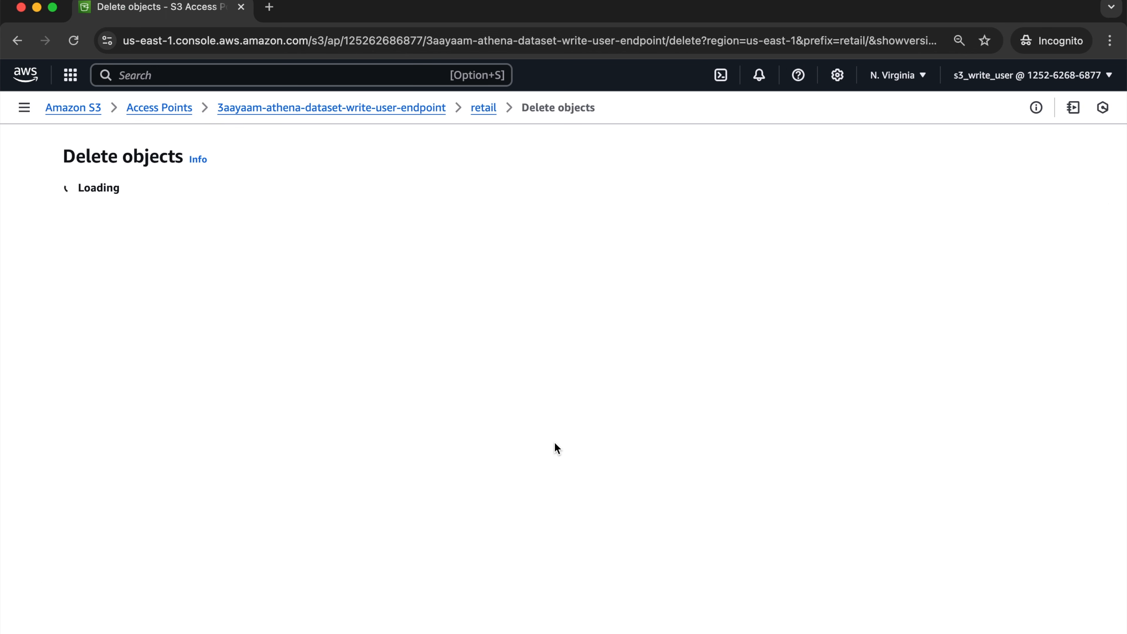
click(428, 569)
text(delete)
click(954, 626)
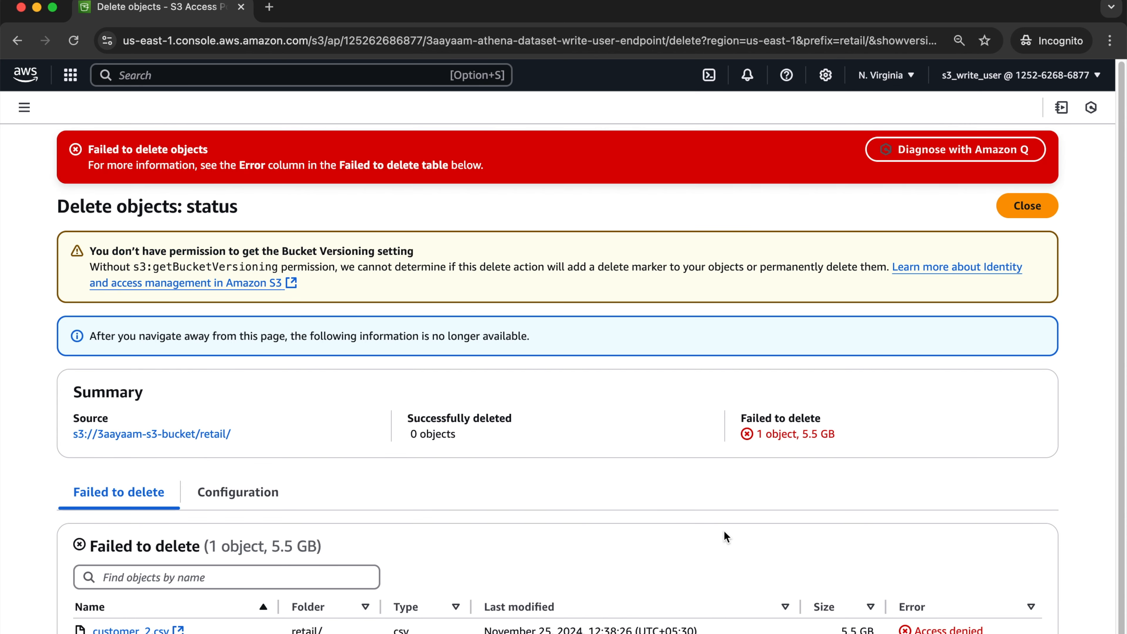
scroll(1024, 239, up, 2)
click(1023, 204)
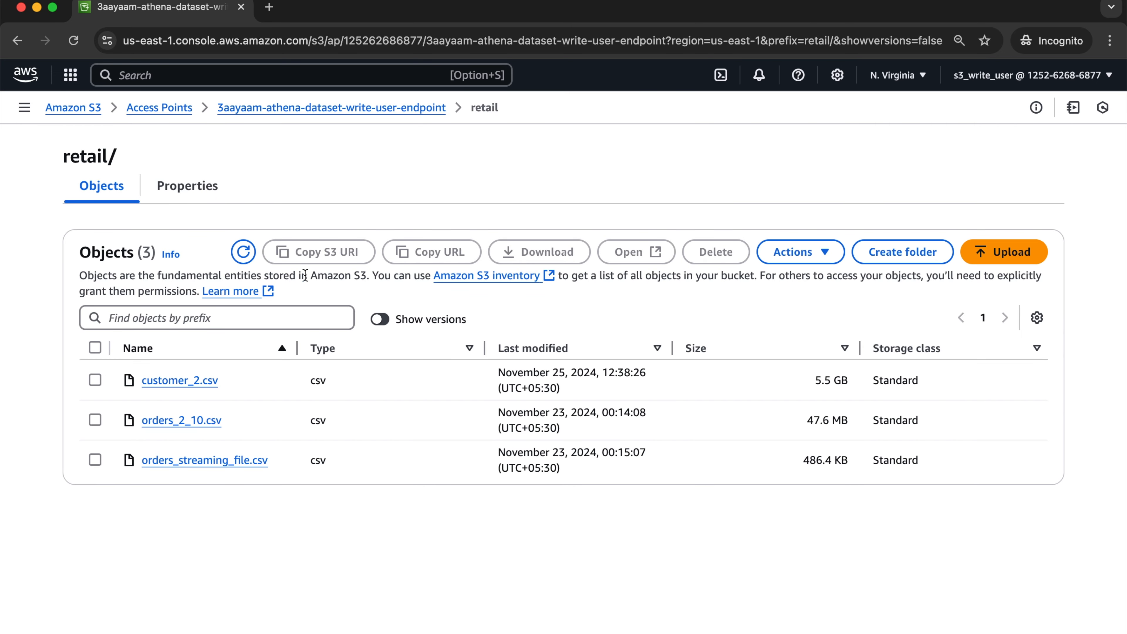
Try to upload orders_2_11.csv to the root of the write-user access point and inspect the upload's error details.
click(306, 108)
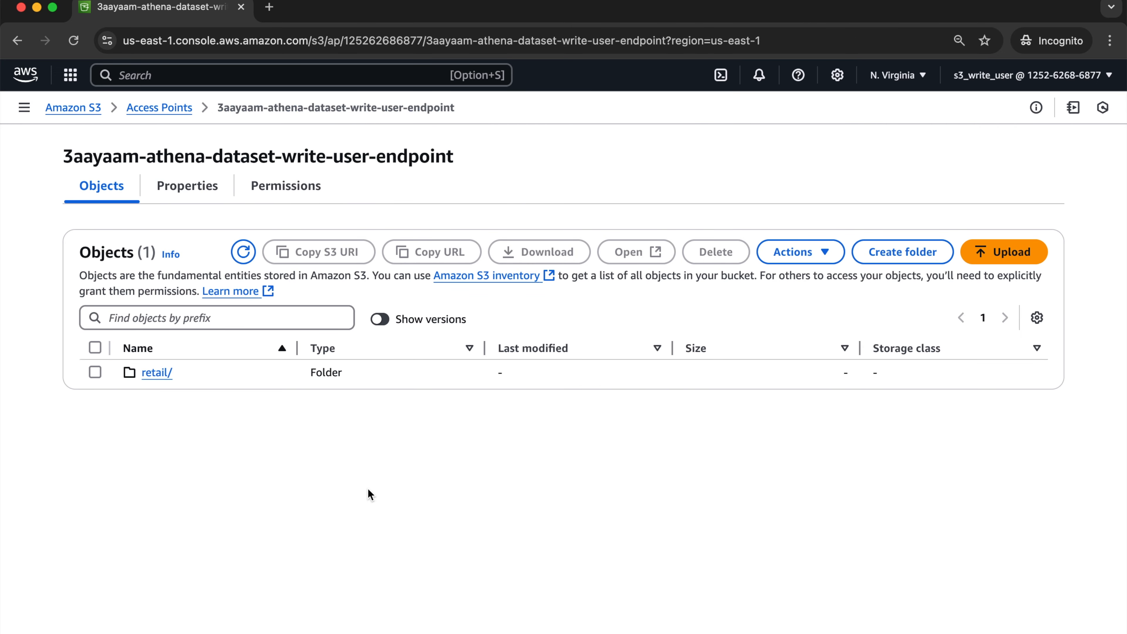
key(super+Tab)
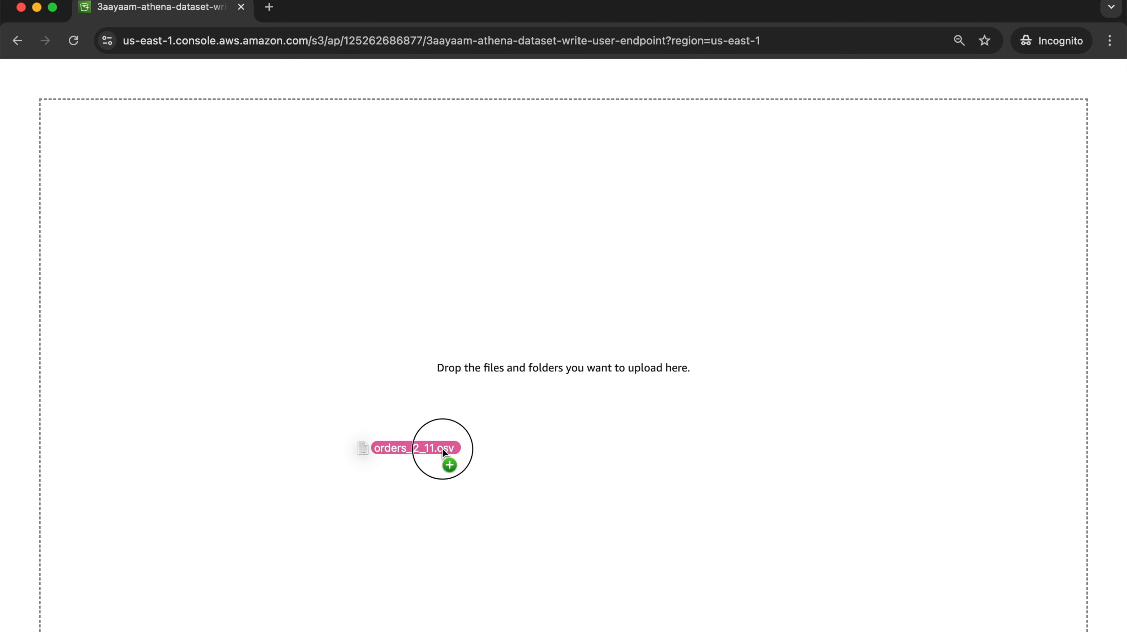
drag(443, 448, 442, 447)
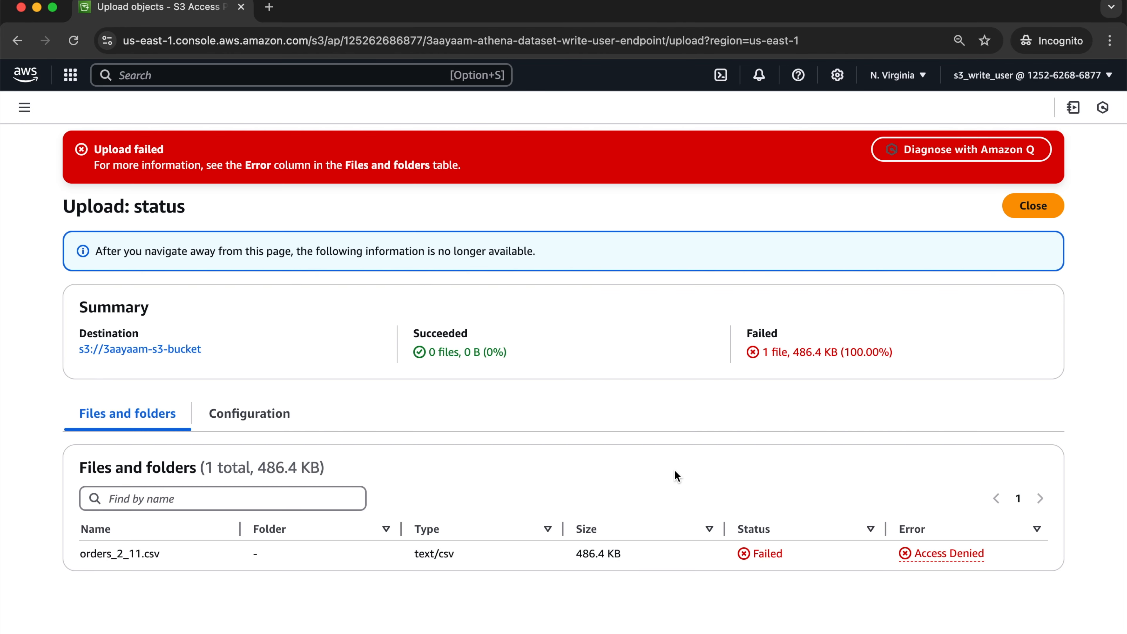
click(934, 556)
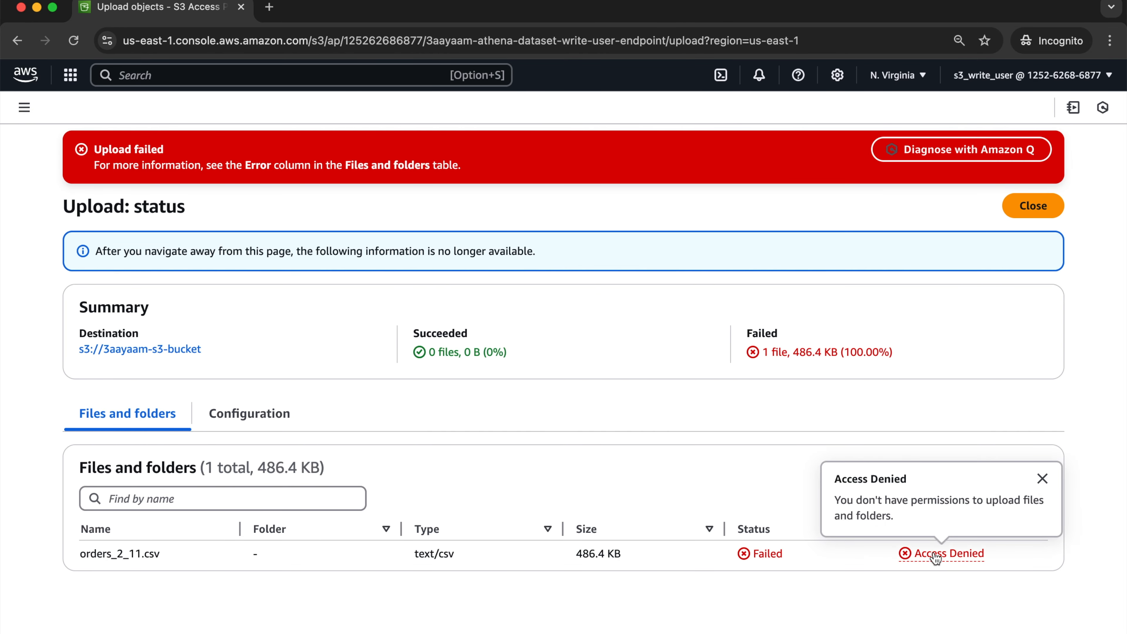
click(1041, 478)
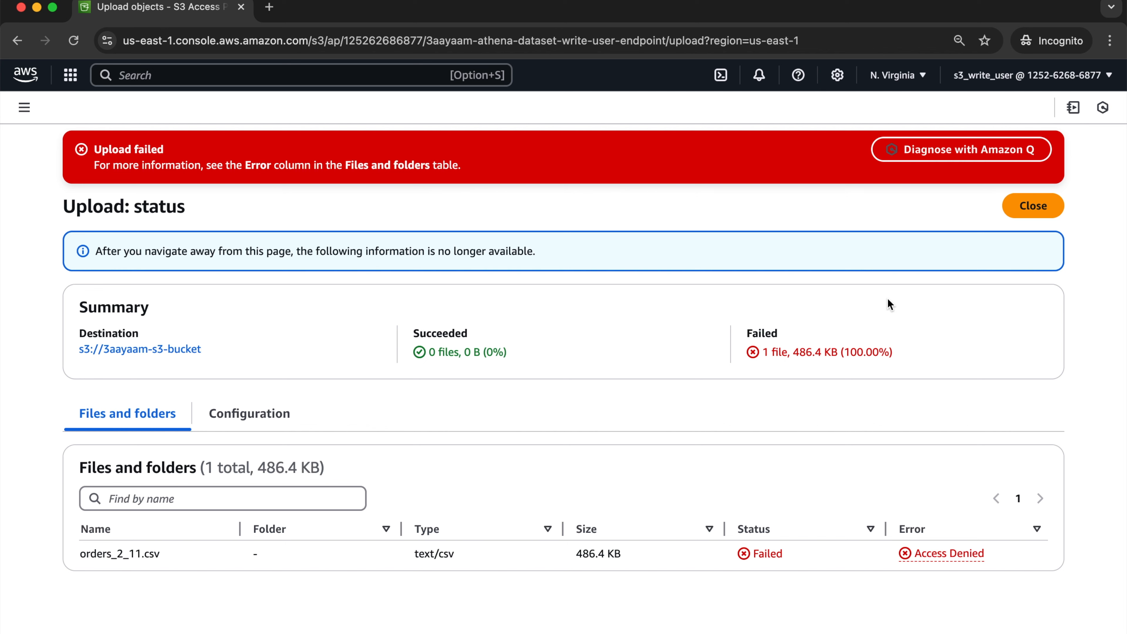
In the administrator session, edit the write-user access point policy and duplicate its ListAllObjectsInASpecificBucket statement.
key(super+grave)
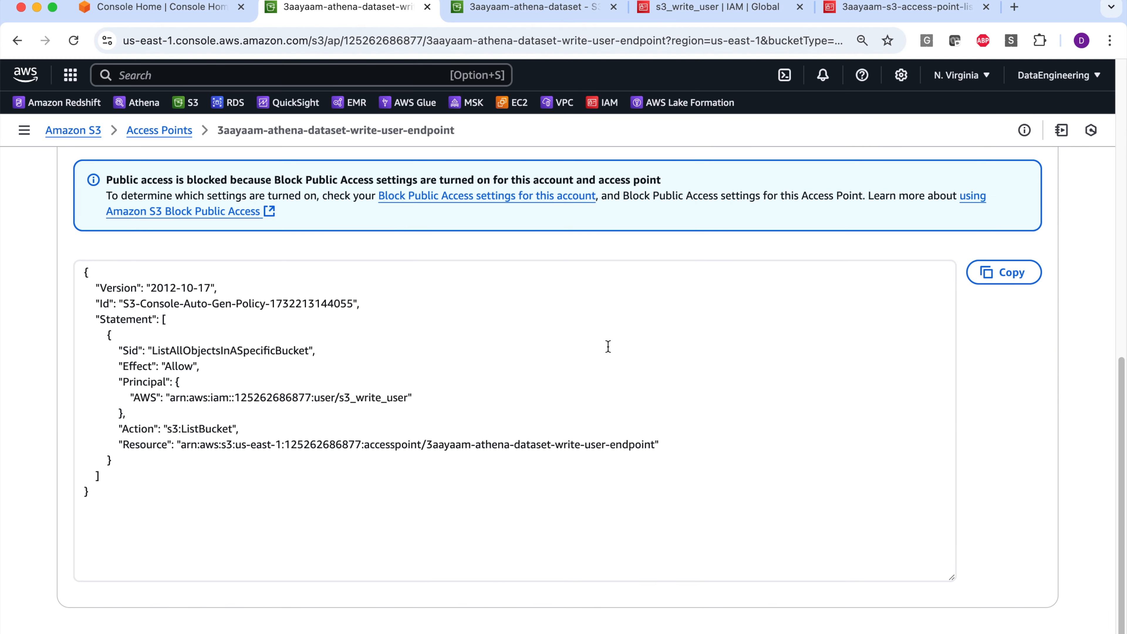
scroll(510, 362, up, 3)
scroll(577, 364, down, 3)
scroll(865, 342, up, 4)
click(934, 291)
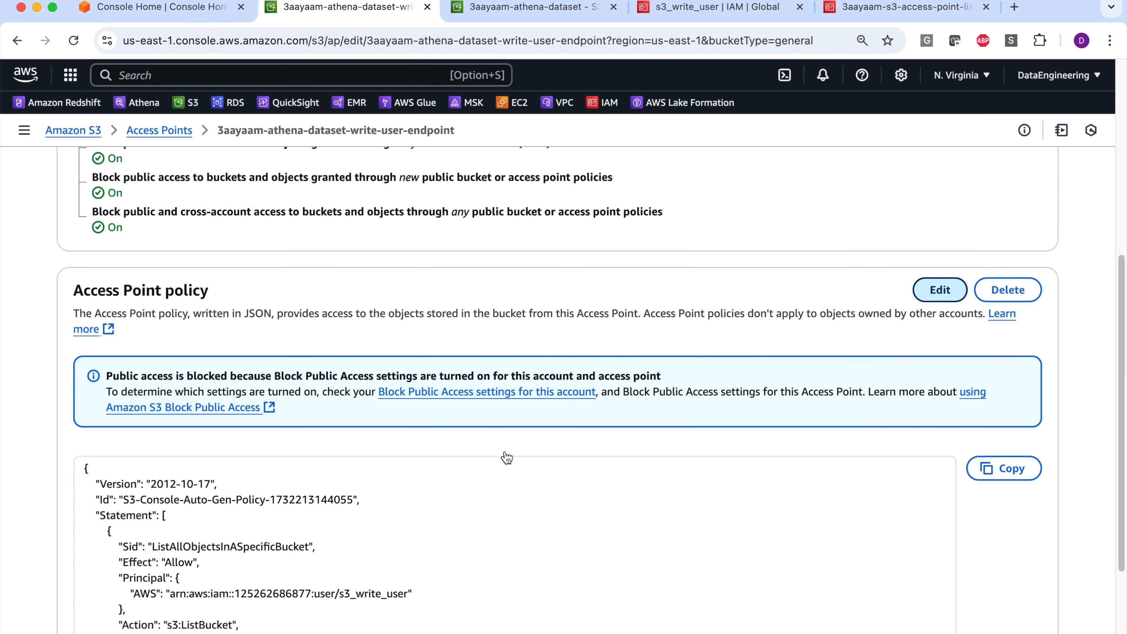
click(447, 505)
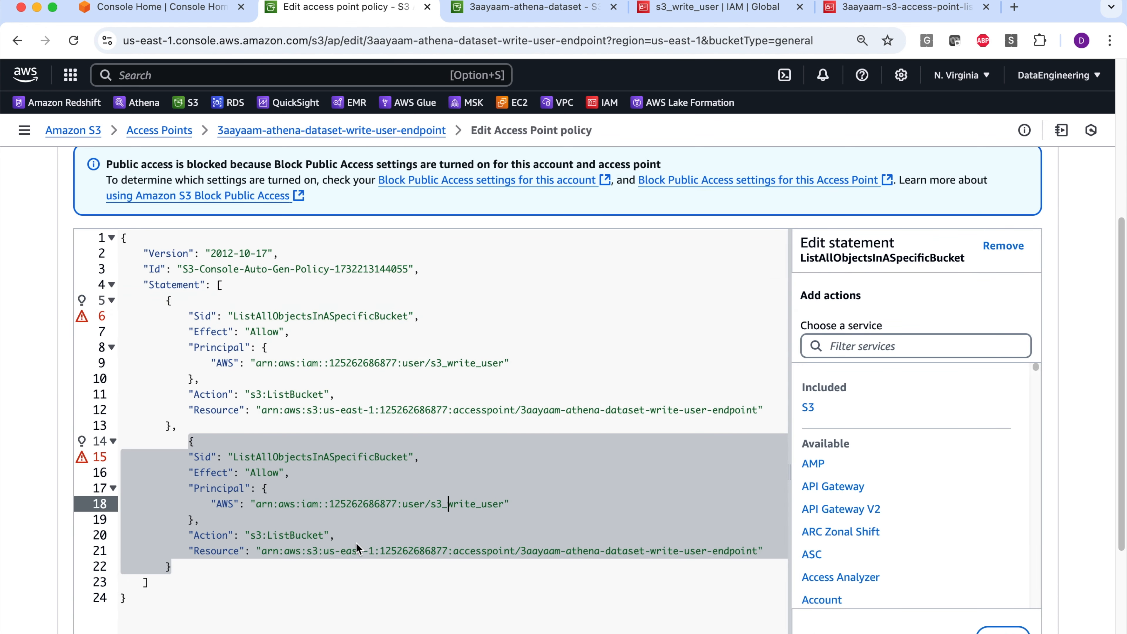
Set the duplicate statement's Sid to ListAllObjectsInASpecificBucket2, its actions to s3:PutObject and s3:DeleteObject, and append /* to its resource ARN.
click(759, 551)
text(/*)
click(319, 535)
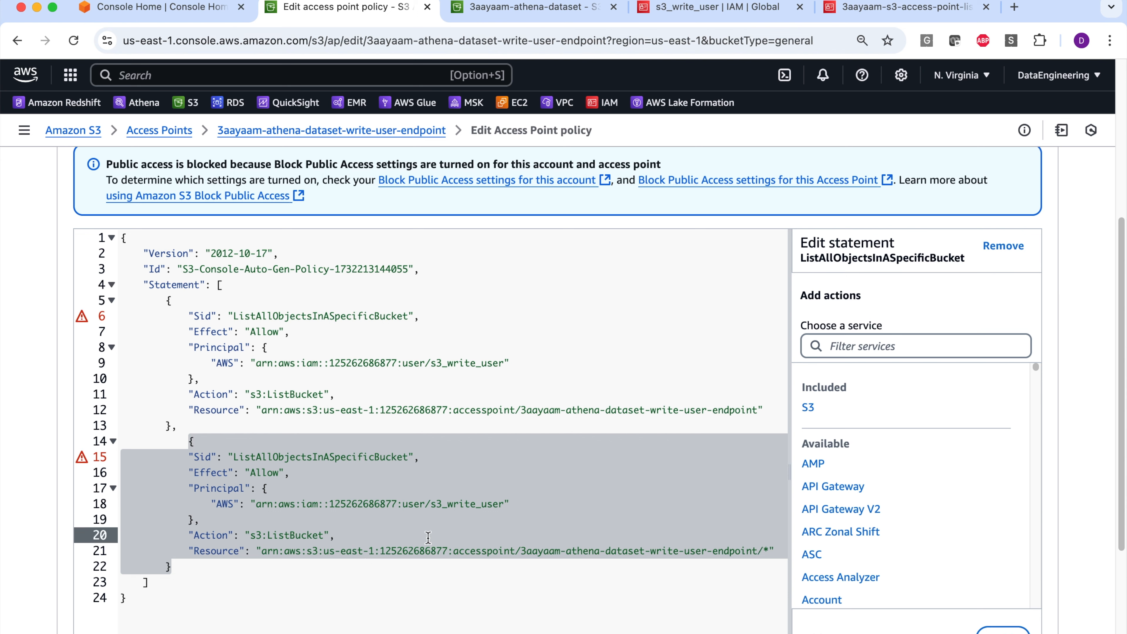
key(BackSpace)
key(BackSpace)
key(BackSpace)
key(BackSpace)
text(PutObject)
click(280, 535)
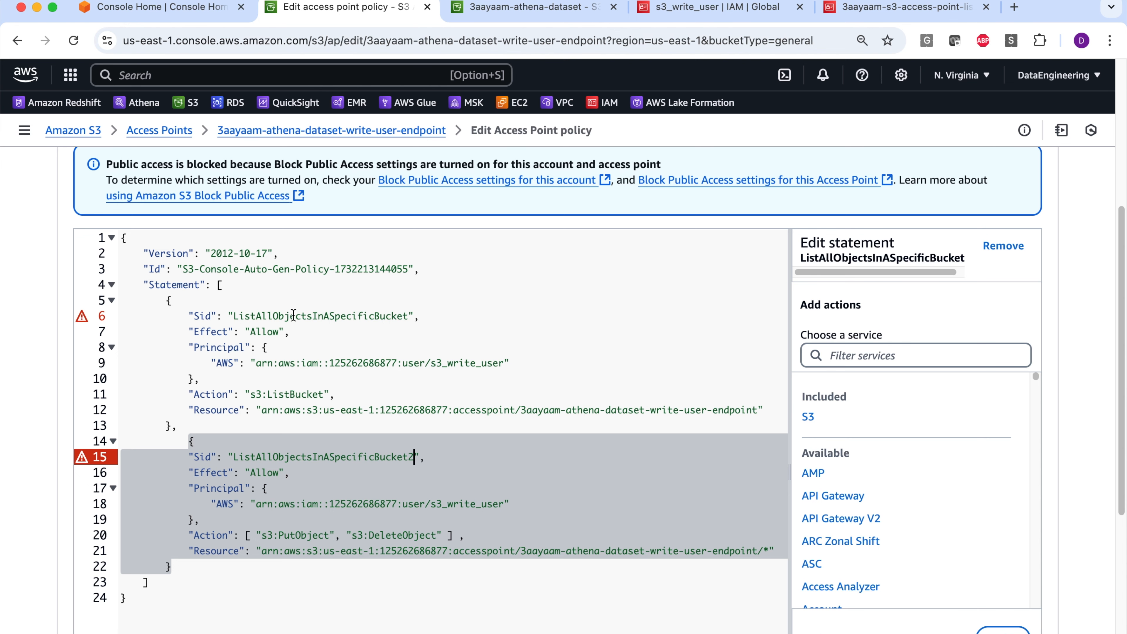
Rename the first statement's Sid to ListAllObjectsInASpecificBucket1.
click(292, 332)
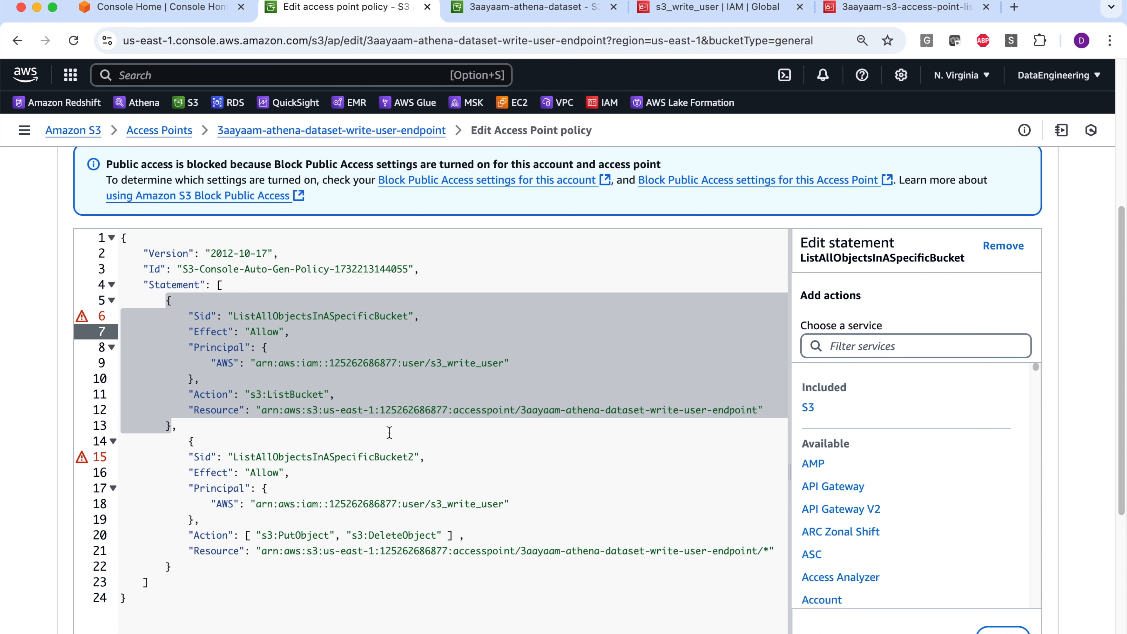
click(413, 317)
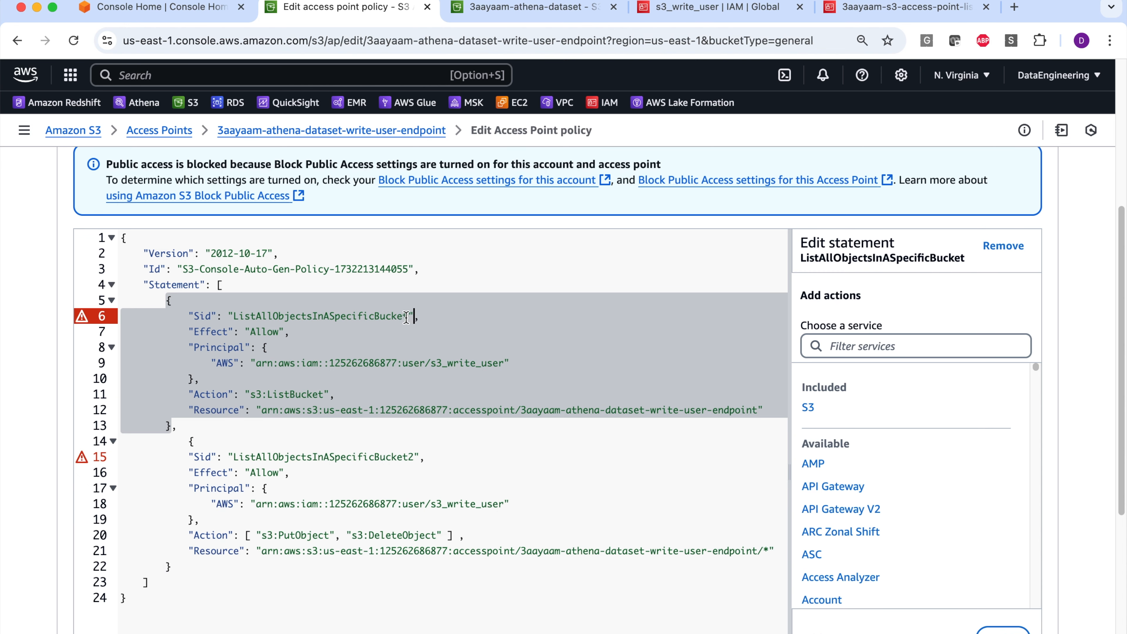
text(1)
click(355, 519)
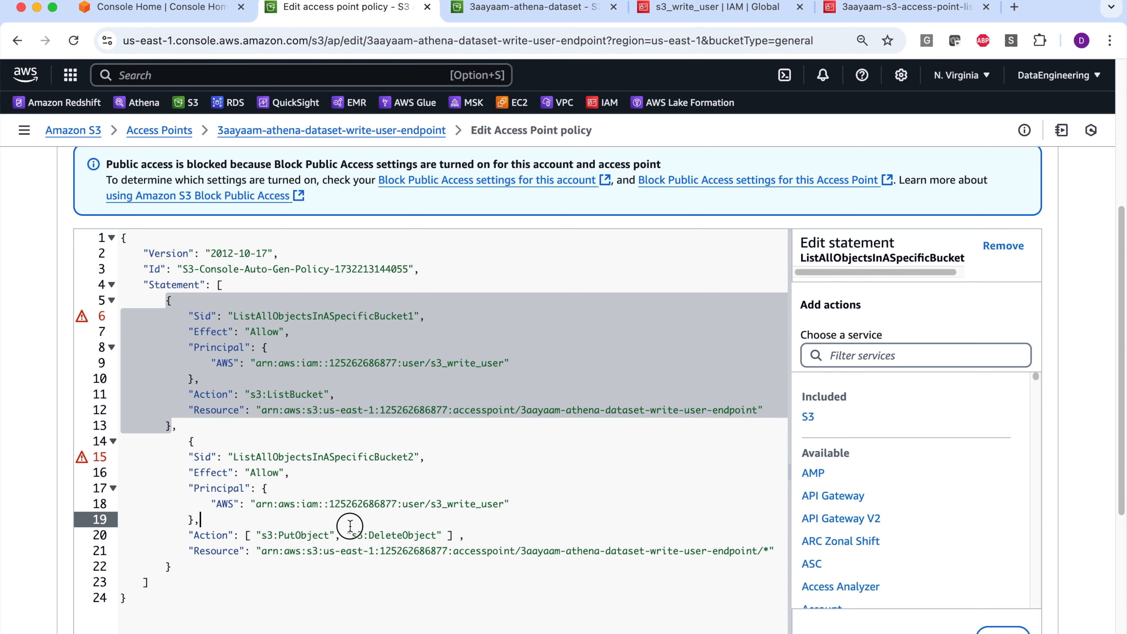
Change the ending of the second statement's resource ARN to /object/* and review its actions and resource.
scroll(337, 497, down, 2)
click(325, 482)
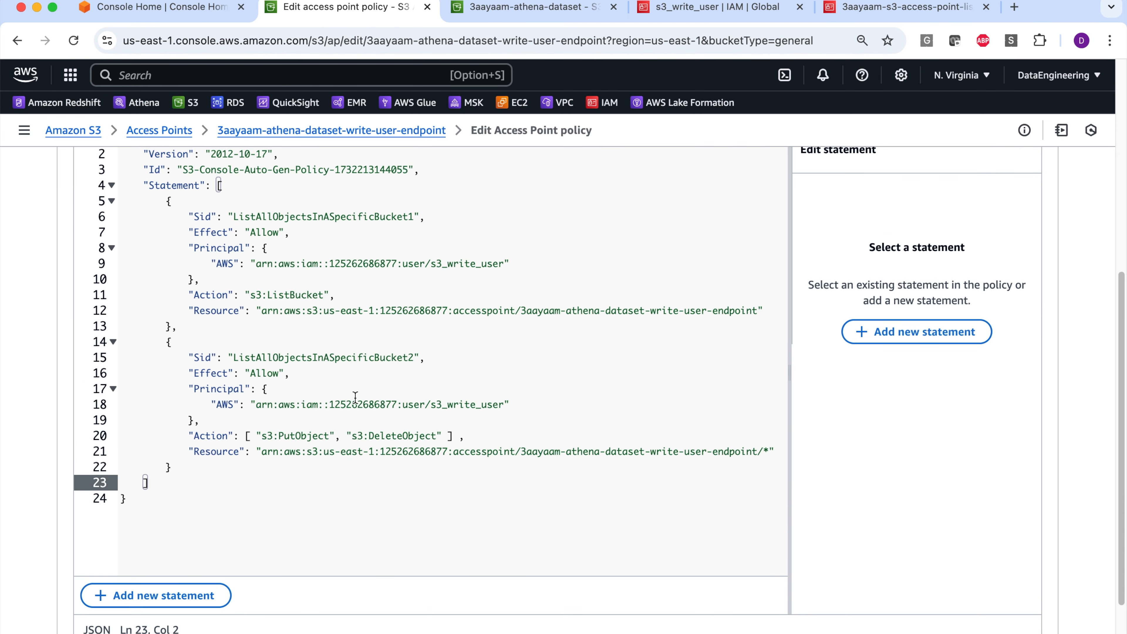
drag(257, 436, 441, 438)
drag(527, 452, 682, 461)
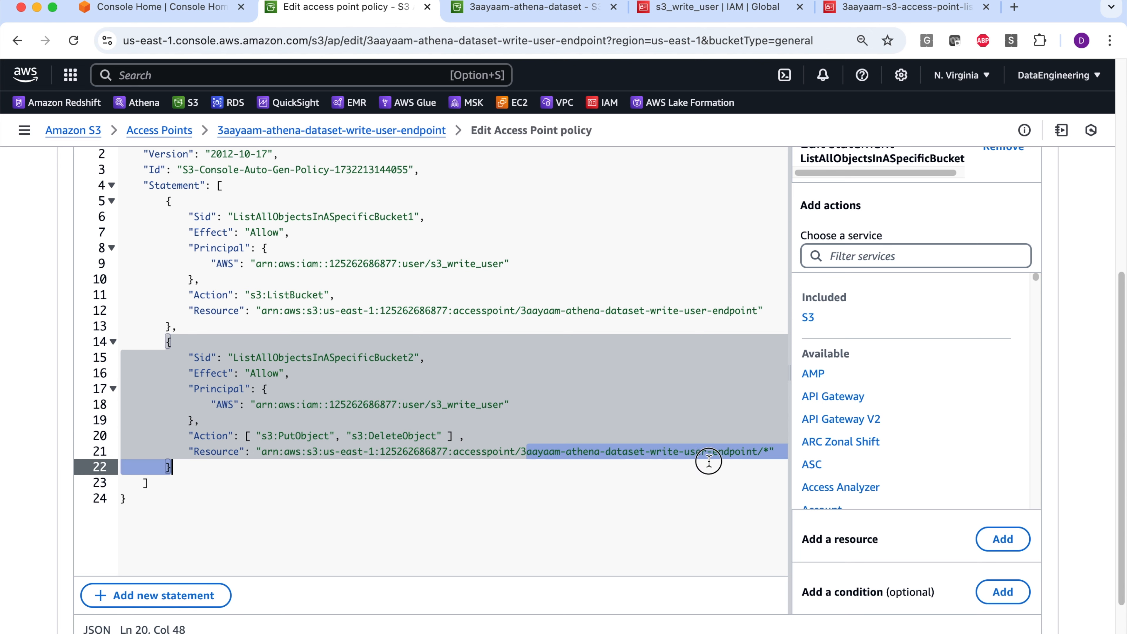
key(Down)
key(Down)
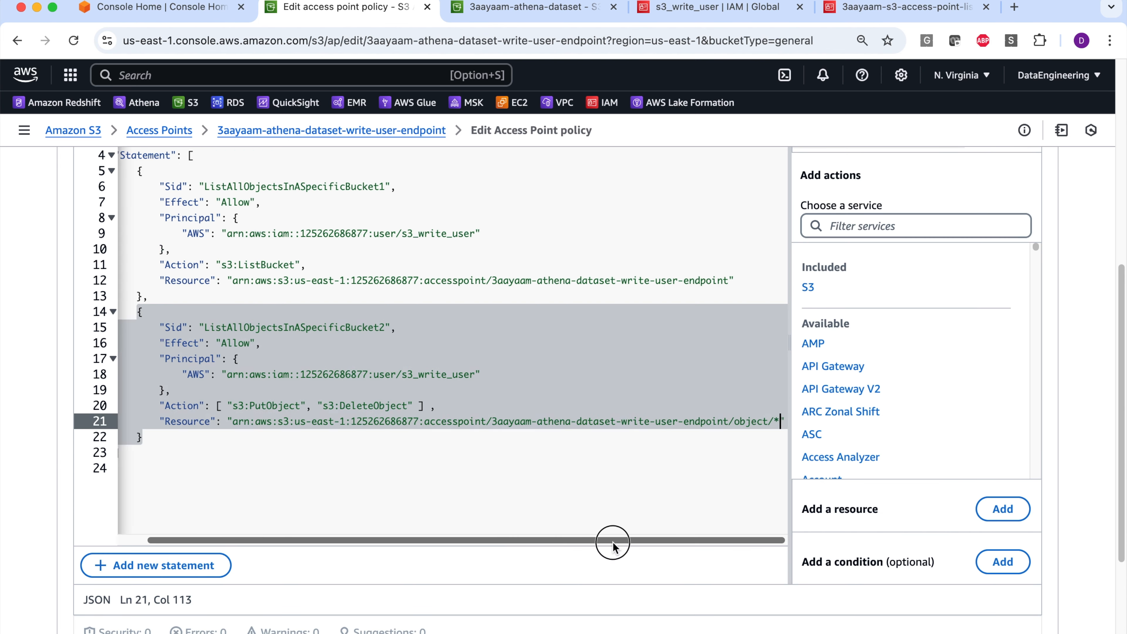
scroll(614, 548, left, 2)
scroll(472, 427, right, 2)
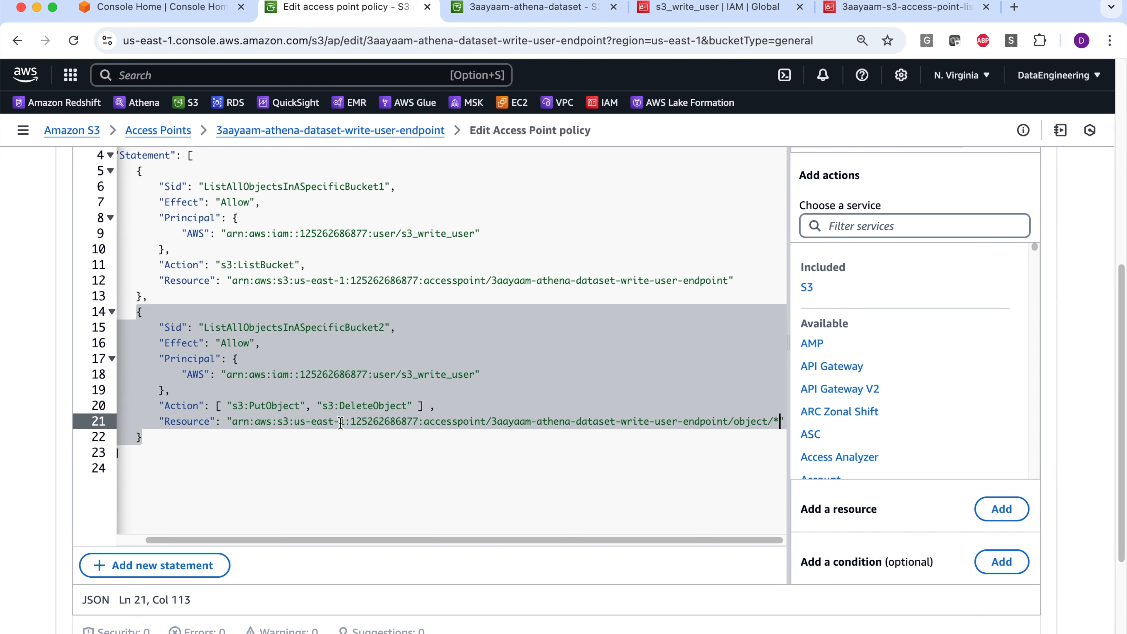
Examine the second statement's resource ARN in the access point policy, particularly the access point portion and the object segment.
click(280, 422)
key(Up)
key(Up)
key(Up)
key(Up)
key(Up)
key(Up)
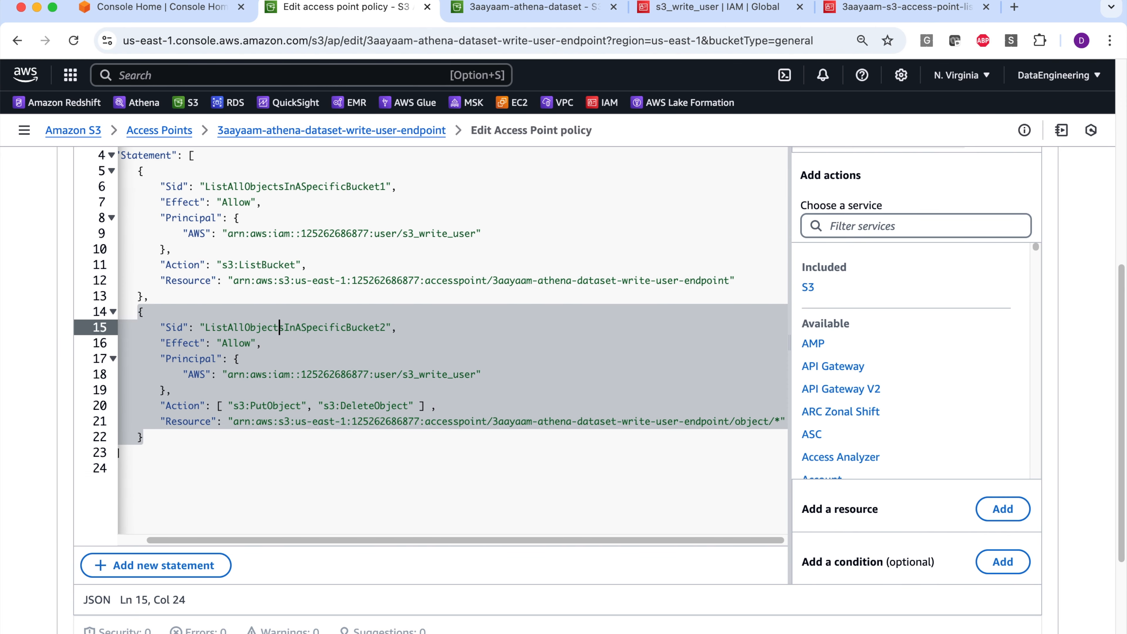
key(Down)
key(Down)
key(Down)
key(Down)
key(Down)
key(Down)
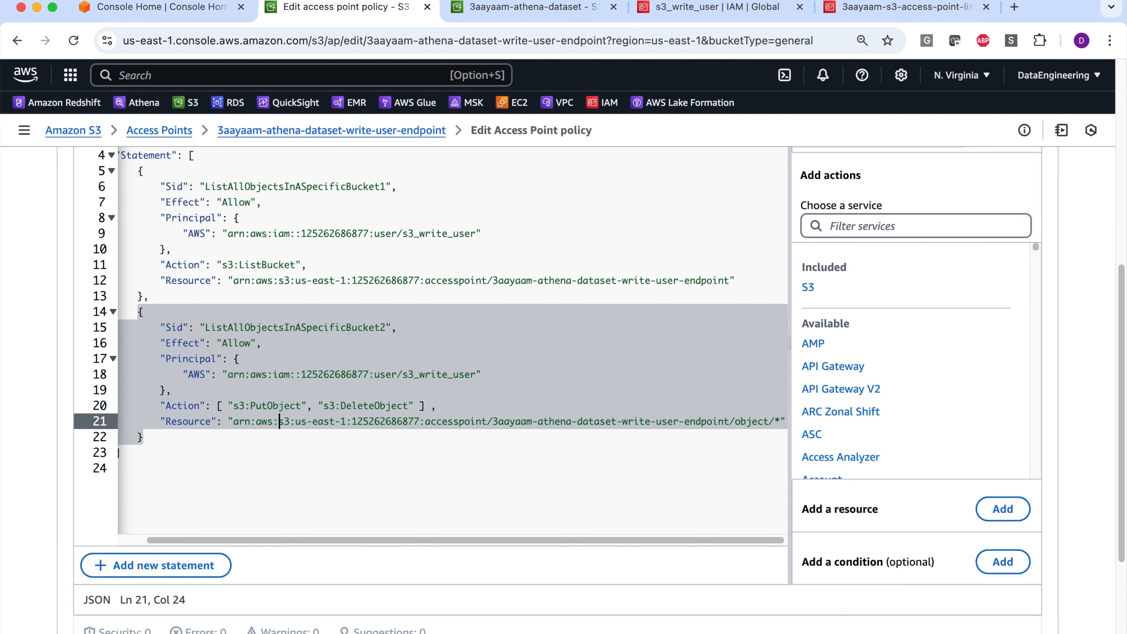
key(Left)
key(Left)
key(Left)
key(Left)
key(Left)
key(shift+End)
key(shift+Left)
key(shift+Left)
key(shift+Left)
key(shift+Left)
key(shift+Left)
key(shift+Left)
key(shift+Left)
key(shift+Left)
key(shift+Left)
key(shift+Left)
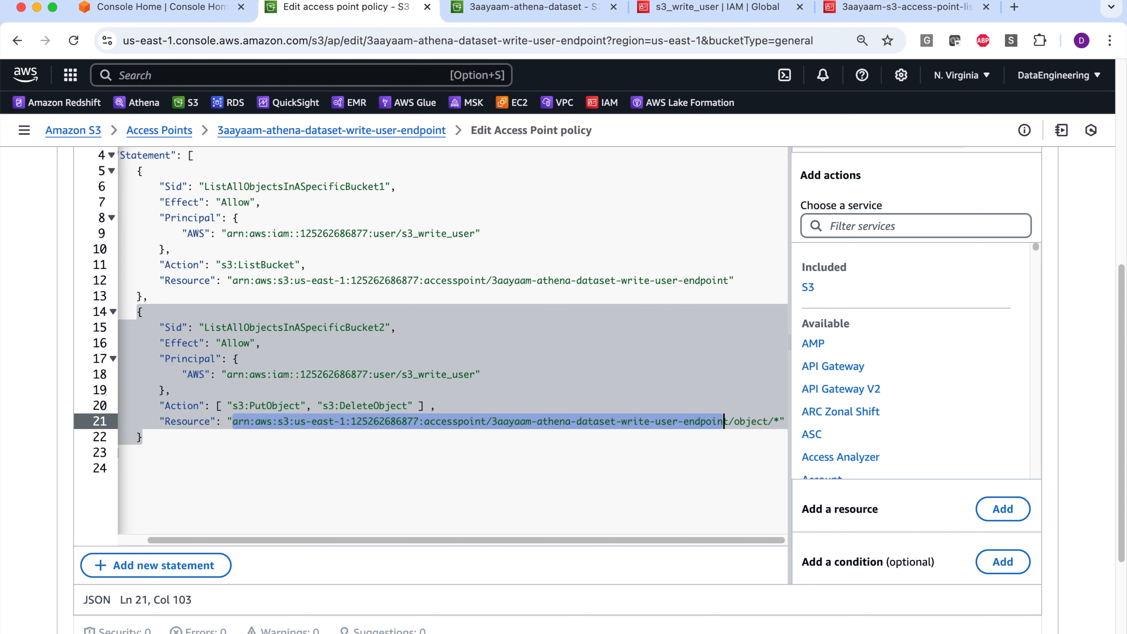
key(Right)
key(Right)
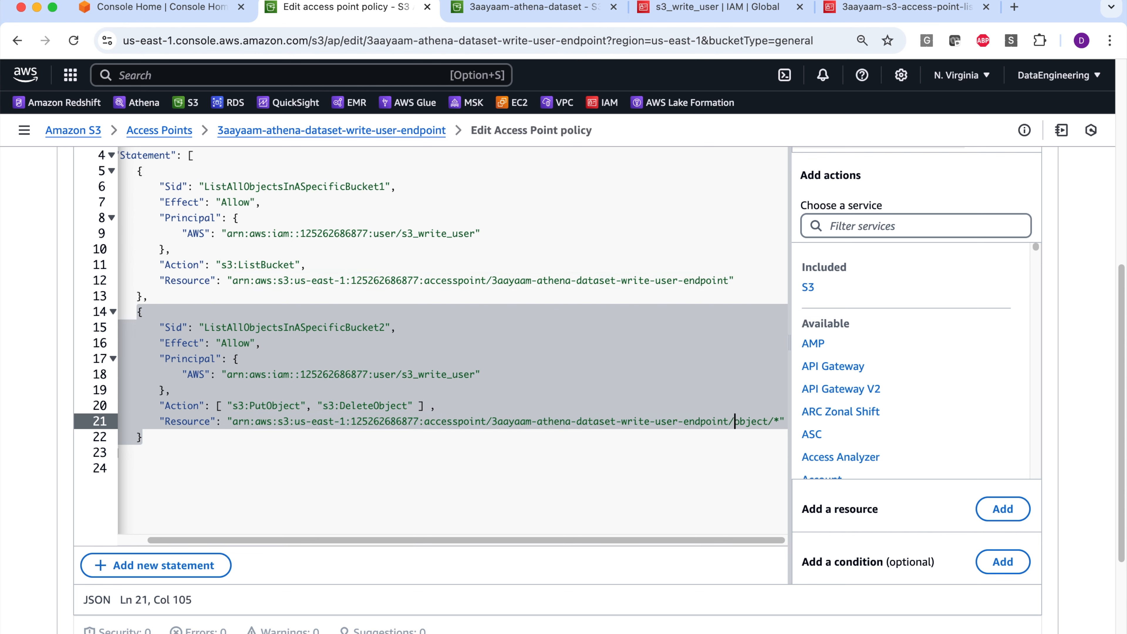
key(shift+Left)
key(shift+Left)
key(shift+Left)
key(shift+Left)
key(shift+Left)
key(shift+Left)
Save the write-user access point policy, and copy and review its saved JSON.
scroll(494, 413, down, 5)
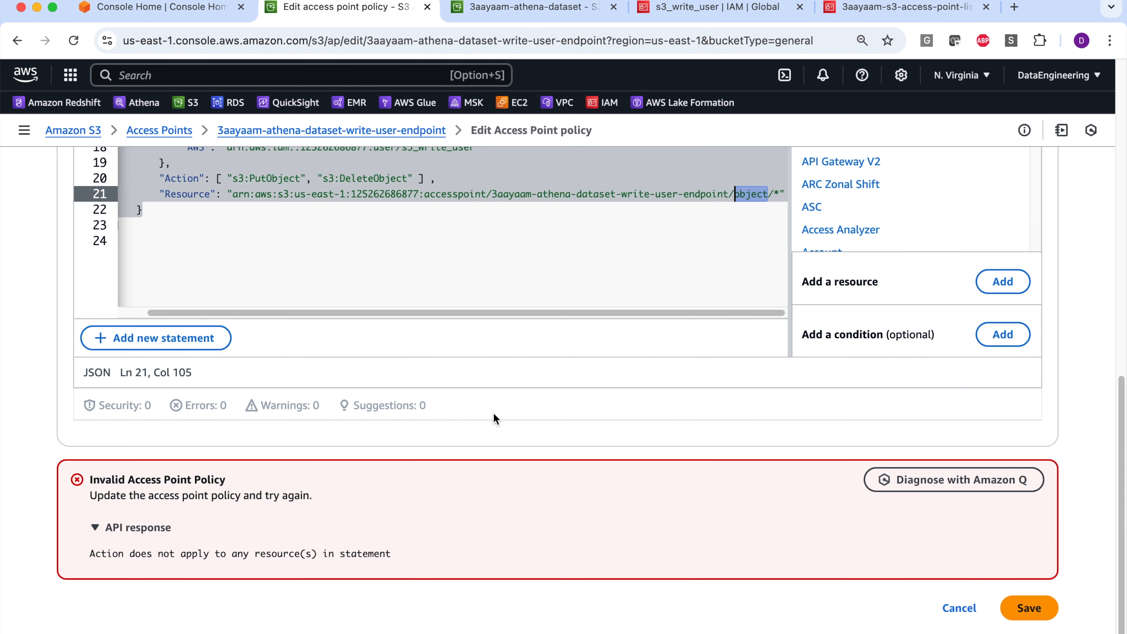
click(1025, 607)
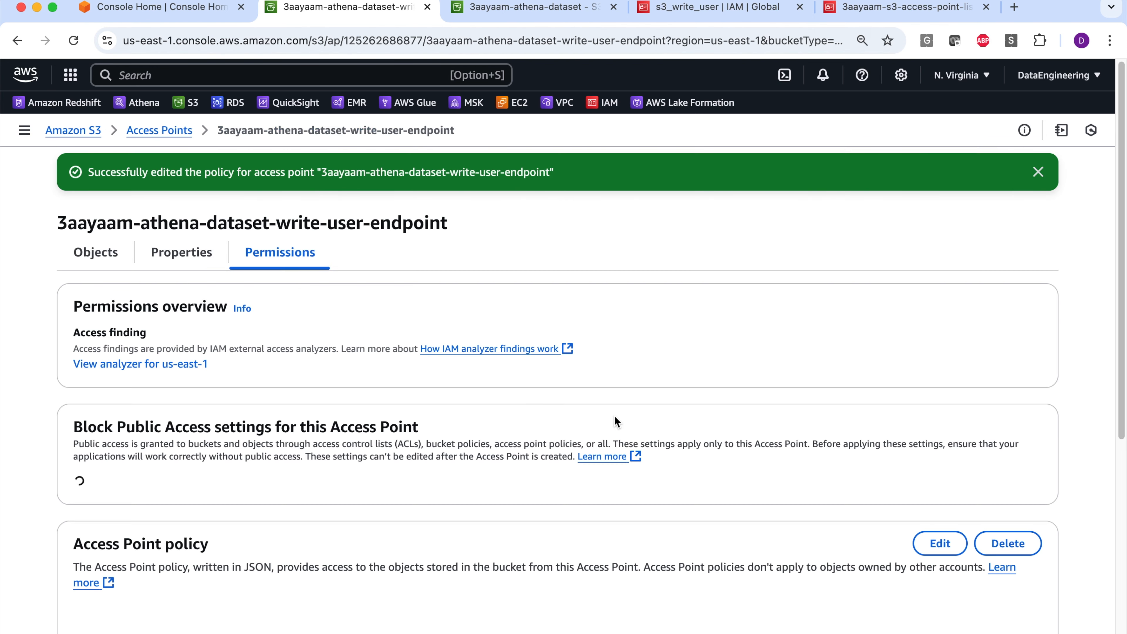
scroll(669, 403, down, 6)
scroll(673, 414, down, 8)
scroll(506, 471, down, 4)
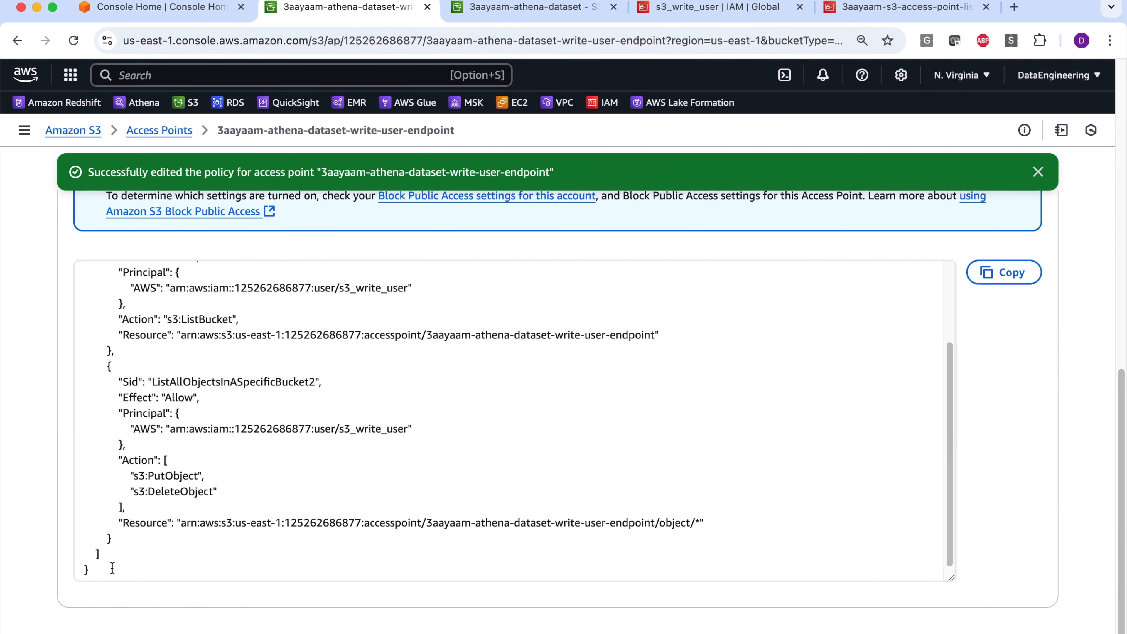
click(1022, 285)
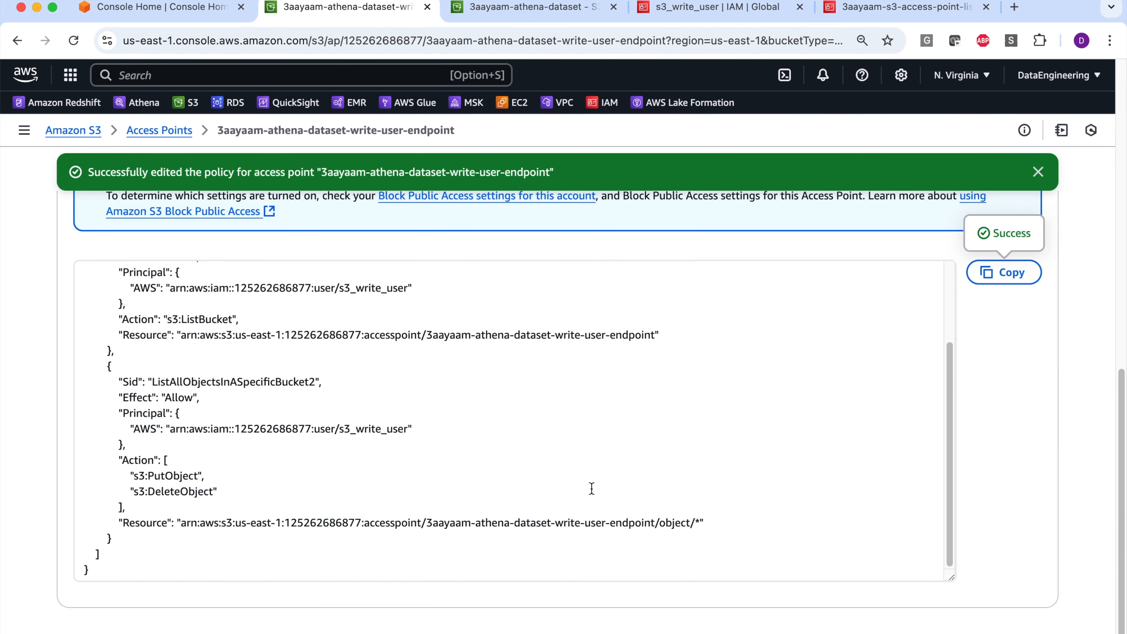
drag(727, 522, 549, 529)
click(717, 525)
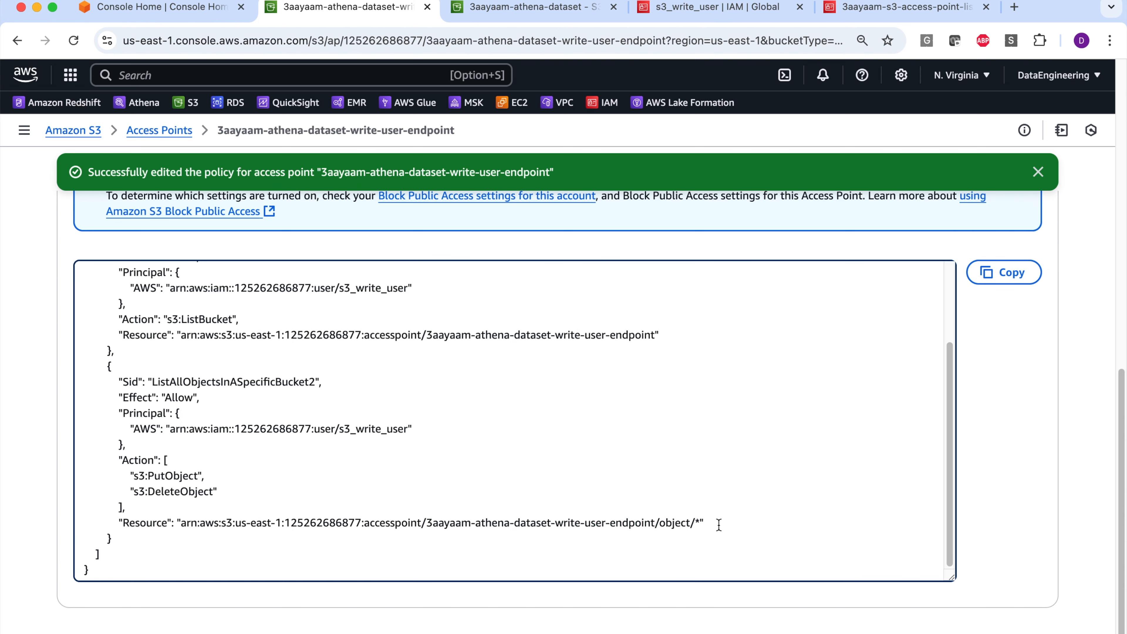
drag(661, 525, 690, 526)
scroll(820, 562, up, 10)
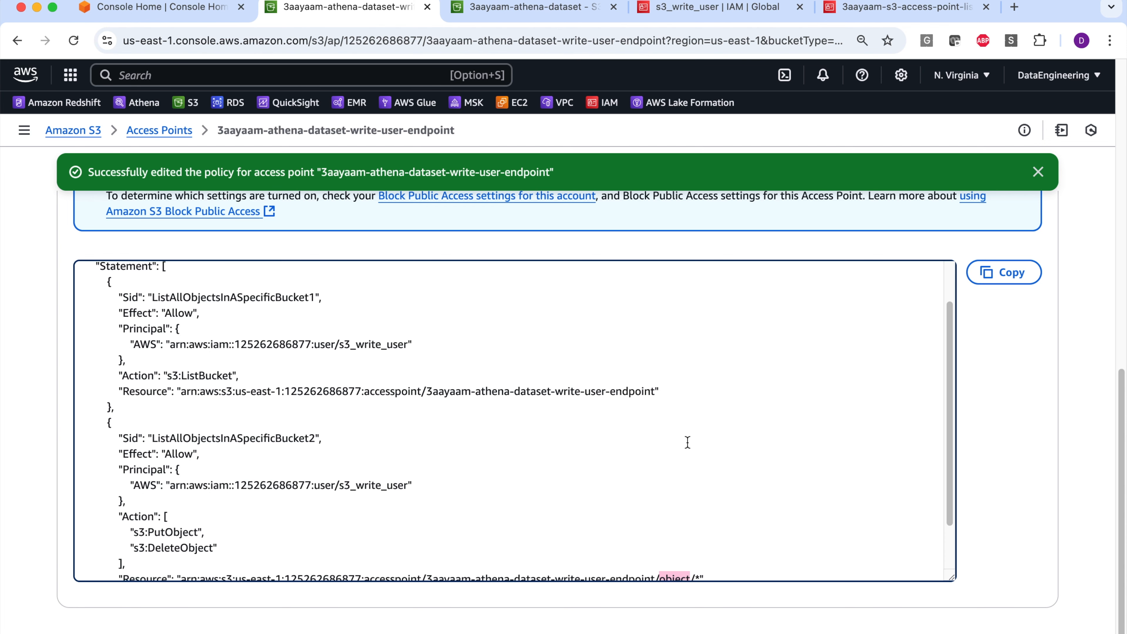
scroll(525, 235, down, 3)
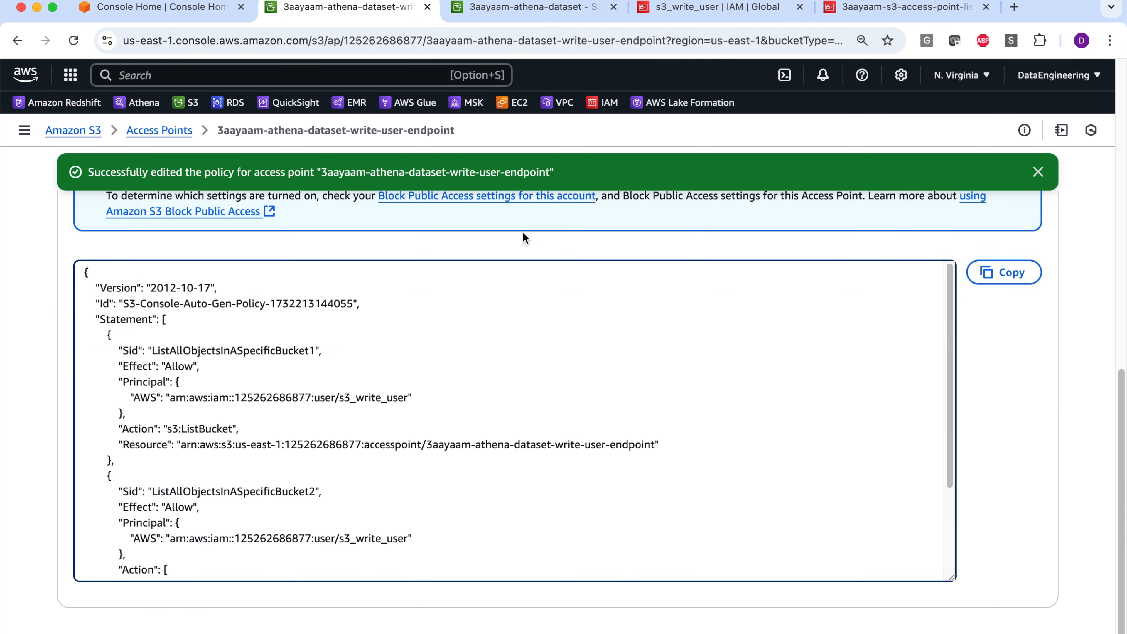
Open the bucket policy of 3aayaam-s3-bucket for editing in the administrator session.
click(533, 7)
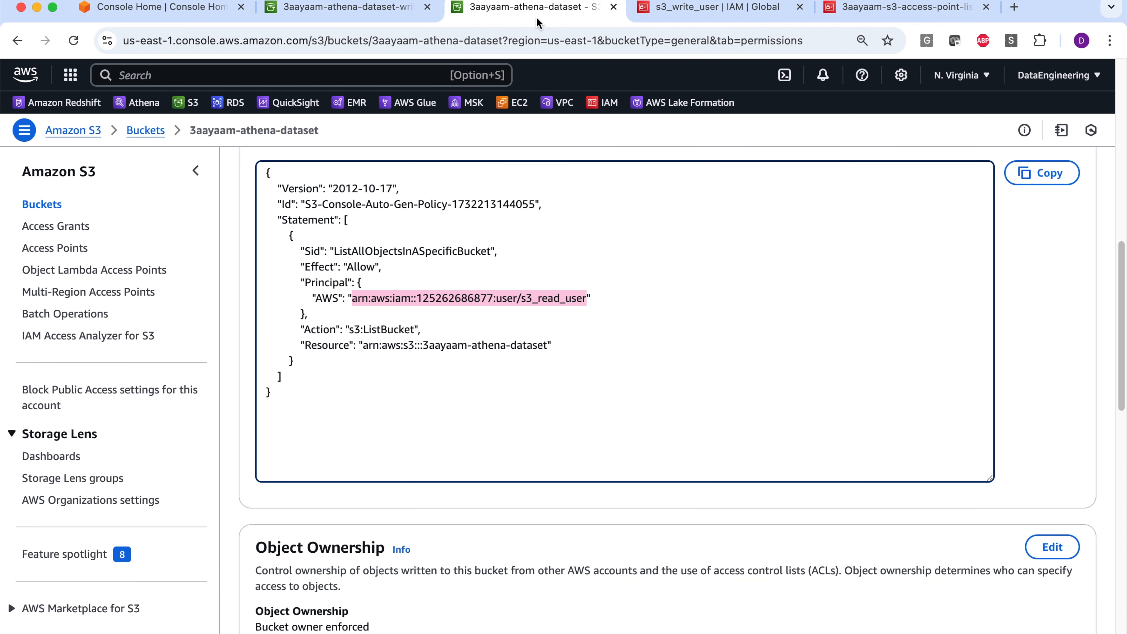
click(42, 203)
click(337, 465)
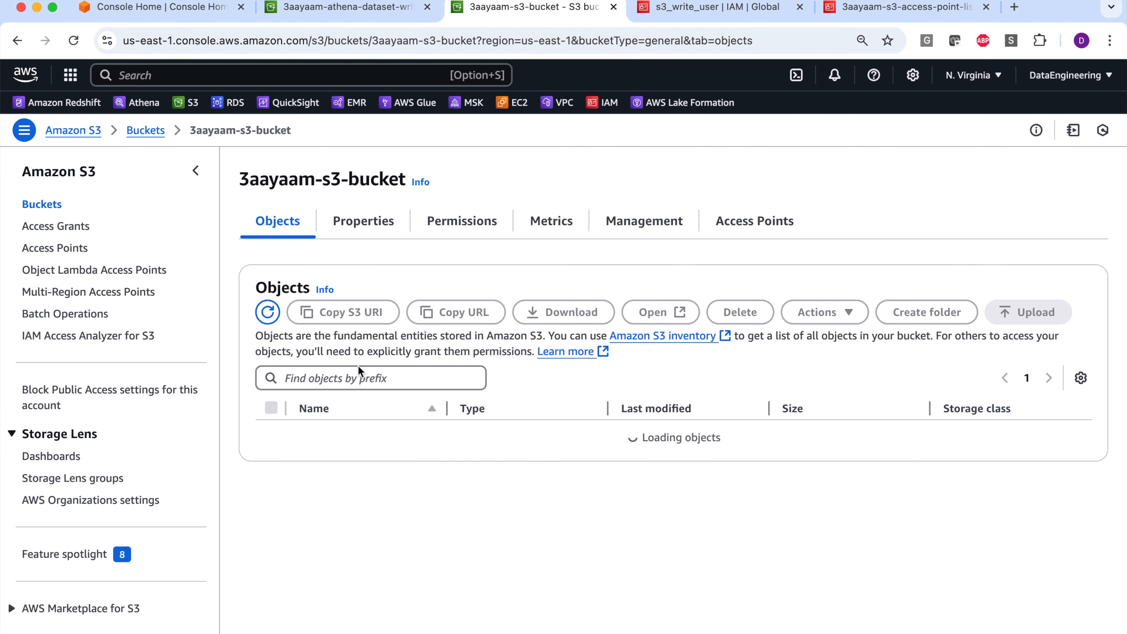
click(445, 221)
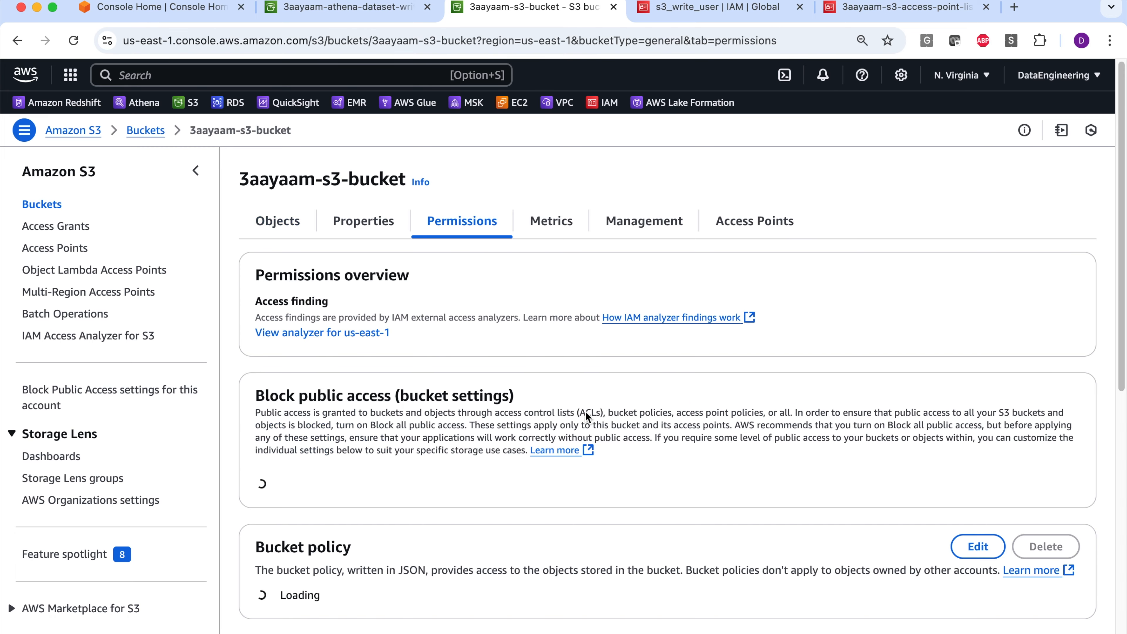
scroll(590, 412, down, 5)
scroll(823, 423, down, 3)
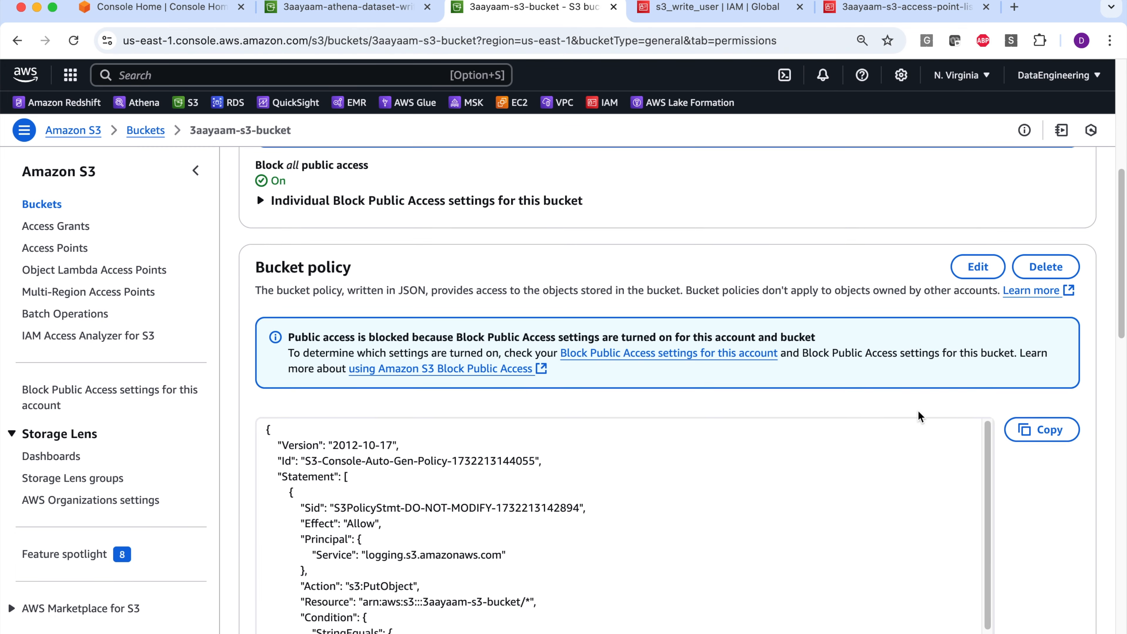
click(978, 206)
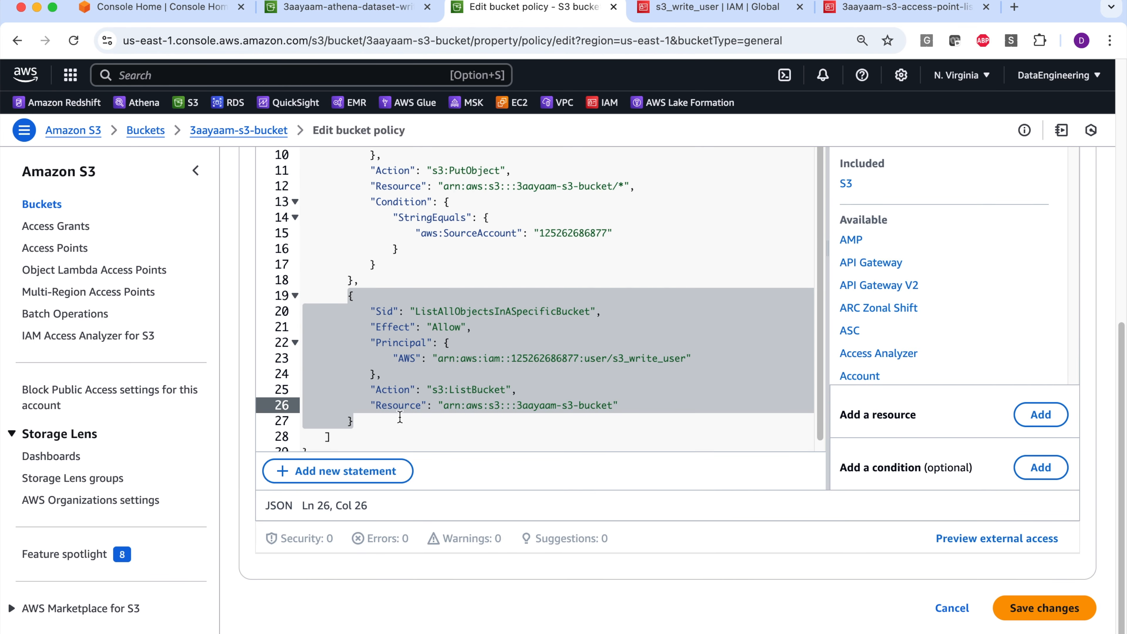
Append a ListAllObjectsInASpecificBucket2 statement allowing s3_write_user the actions s3:DeleteObject and s3:PutObject on arn:aws:s3:::3aayaam-s3-bucket/*.
double_click(365, 421)
click(395, 416)
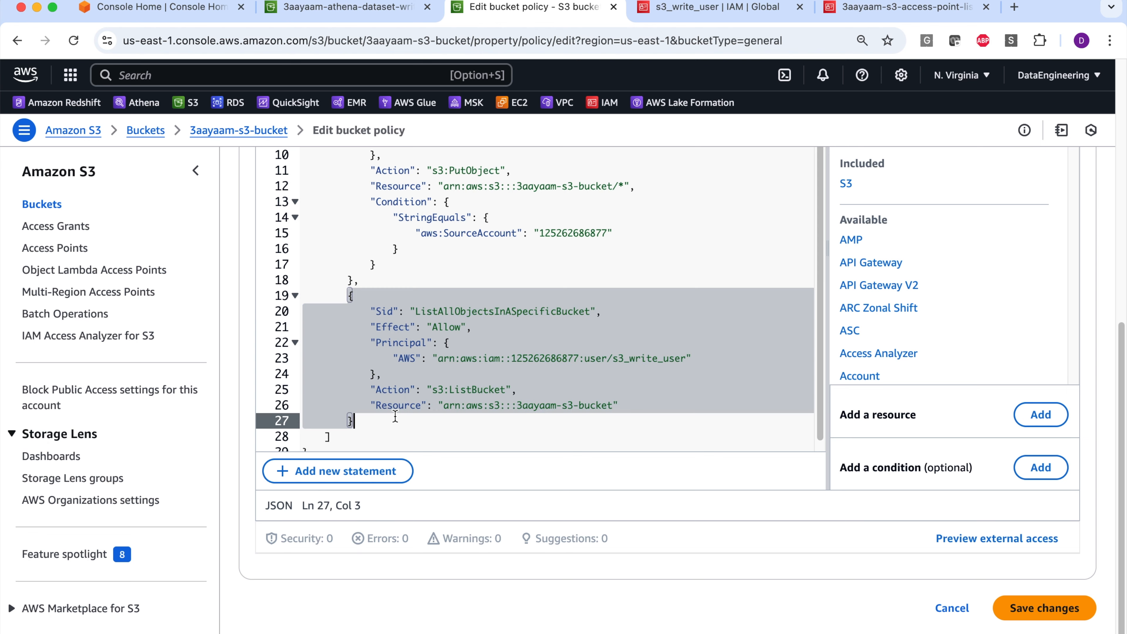
text(,)
key(Return)
key(cmd+v)
double_click(342, 306)
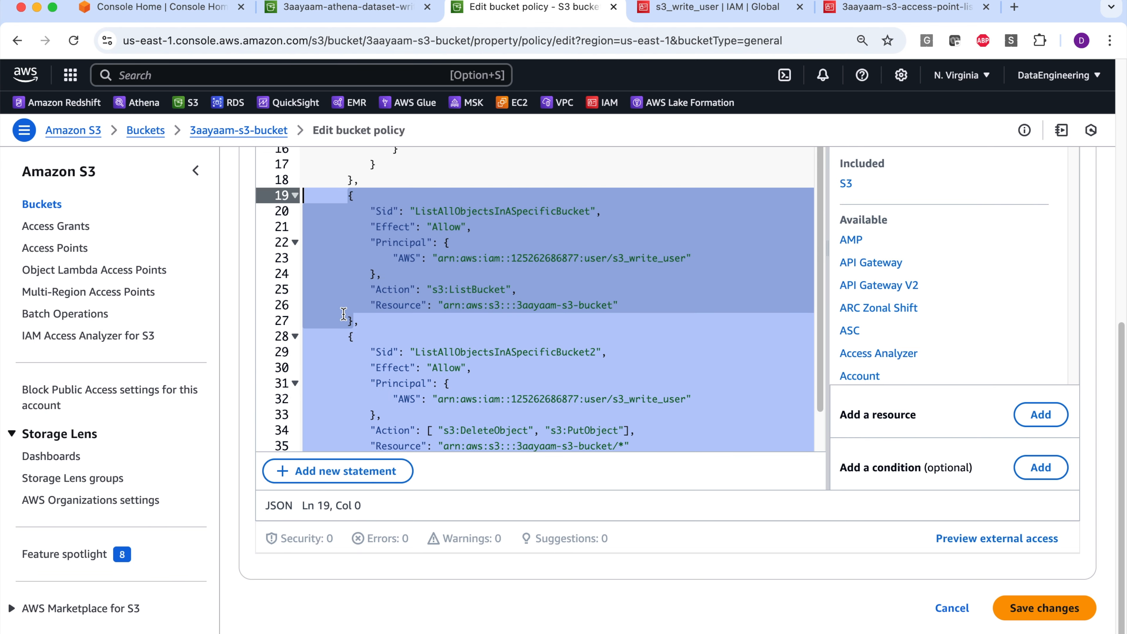
scroll(344, 314, down, 2)
Review the appended statement's actions and resource, and save the bucket policy.
click(523, 395)
drag(444, 381, 530, 381)
click(614, 396)
click(640, 410)
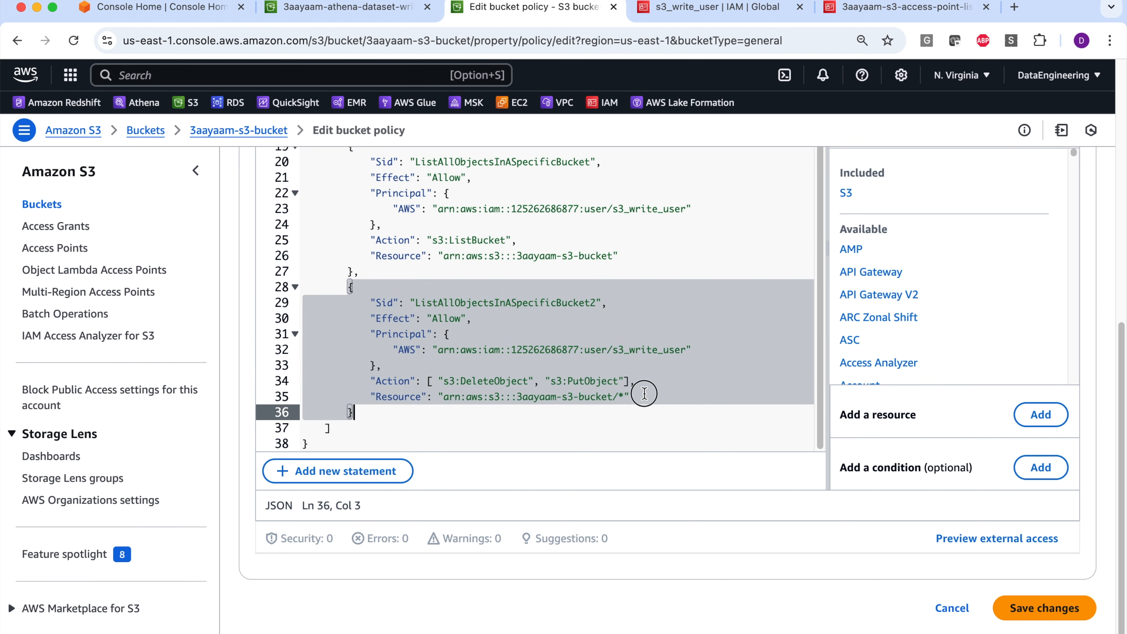
drag(642, 396, 505, 396)
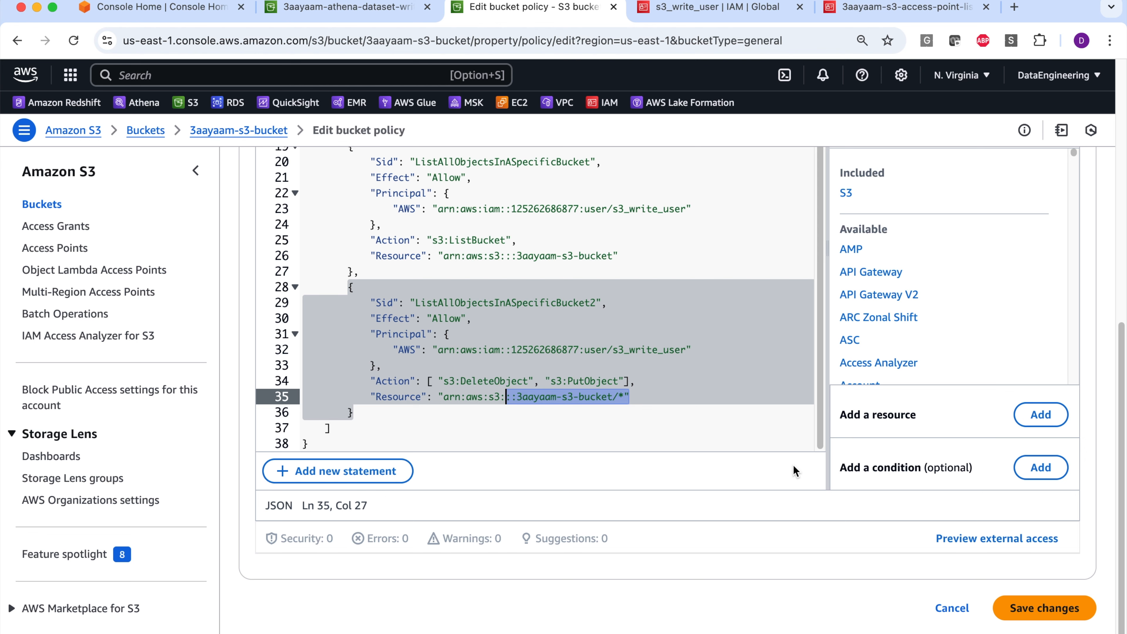
click(1016, 607)
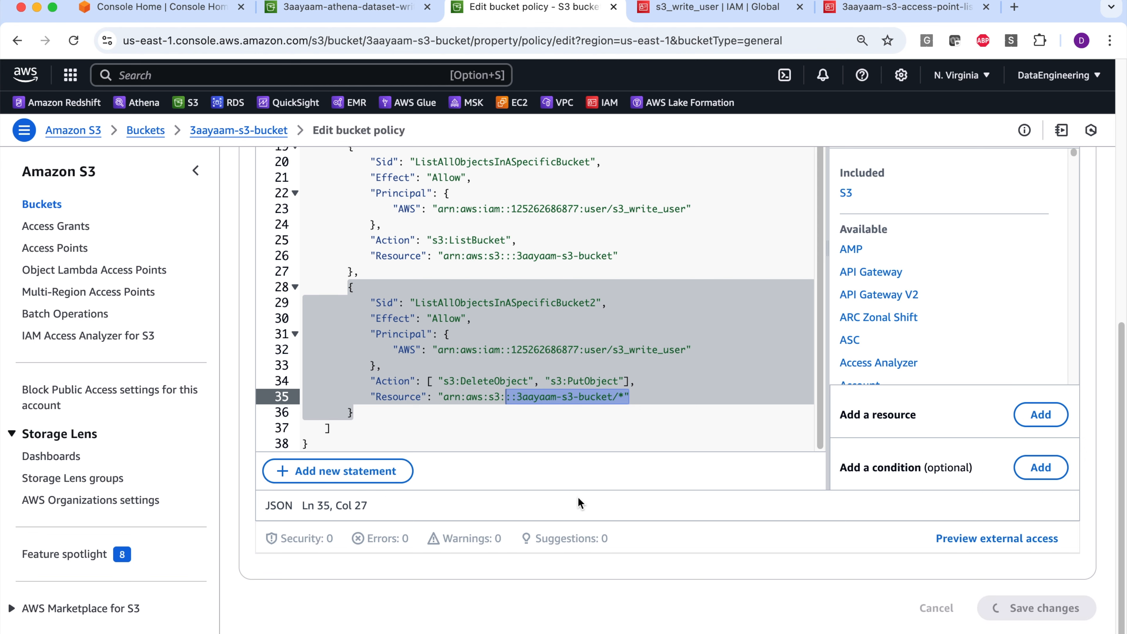
scroll(574, 444, down, 10)
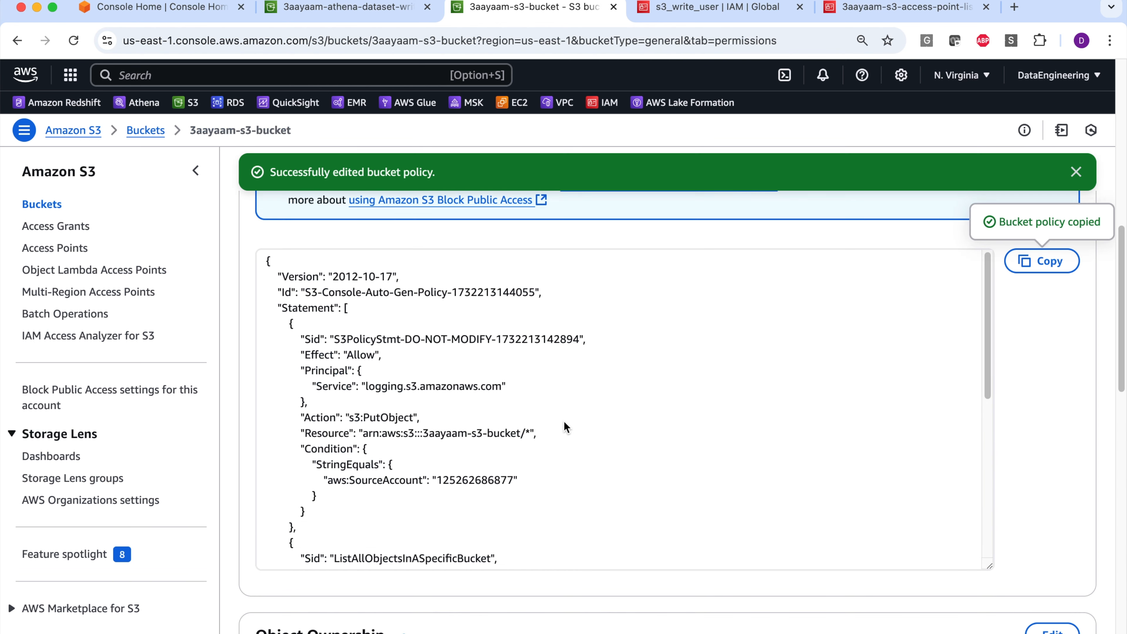
In the s3_write_user session, upload orders_2_11.csv through the write-user access point and close the upload status.
key(super+grave)
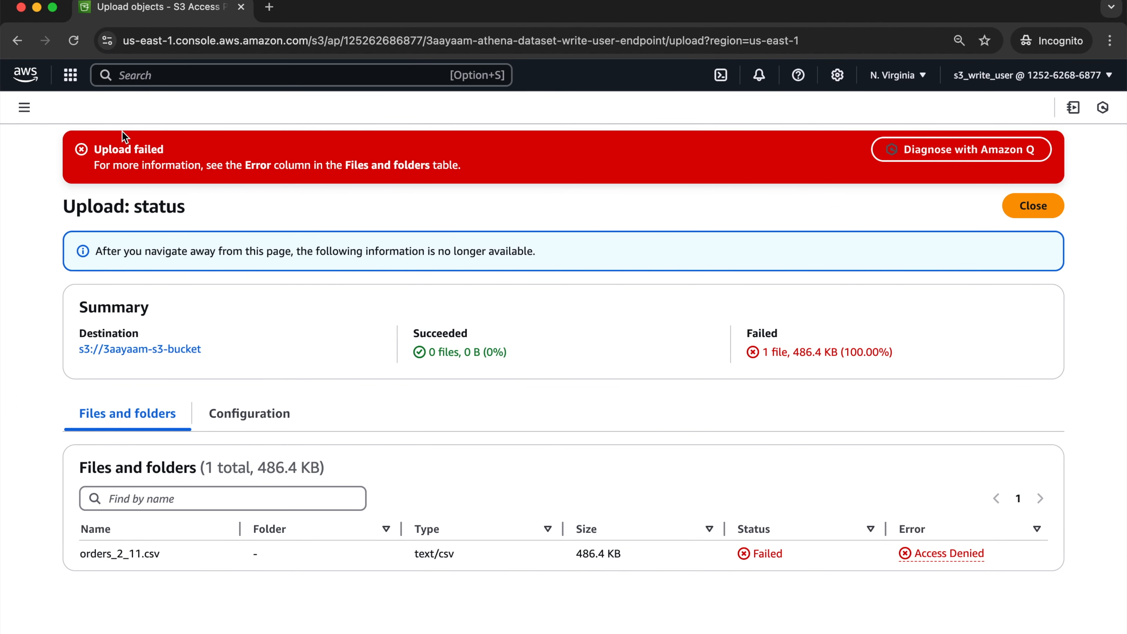
click(74, 42)
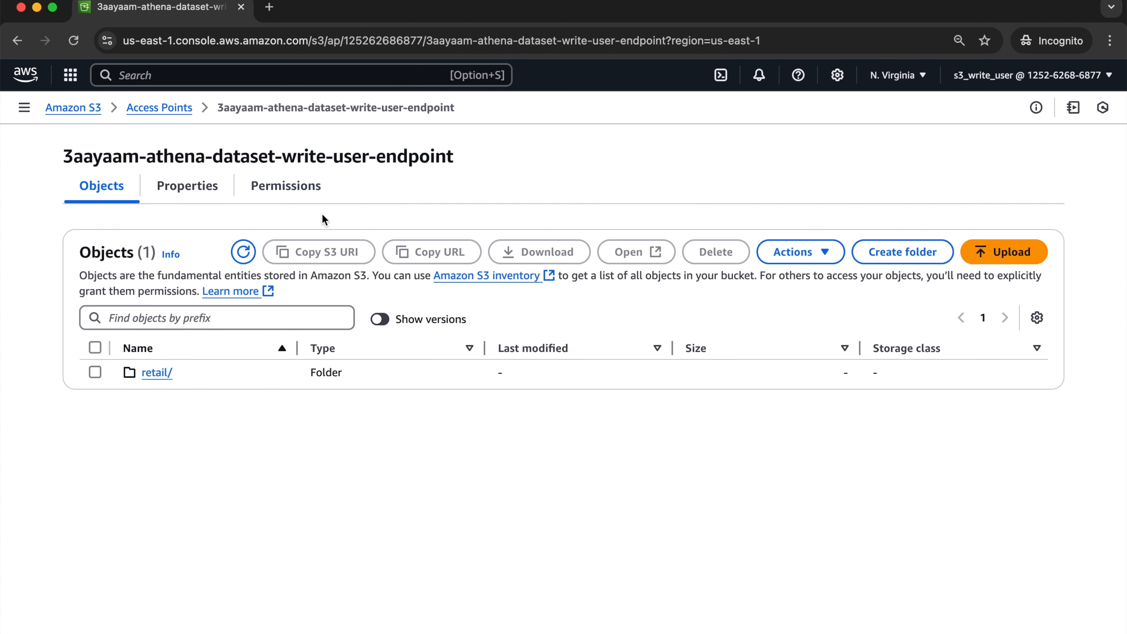
drag(488, 597, 446, 434)
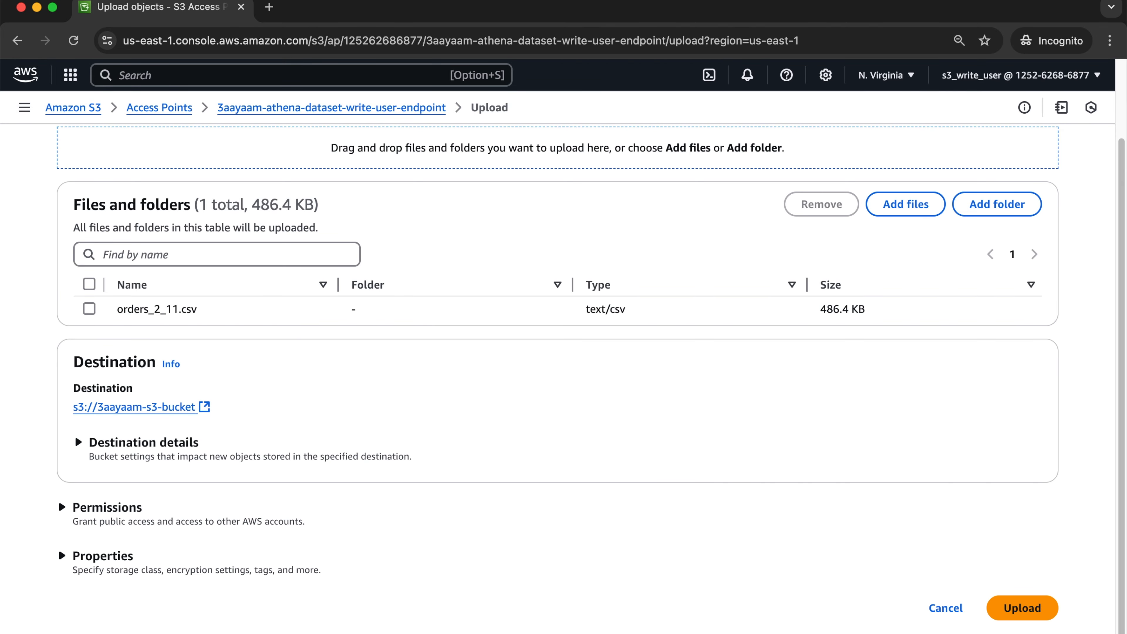
click(1021, 608)
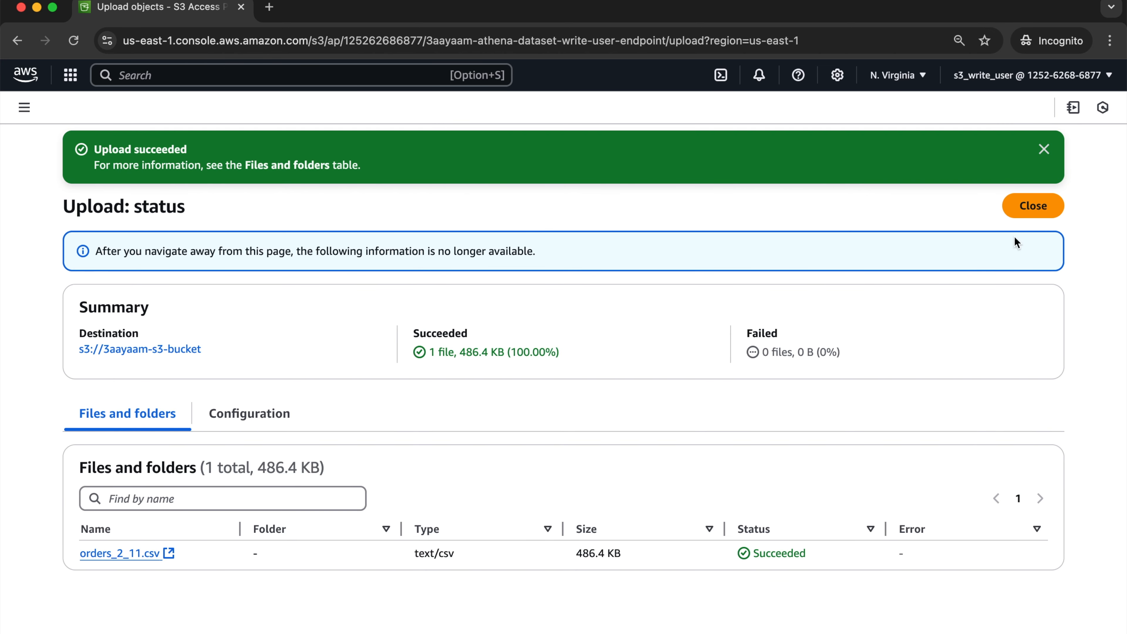
click(1019, 211)
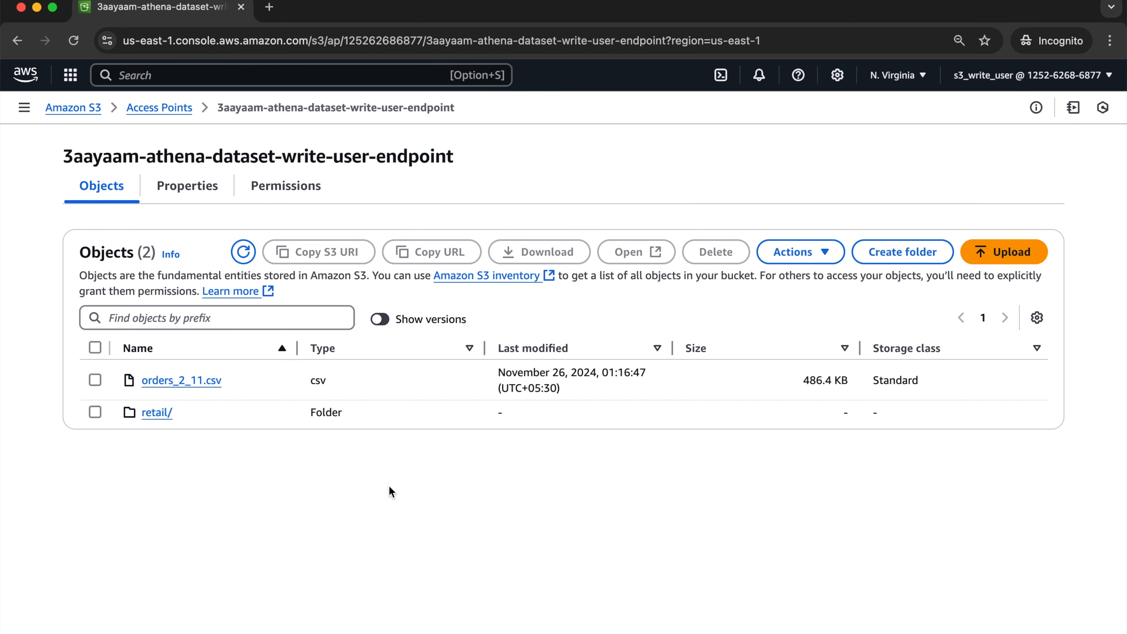
Delete the retail/ folder through the write-user access point, confirming with "delete", and close the deletion status.
click(94, 412)
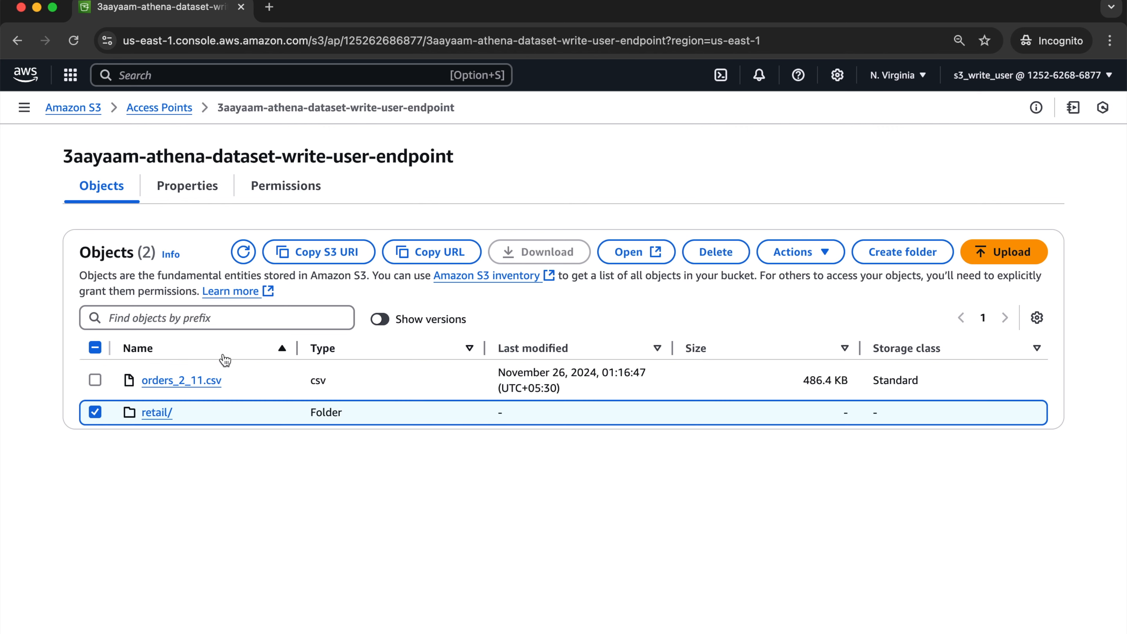
click(715, 252)
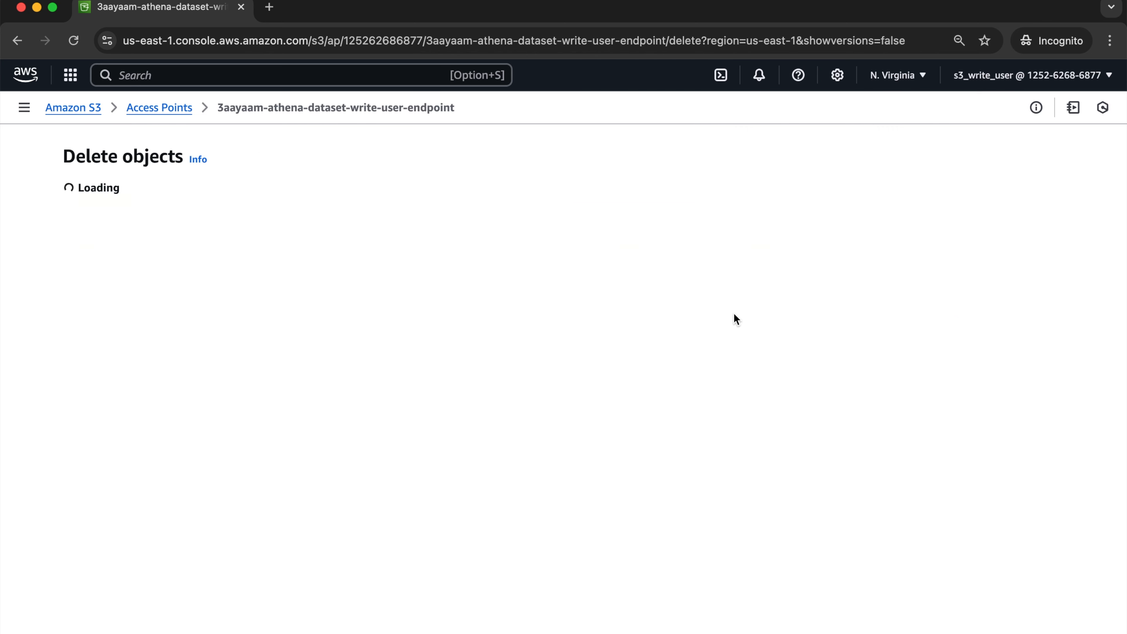
text(delete)
click(1000, 609)
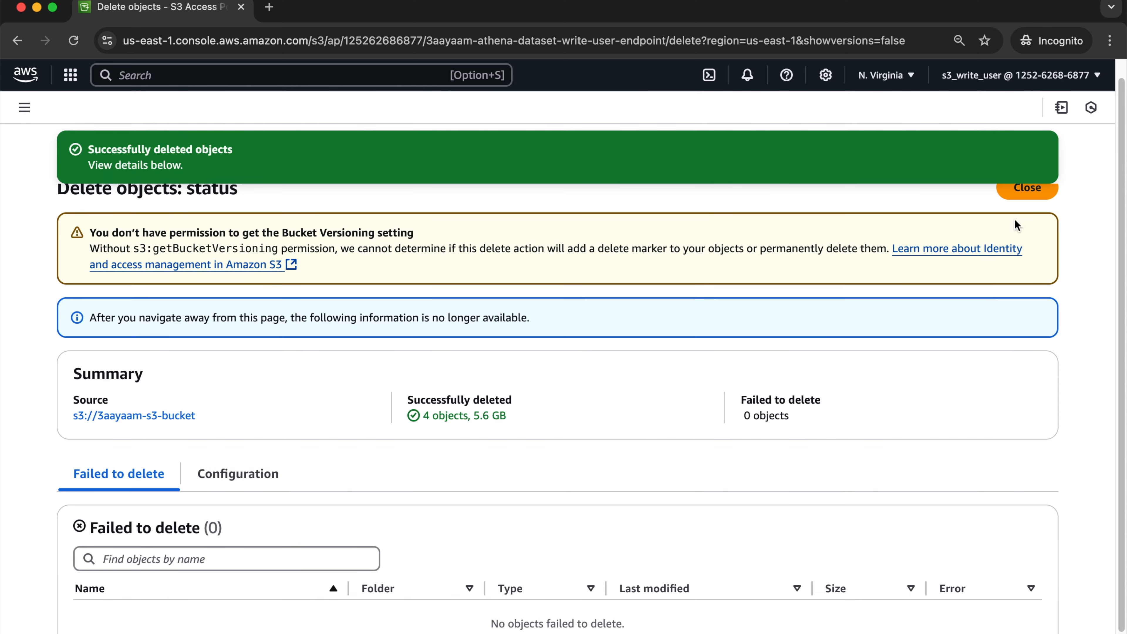
click(1016, 198)
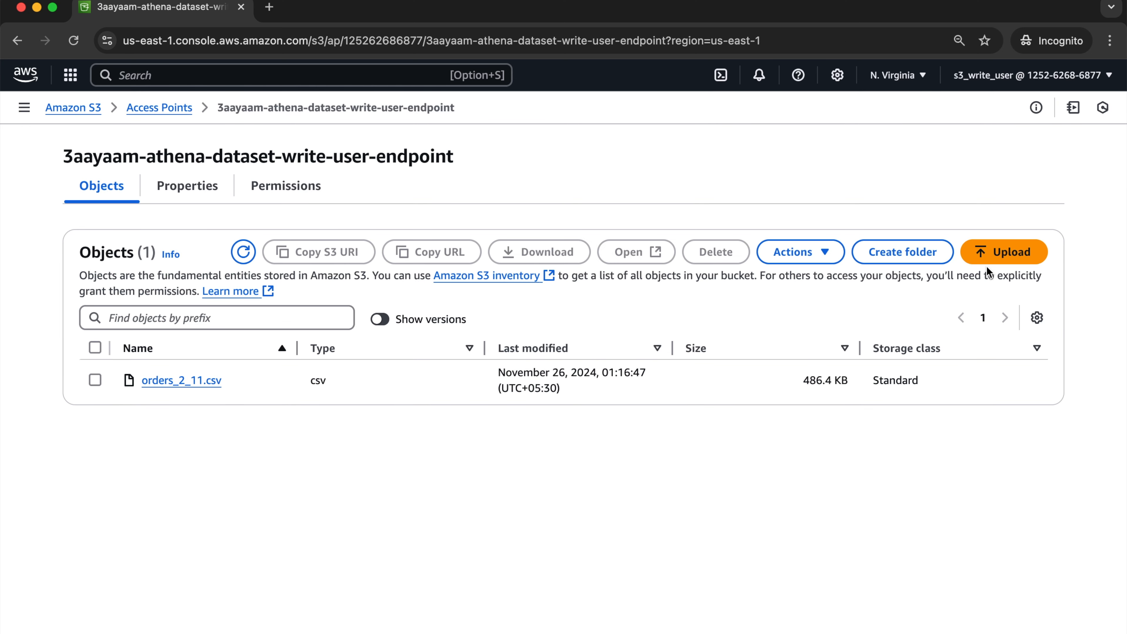